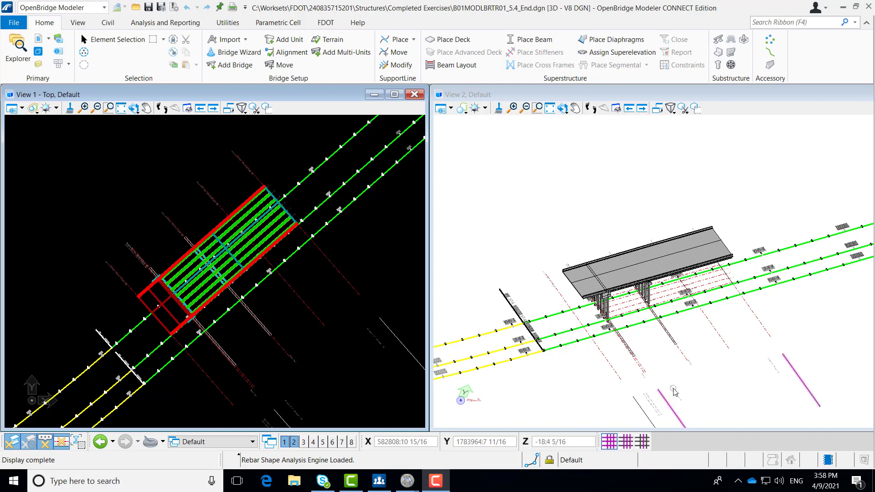
- Examine the finished approach slab in the 3D view, including its joint with the bridge deck and the adjoining barrier
click(610, 271)
scroll(611, 272, up, 4)
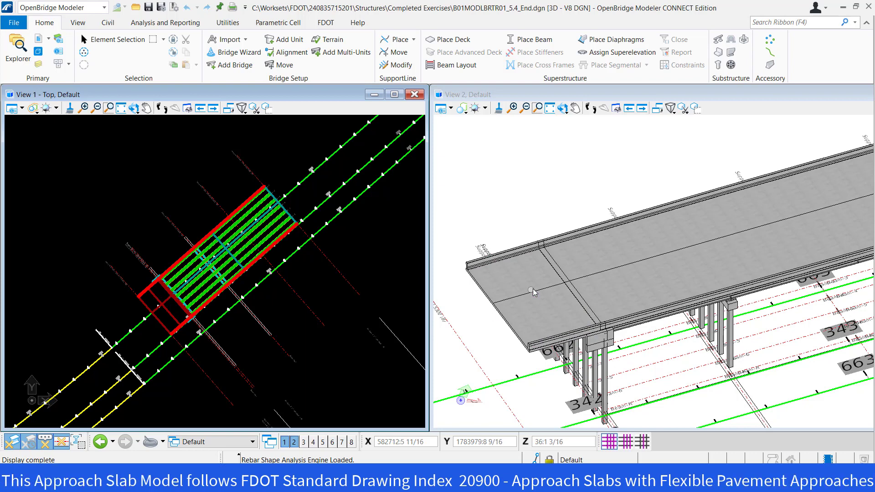
scroll(535, 287, up, 2)
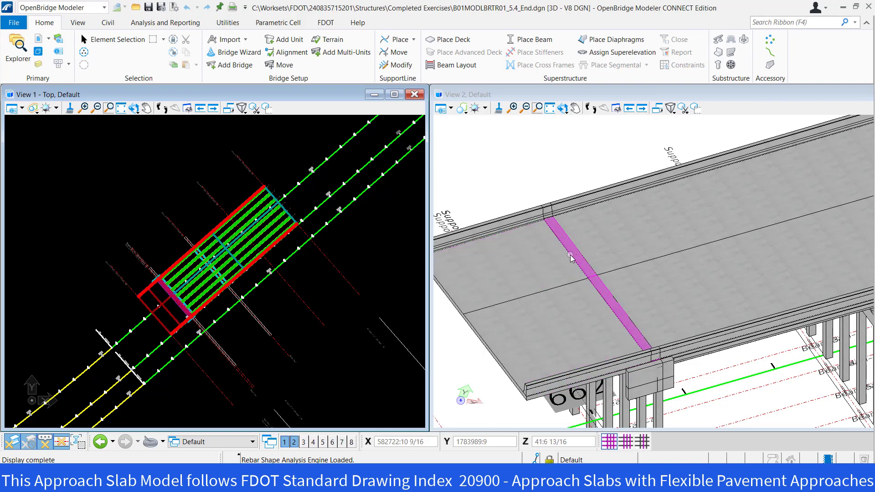
scroll(573, 259, up, 4)
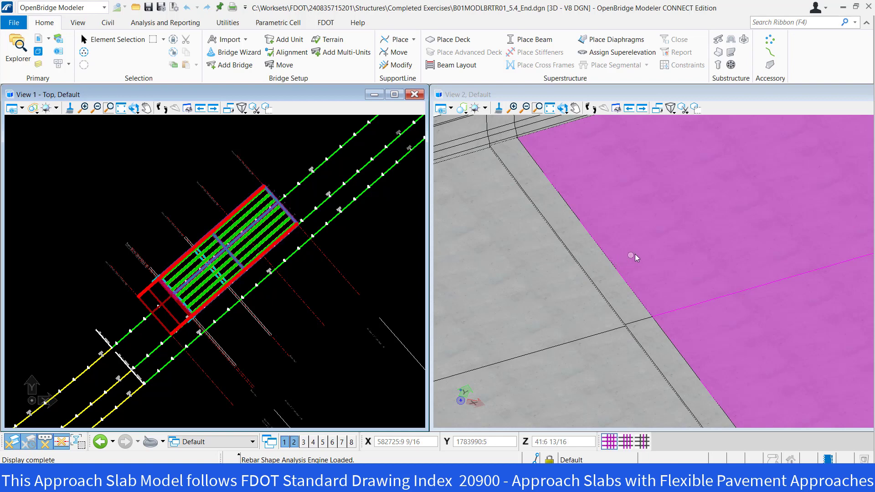
scroll(576, 278, up, 4)
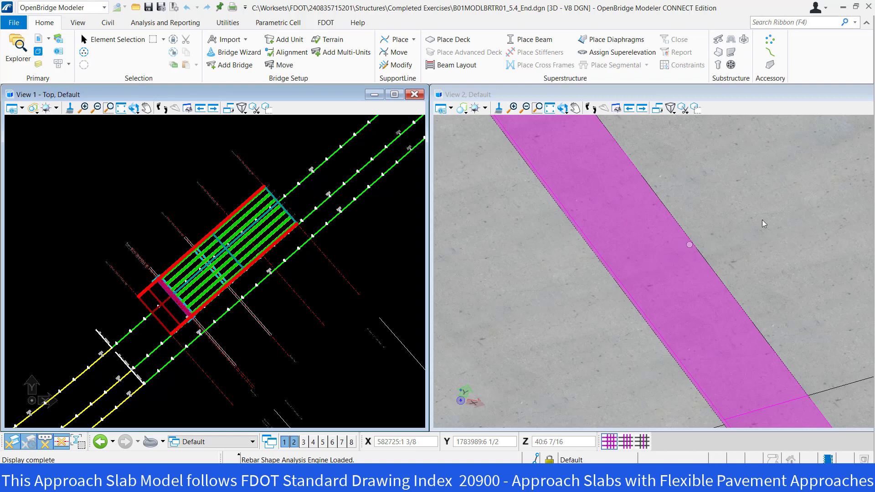
scroll(658, 255, down, 2)
scroll(670, 300, down, 5)
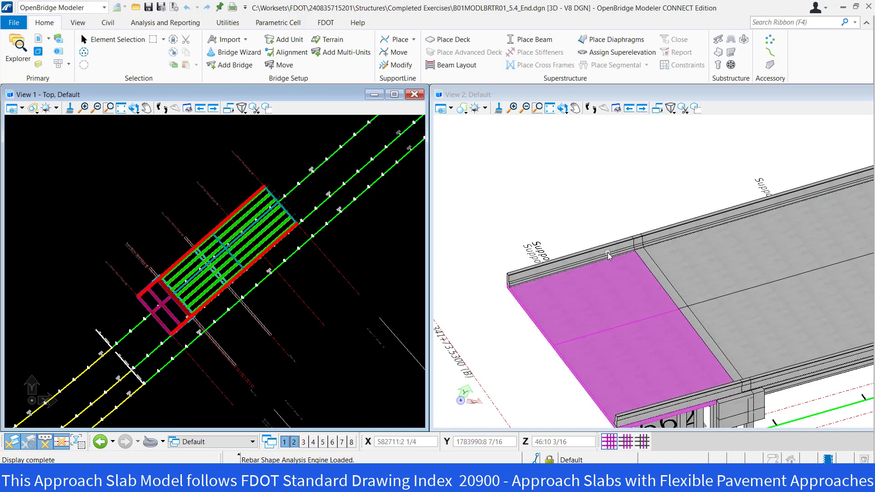
scroll(618, 246, up, 3)
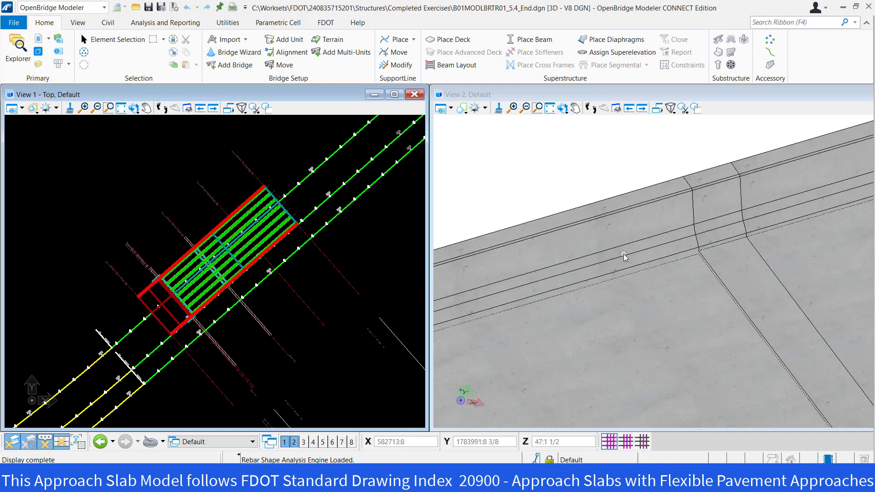
scroll(621, 271, up, 2)
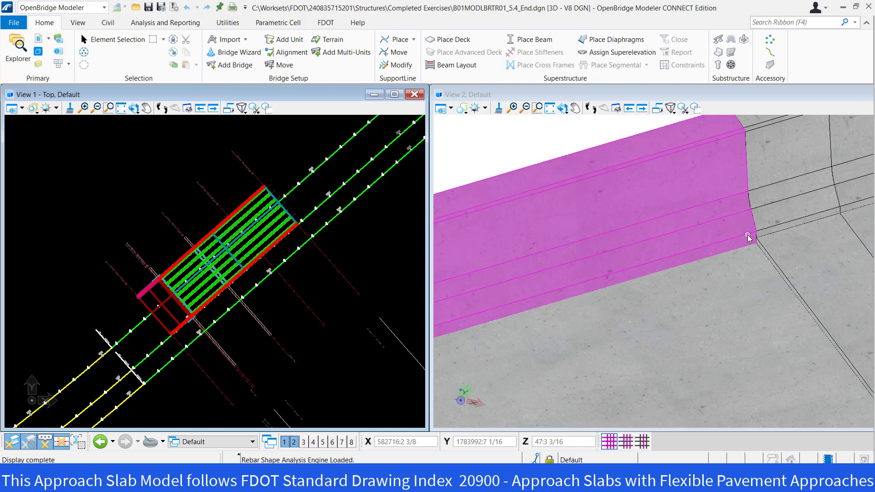
scroll(672, 278, down, 3)
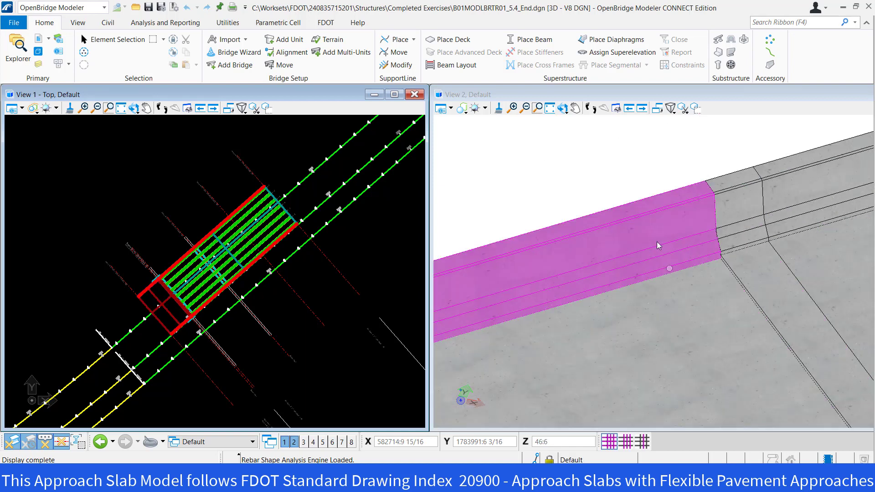
scroll(647, 220, down, 3)
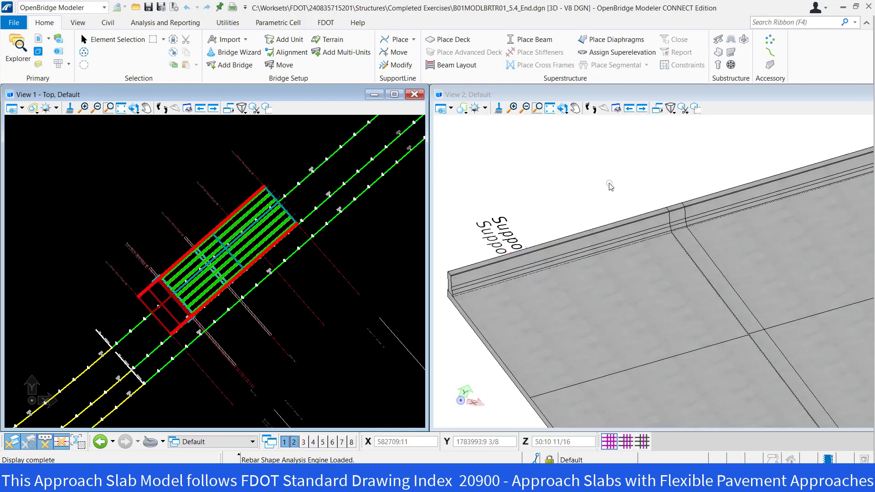
scroll(610, 185, down, 3)
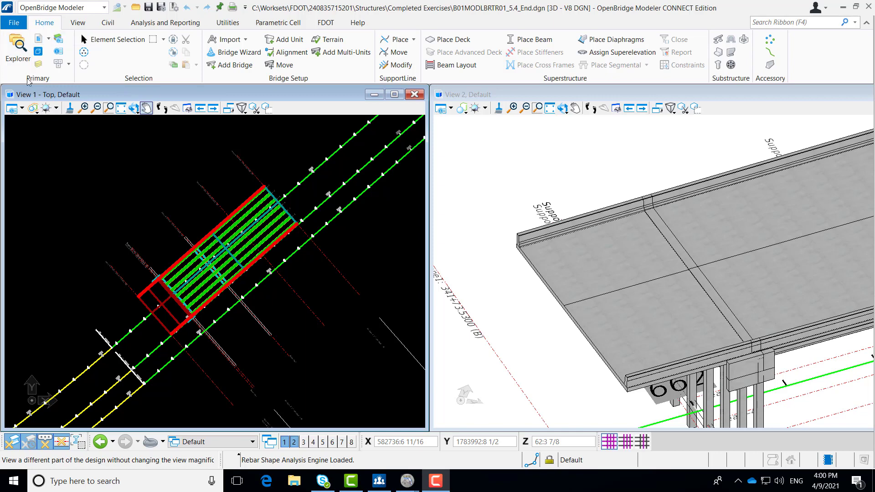
- Show the OpenBridge Model tree in the Explorer and expand it down to the individual bridges
click(16, 64)
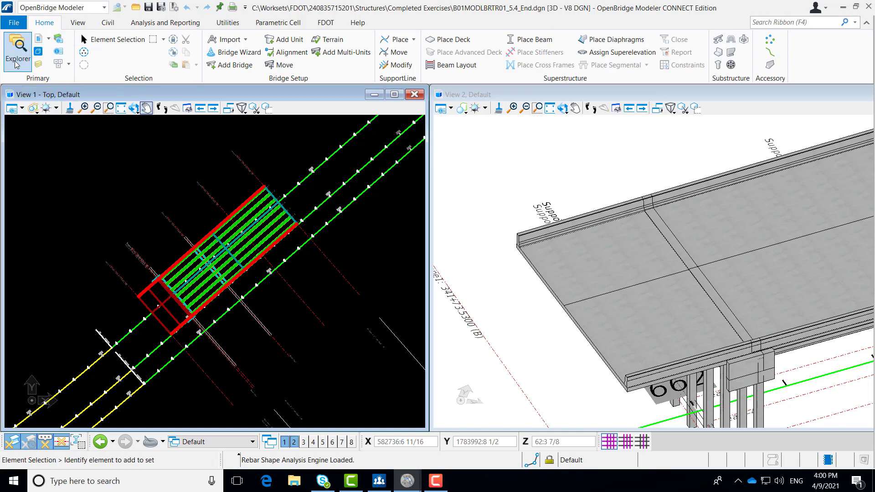
click(16, 64)
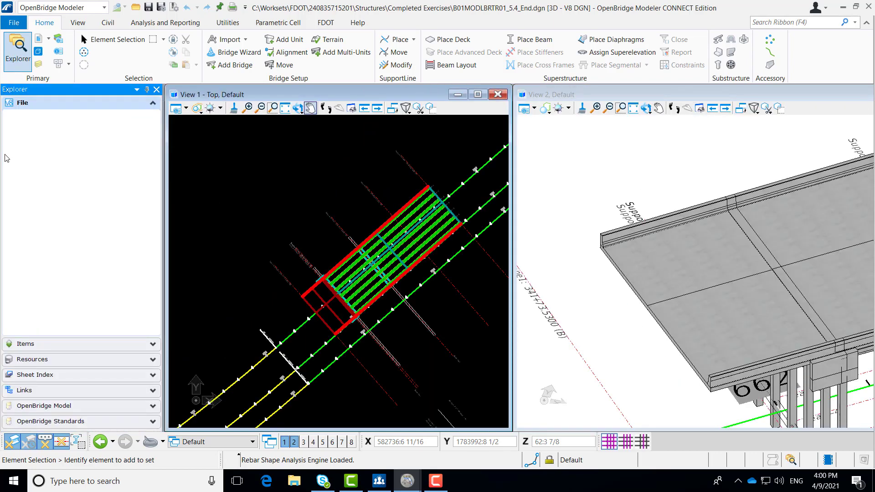
click(80, 406)
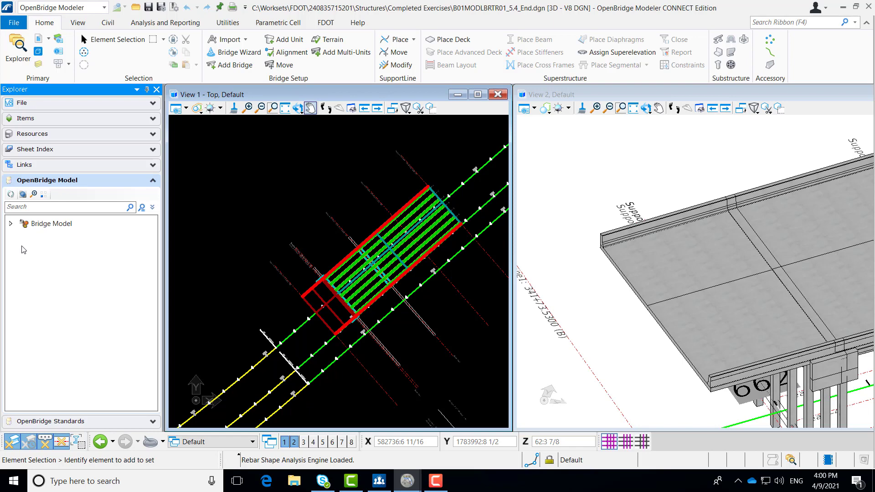
click(11, 224)
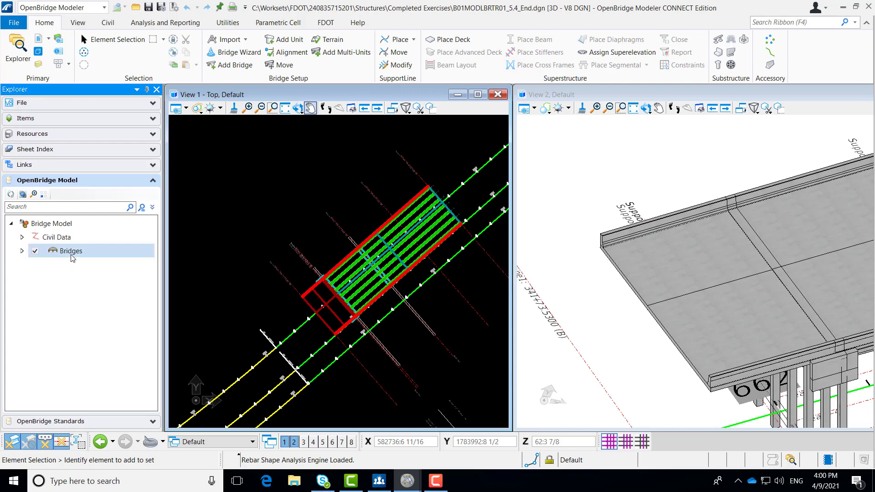
click(22, 251)
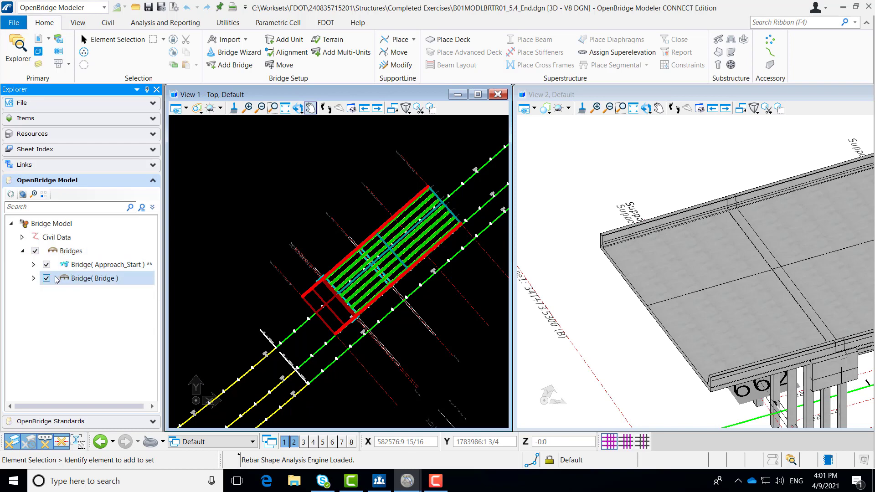
- Expand the Bridge( Bridge ) entry down to the components of its Bridge 2 LT beam unit
click(80, 279)
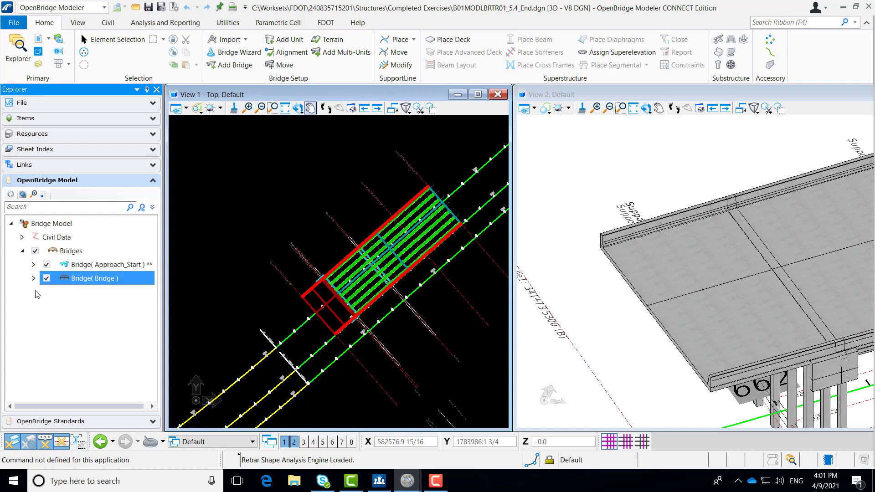
click(32, 279)
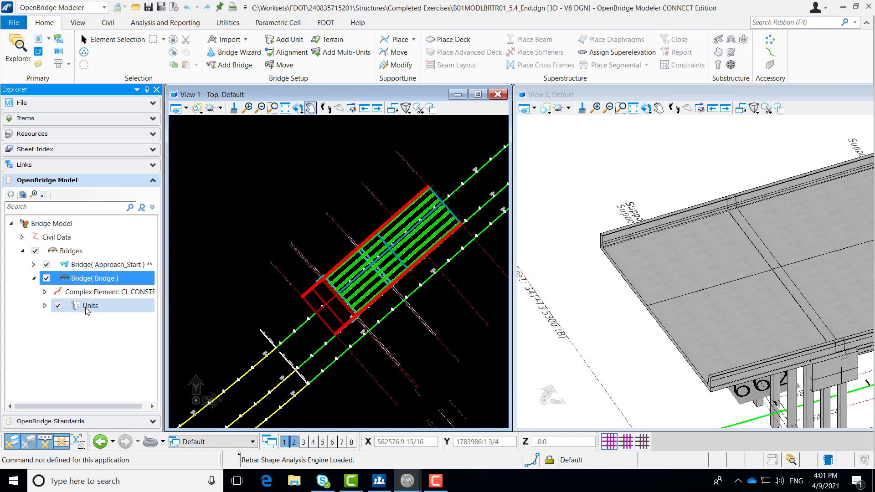
click(45, 308)
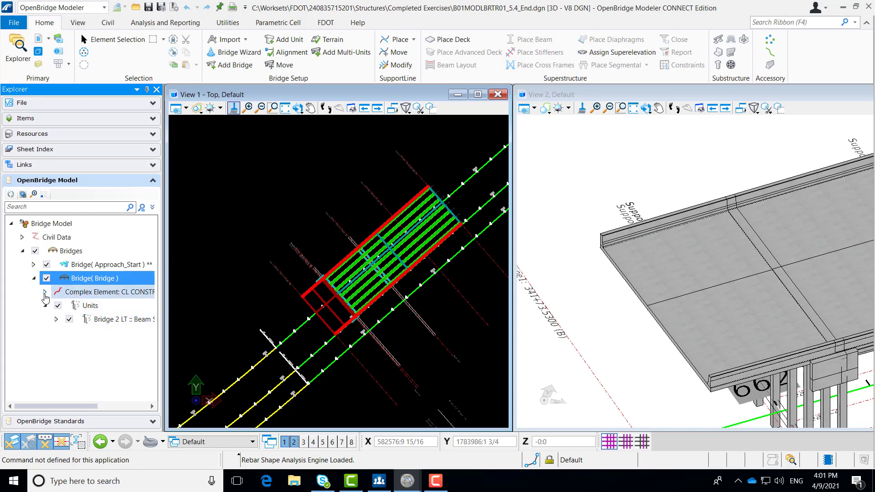
click(56, 319)
scroll(91, 355, down, 2)
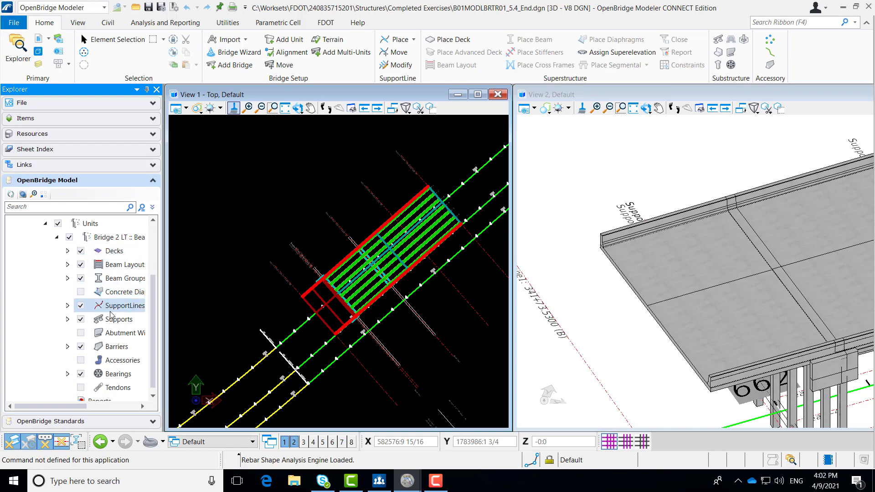
- Highlight Barrier and Barrier1 of the main bridge unit in turn, then collapse the Barriers and Units branches
click(67, 347)
click(125, 361)
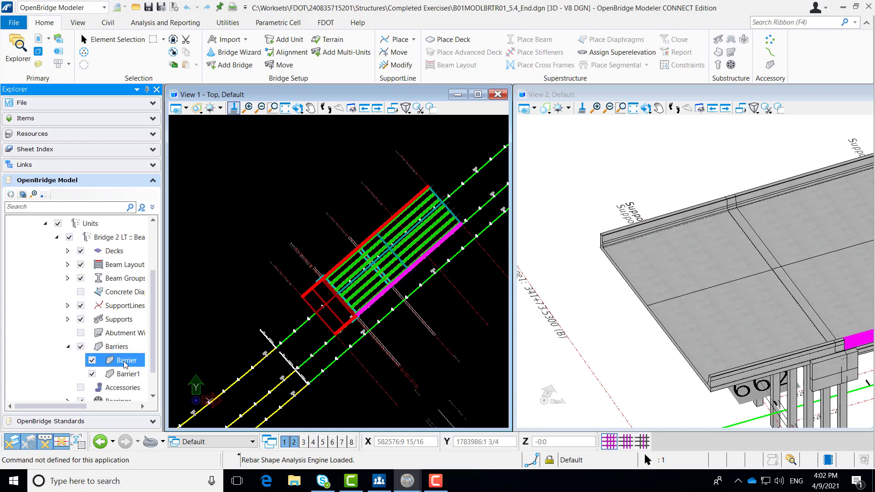
scroll(583, 246, down, 3)
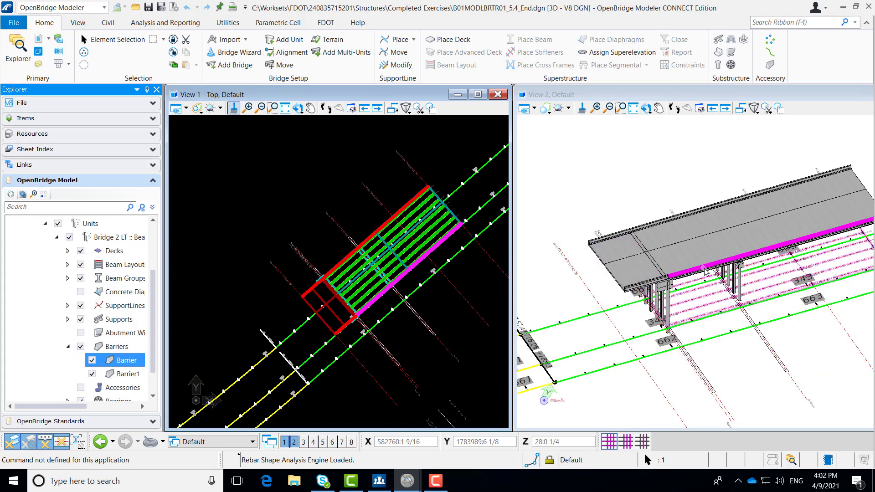
click(126, 376)
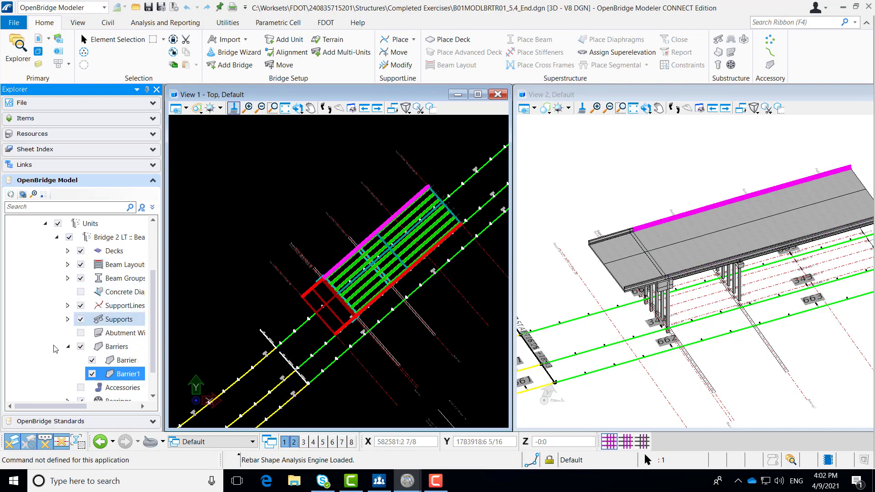
click(68, 346)
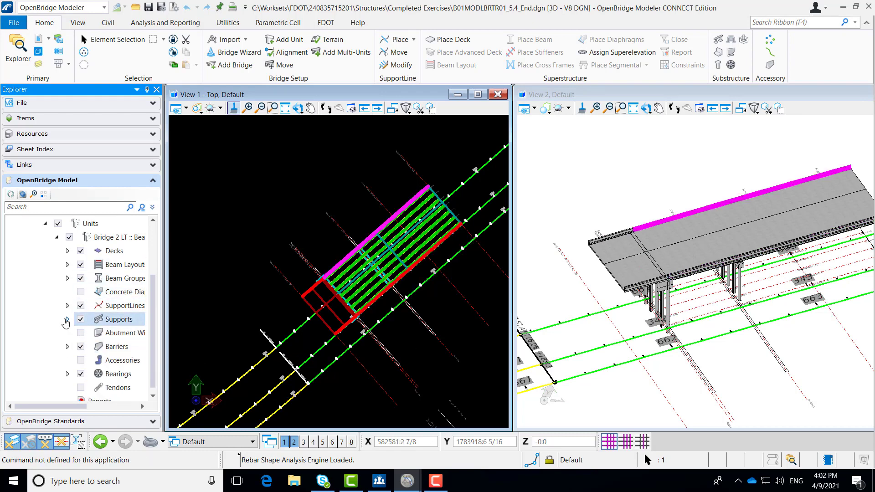
scroll(75, 326, up, 2)
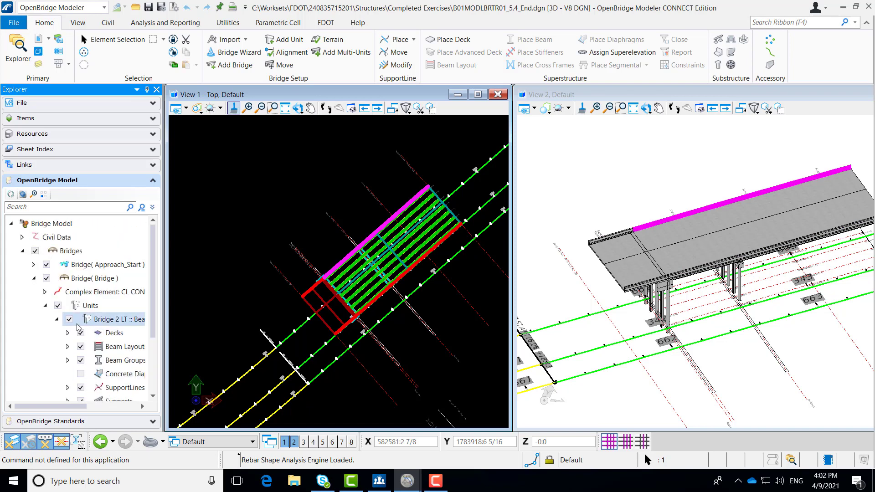
click(45, 306)
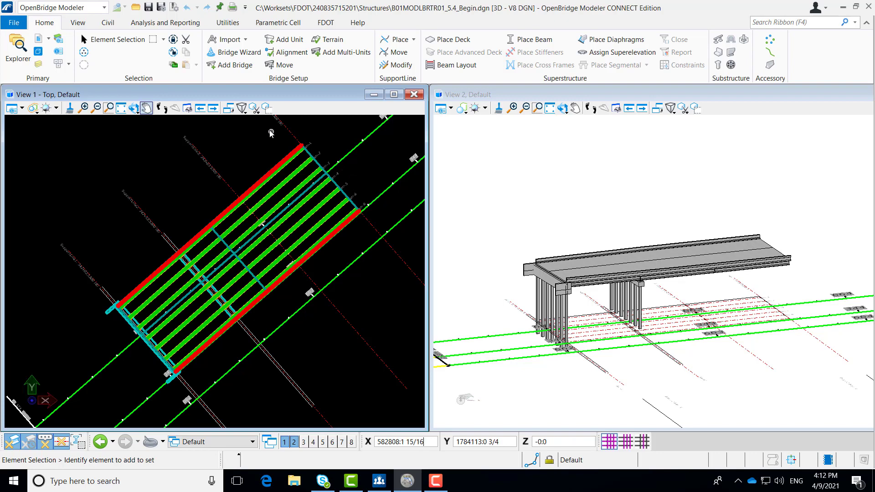
- Add an RC Slab bridge with the name prefix Approach_Start along the bridge alignment
click(225, 67)
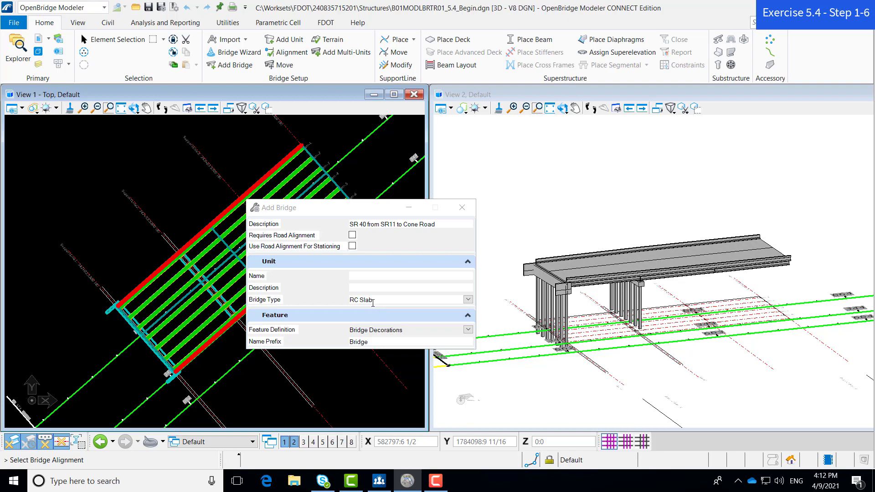
click(374, 340)
double_click(373, 340)
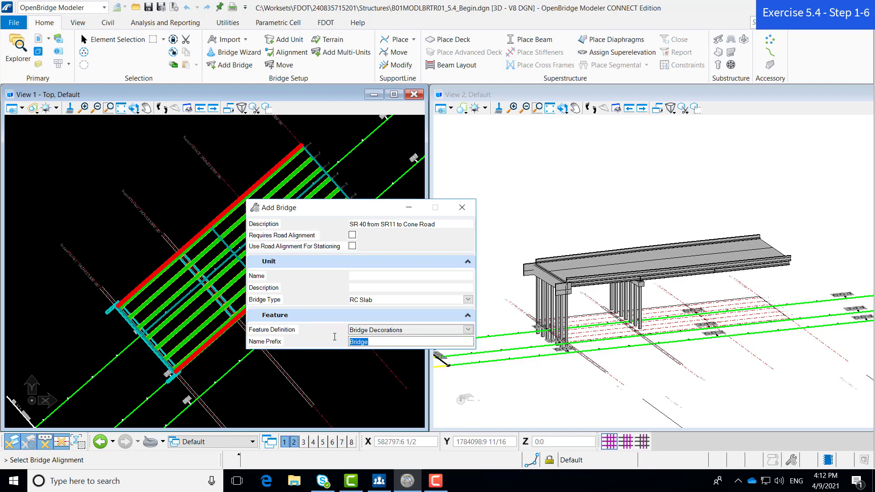
text(Approach_Start)
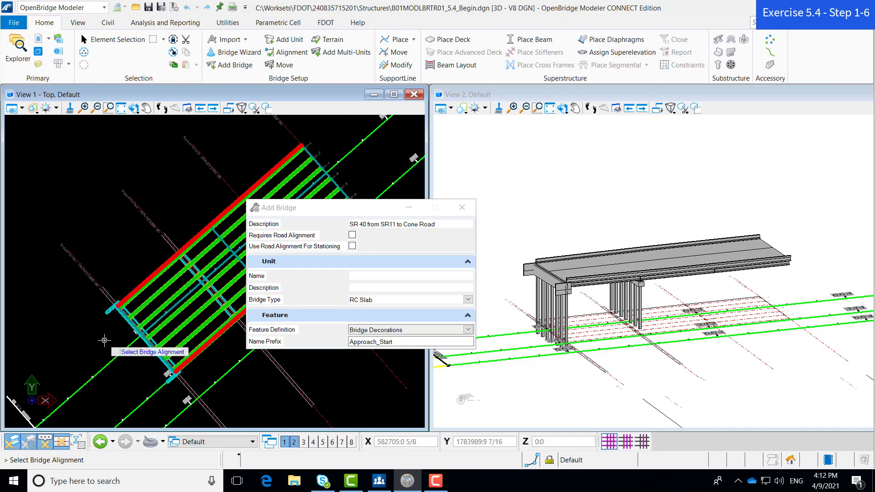
click(147, 399)
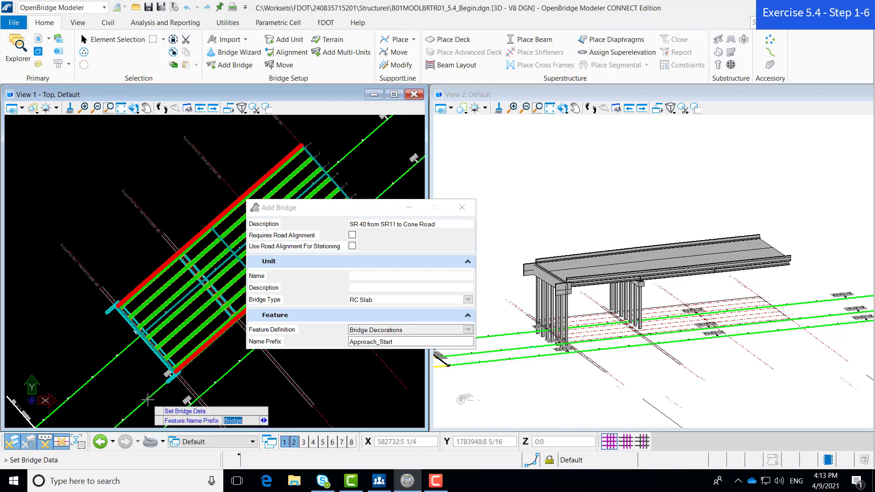
click(90, 228)
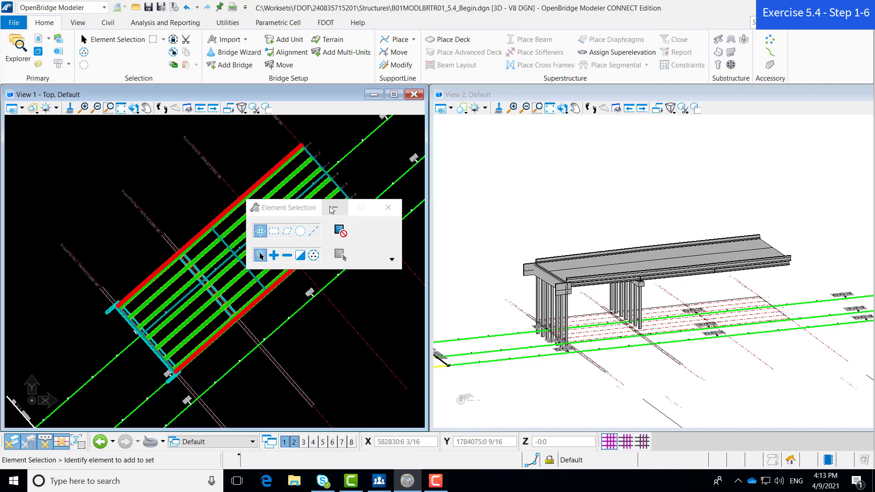
click(130, 325)
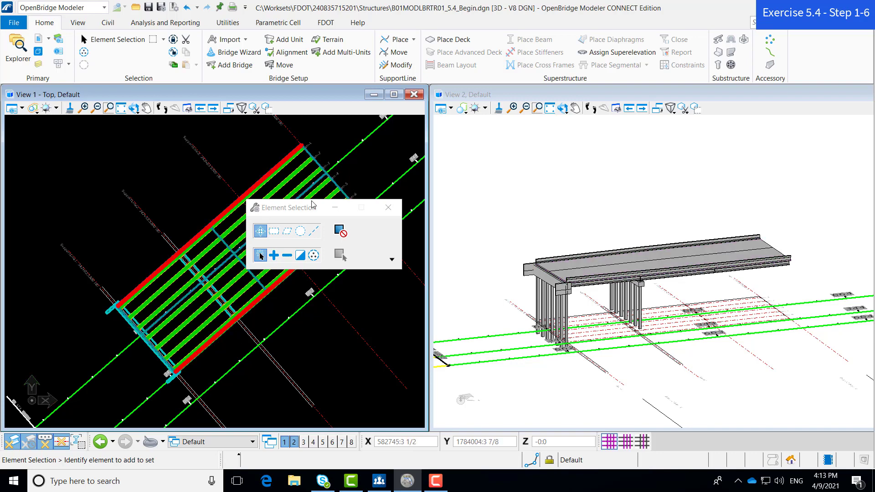
click(388, 207)
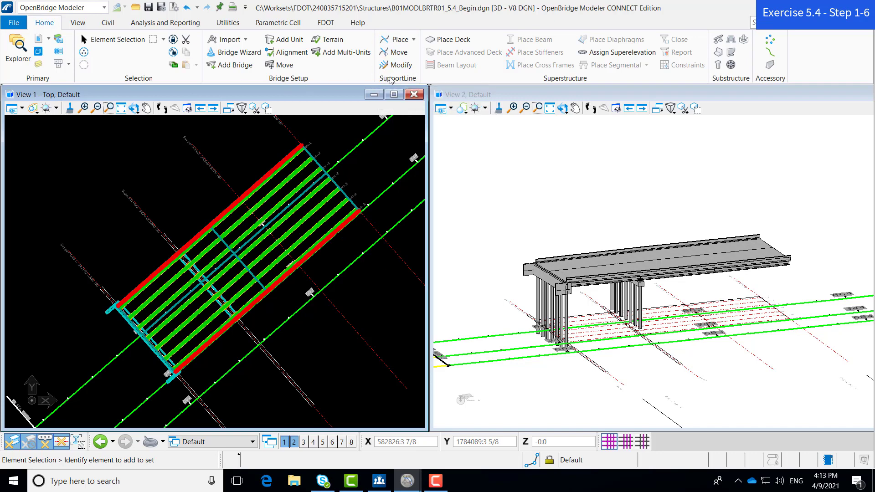
- Lay out three zero-skew support lines, 200:0 long, from station 341+73.53 to 342+03.53 using multiple support line placement
click(413, 40)
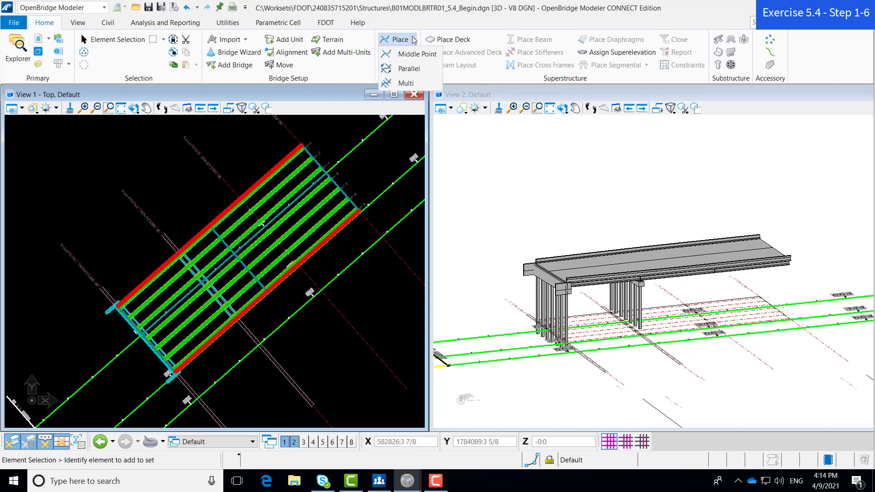
click(404, 83)
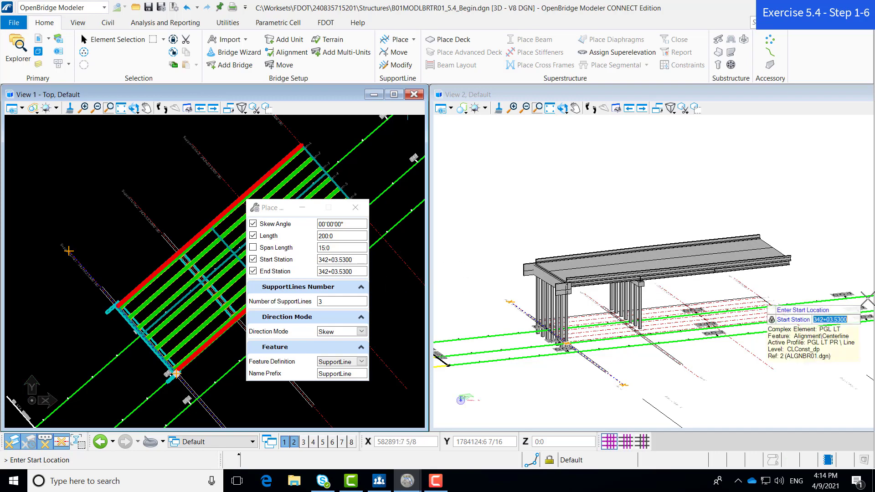
click(355, 259)
drag(355, 259, 320, 259)
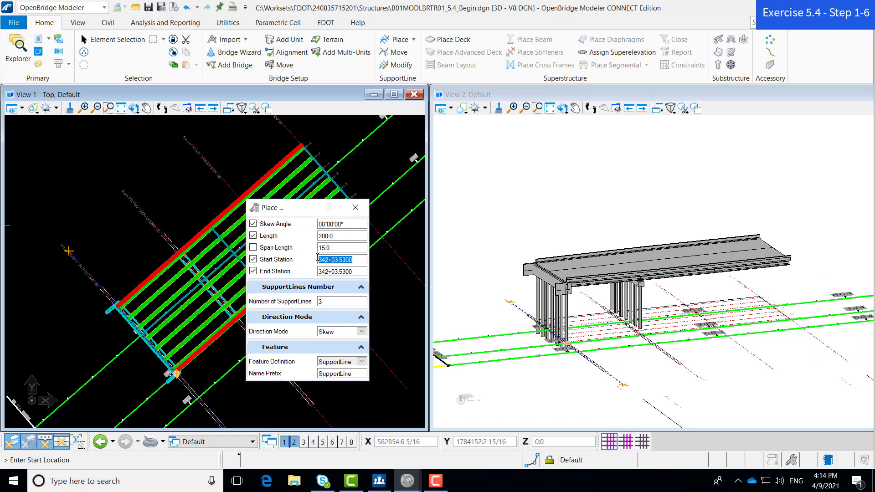
text(3)
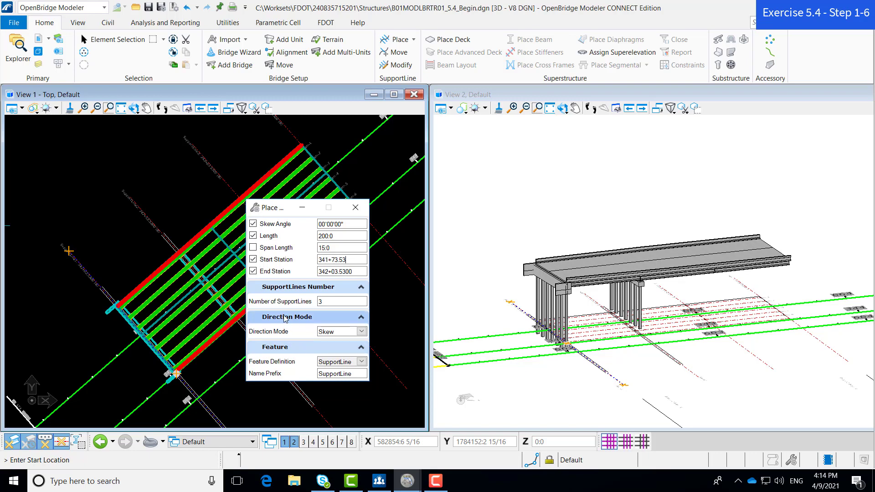
click(353, 250)
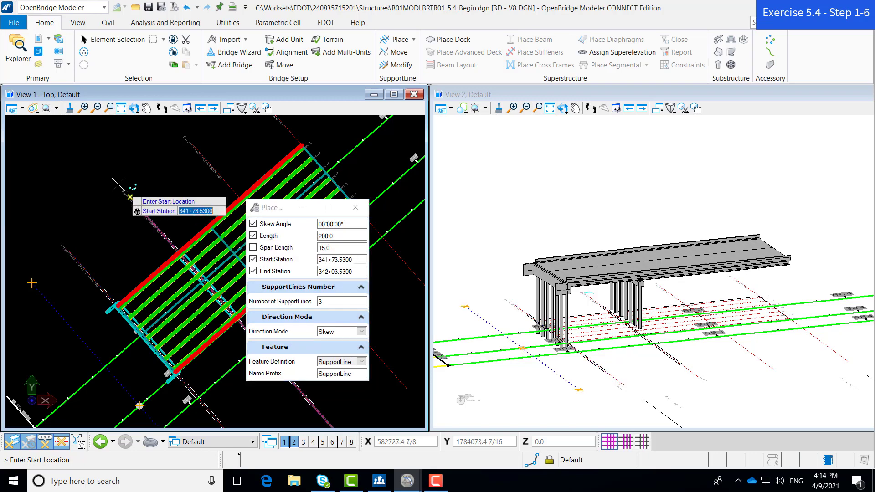
click(105, 164)
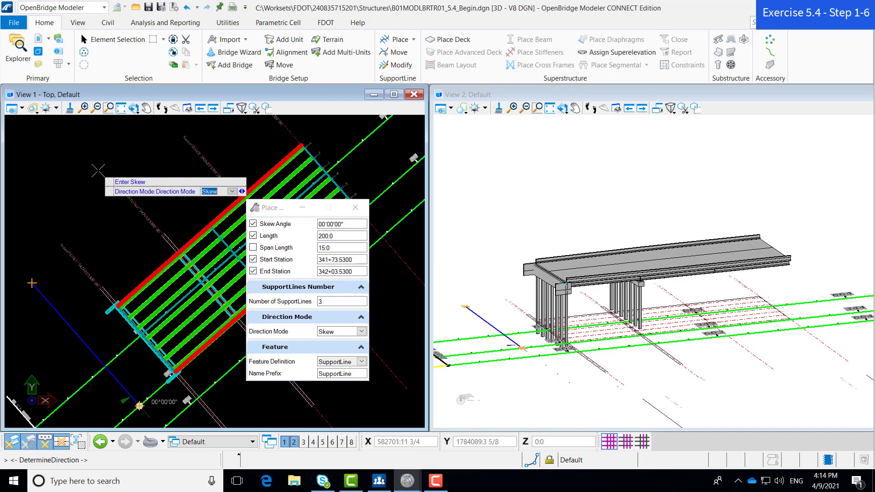
click(97, 170)
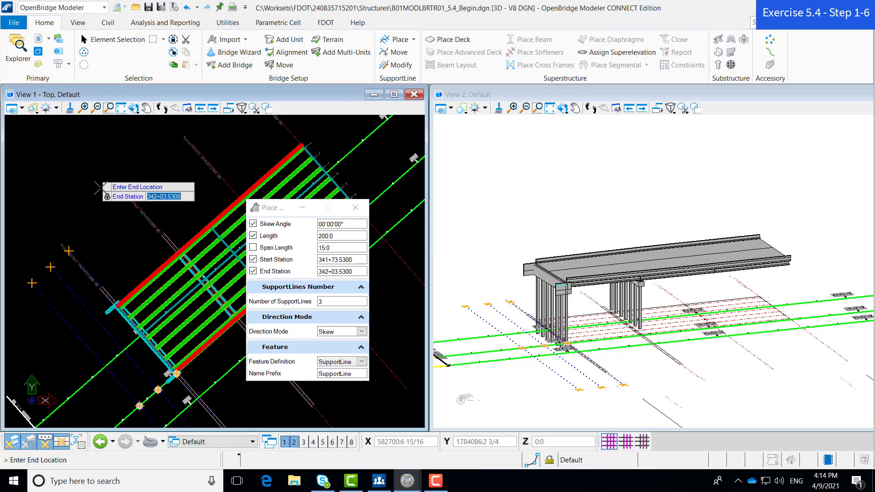
click(97, 176)
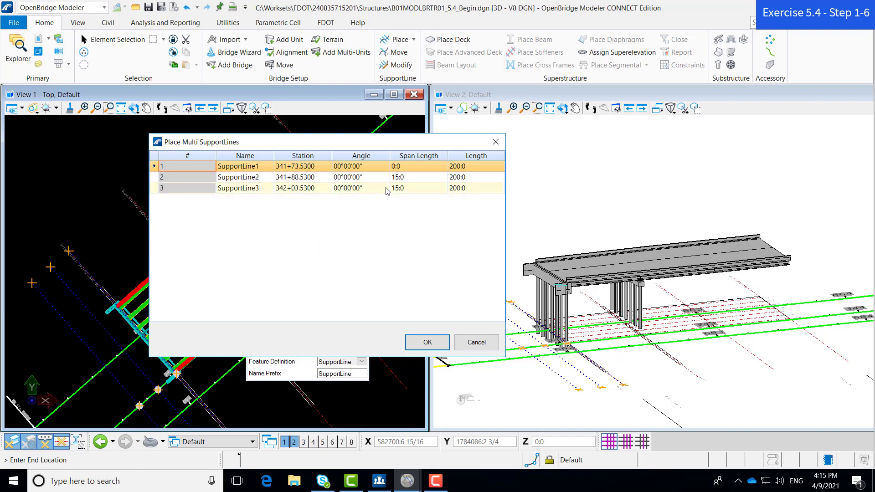
- Set the span lengths to 28:0 for SupportLine2 and 2:0 for SupportLine3, create the support lines and end the placement
click(406, 178)
click(407, 177)
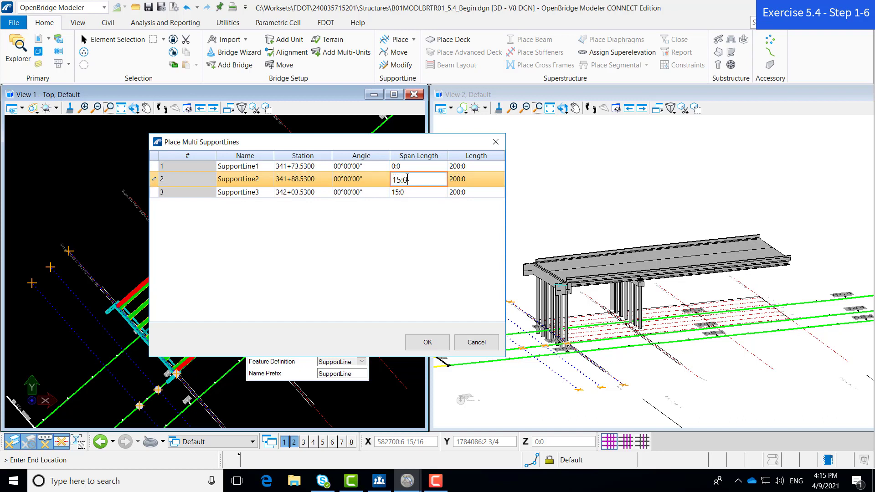
drag(407, 178, 387, 177)
text(28)
key(Return)
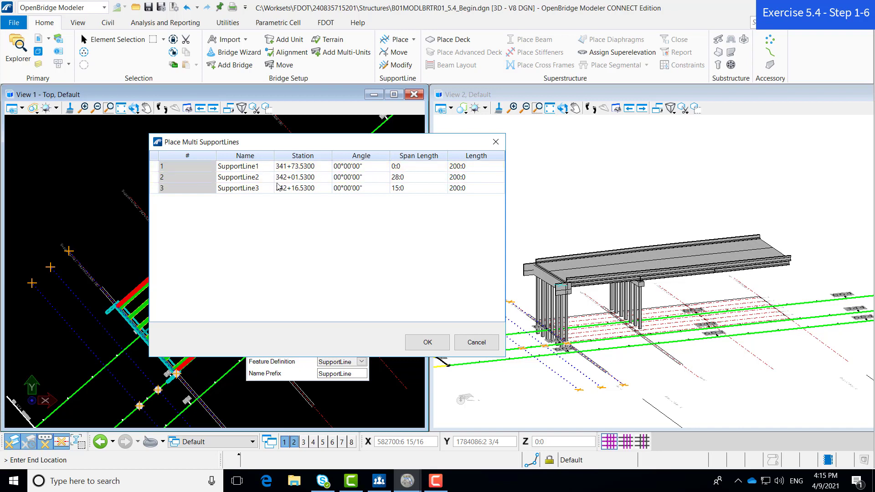
click(406, 189)
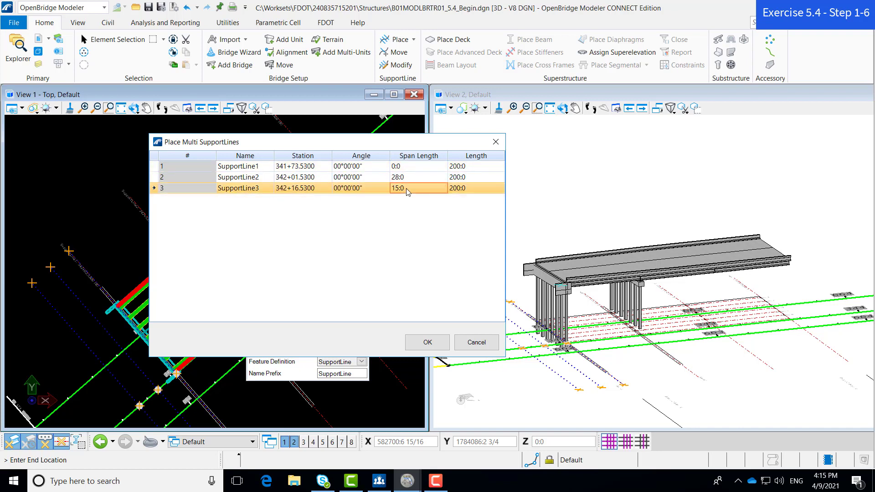
click(409, 190)
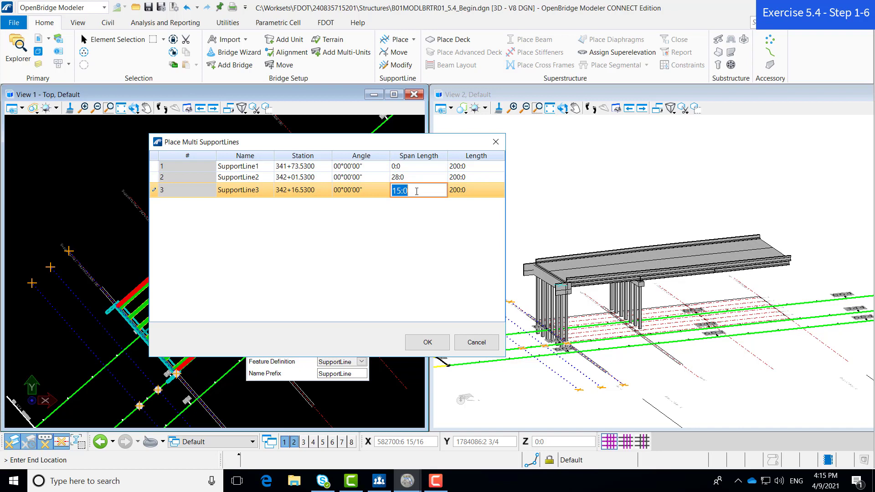
text(2)
key(Return)
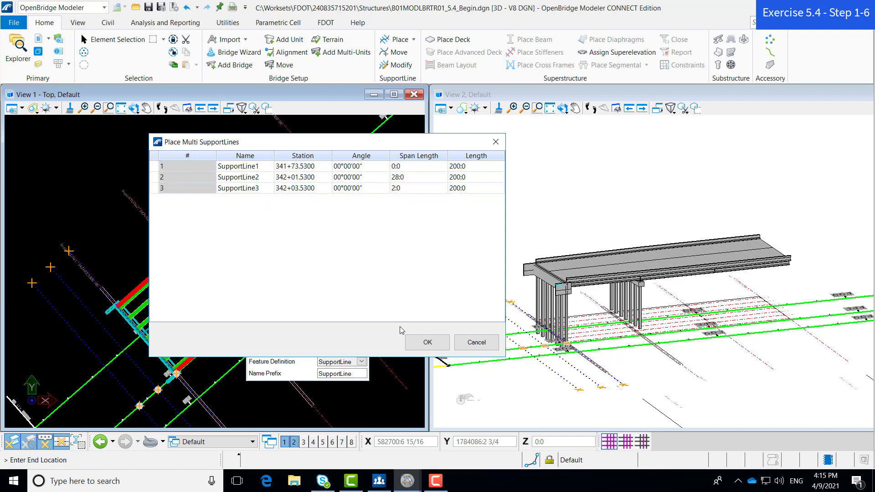
click(426, 342)
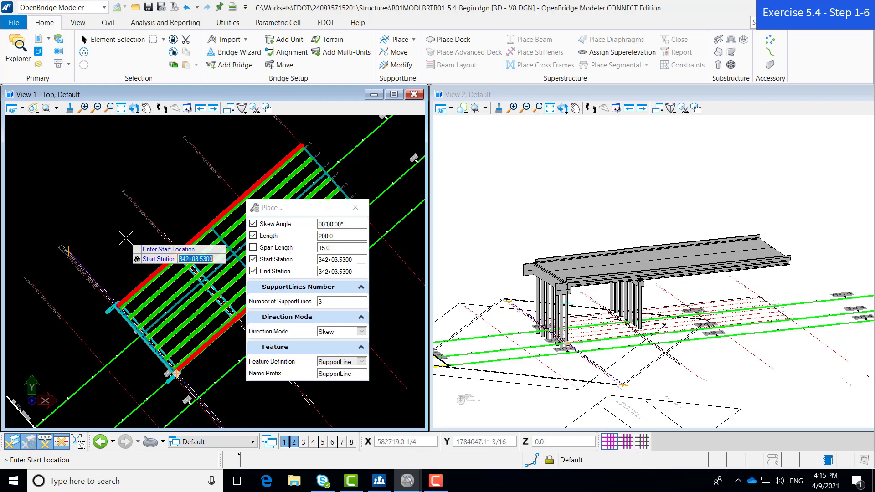
key(Escape)
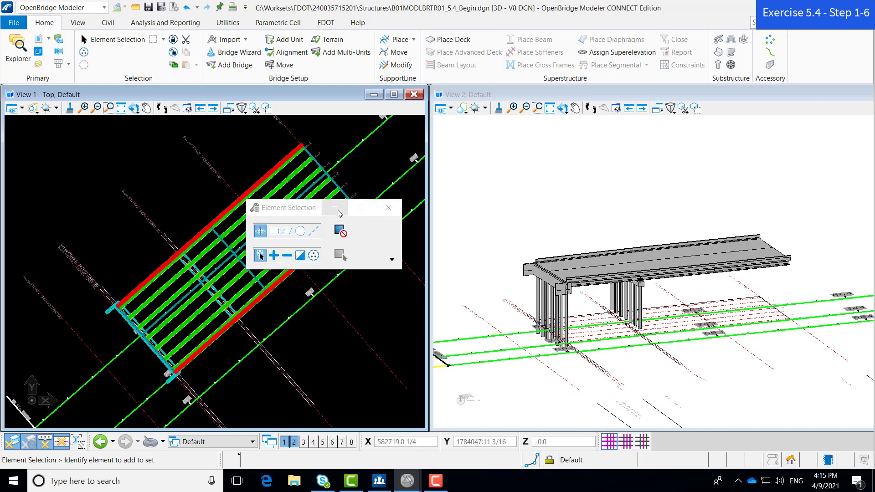
click(335, 209)
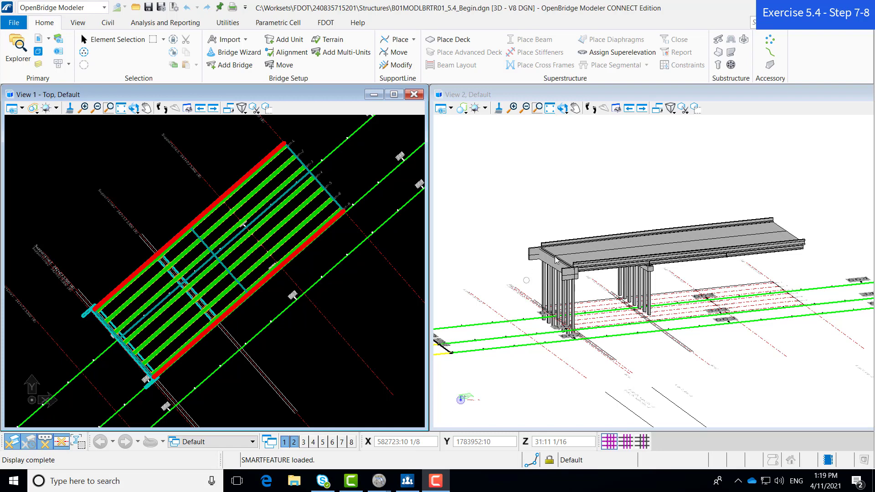
- Start placing a deck for the approach slab and set its vertical offset to -0:1 3/4
scroll(550, 257, up, 2)
scroll(550, 258, up, 3)
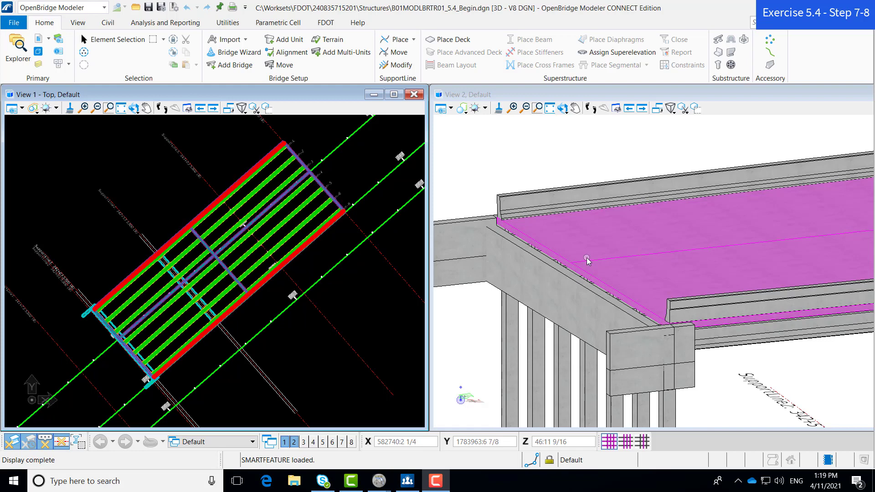
scroll(709, 234, down, 4)
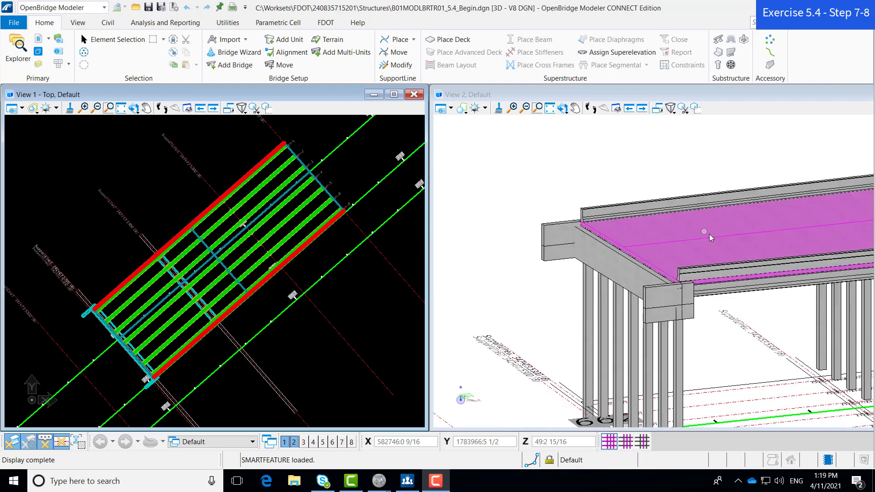
scroll(709, 240, down, 3)
scroll(670, 251, up, 3)
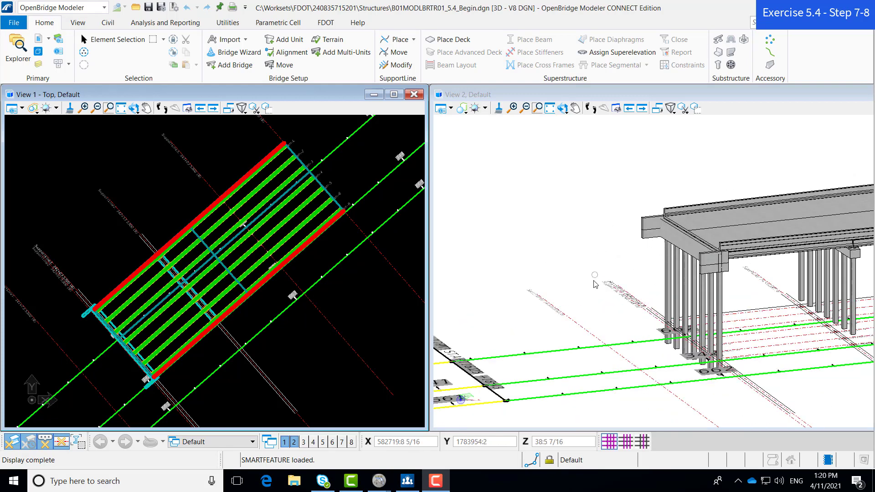
click(679, 245)
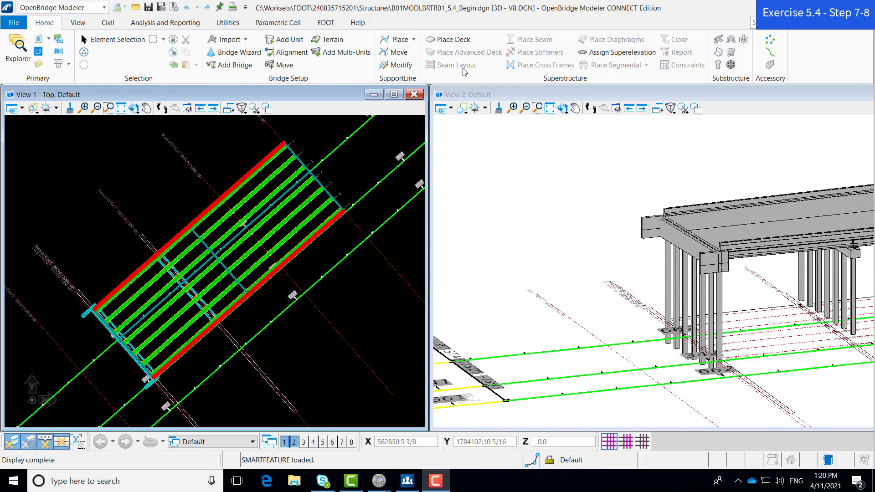
click(461, 44)
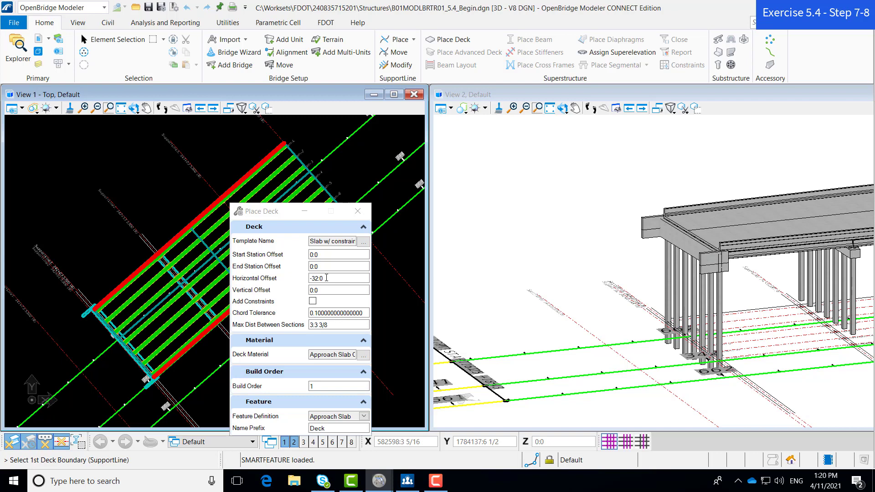
drag(325, 291, 309, 288)
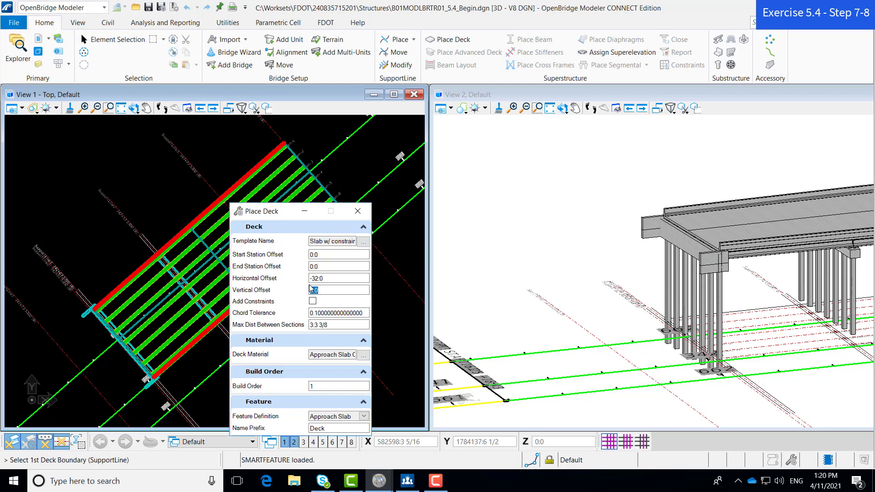
key(BackSpace)
text(3:1.75)
key(Tab)
- Assign Approach Slab Concrete from the concrete material library as the deck material
click(361, 358)
click(363, 356)
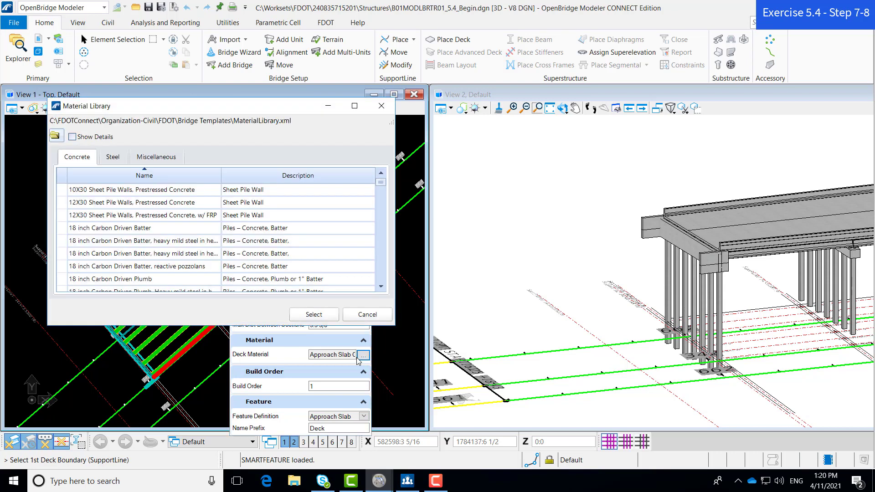
scroll(145, 215, down, 3)
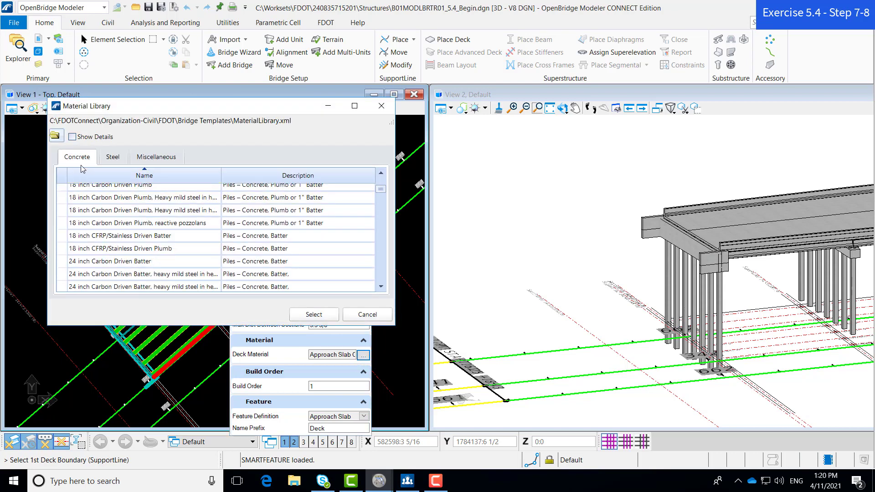
scroll(160, 246, down, 8)
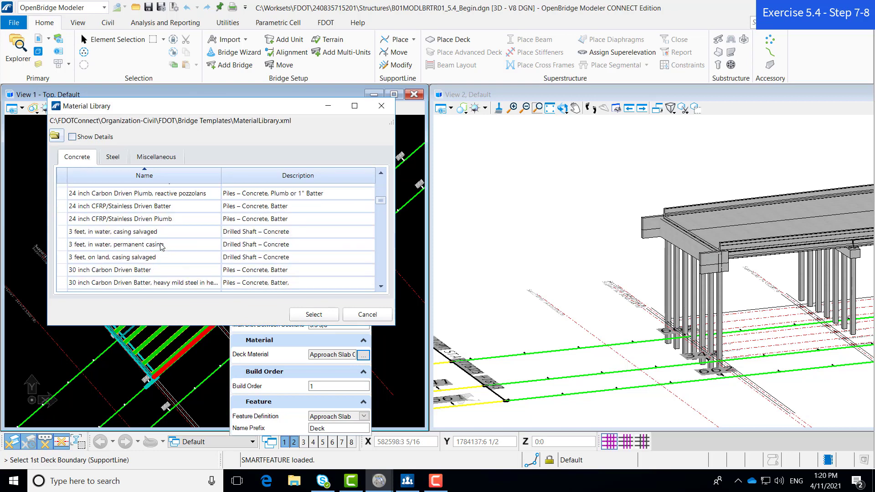
scroll(161, 246, down, 10)
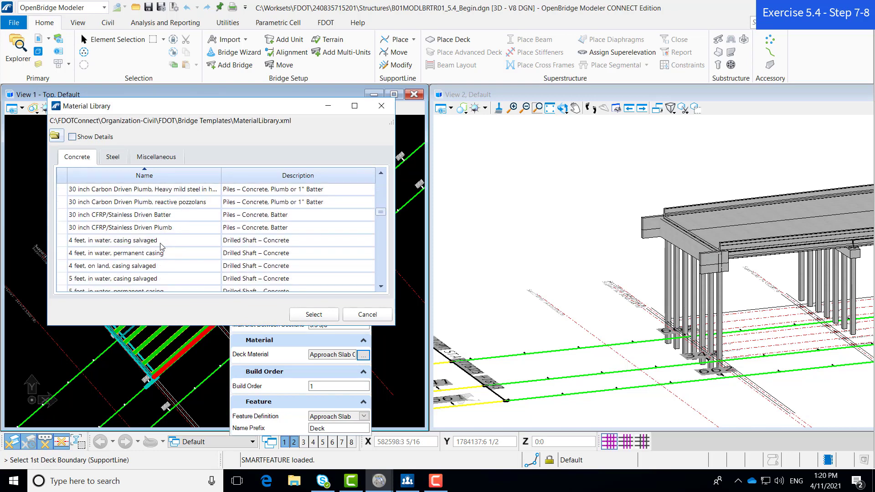
scroll(160, 247, down, 1)
scroll(160, 247, up, 1)
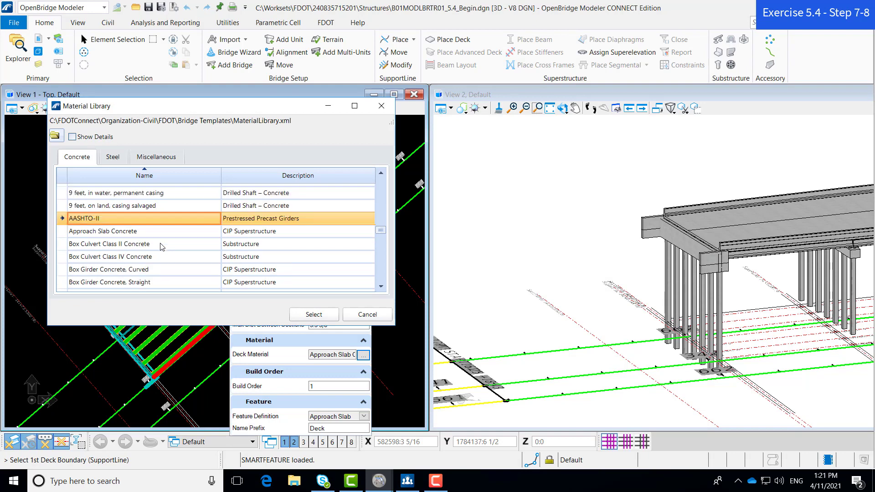
click(109, 233)
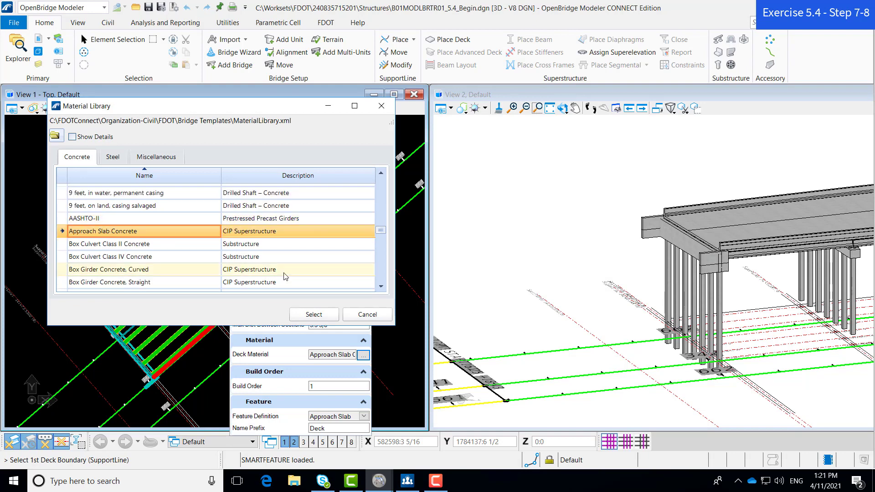
click(325, 318)
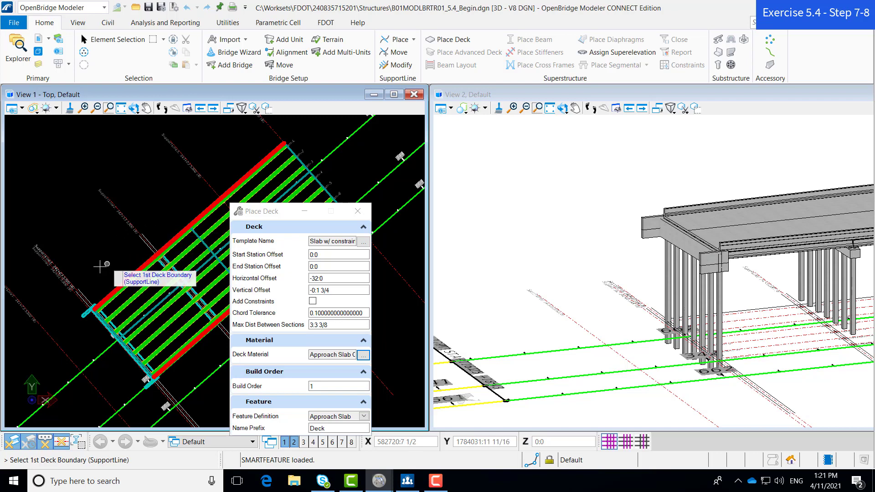
- Place the approach slab deck from the outermost approach support line to the approach support line at the abutment, without constraints
click(45, 327)
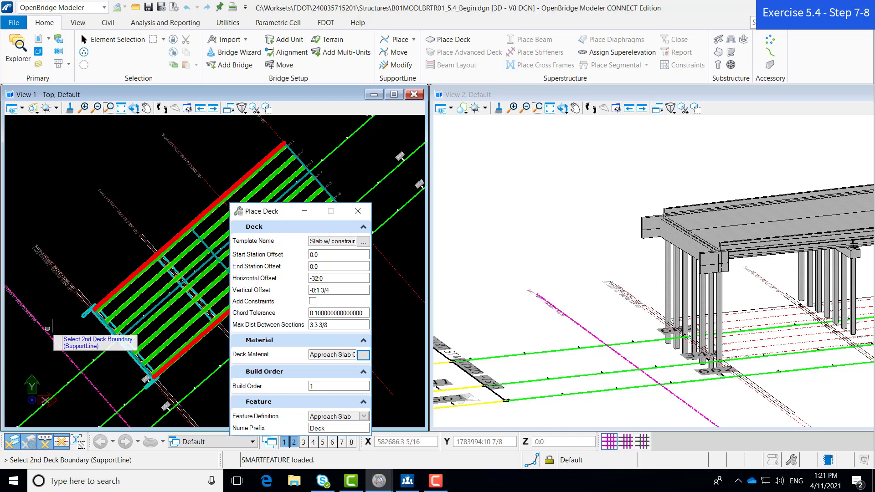
click(79, 301)
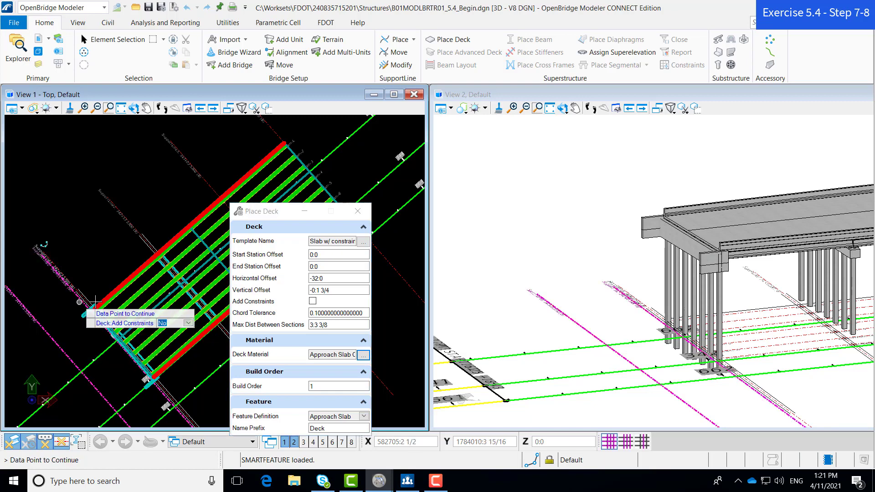
click(97, 267)
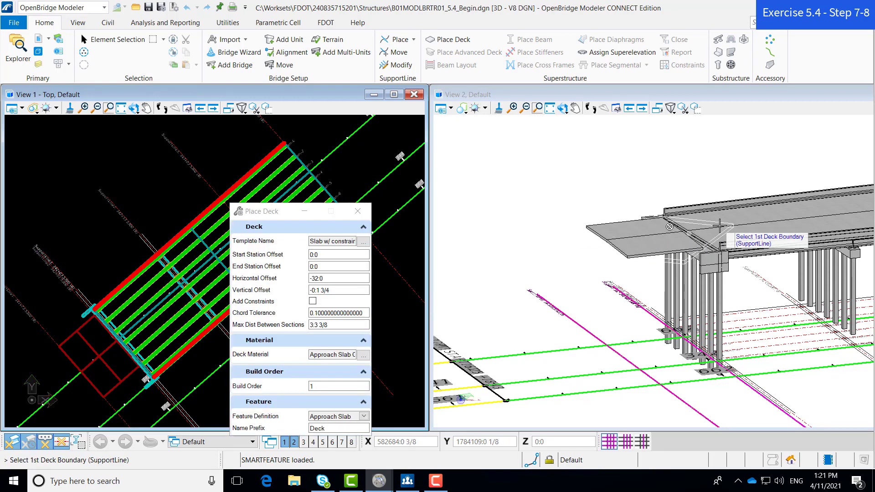
scroll(692, 235, up, 2)
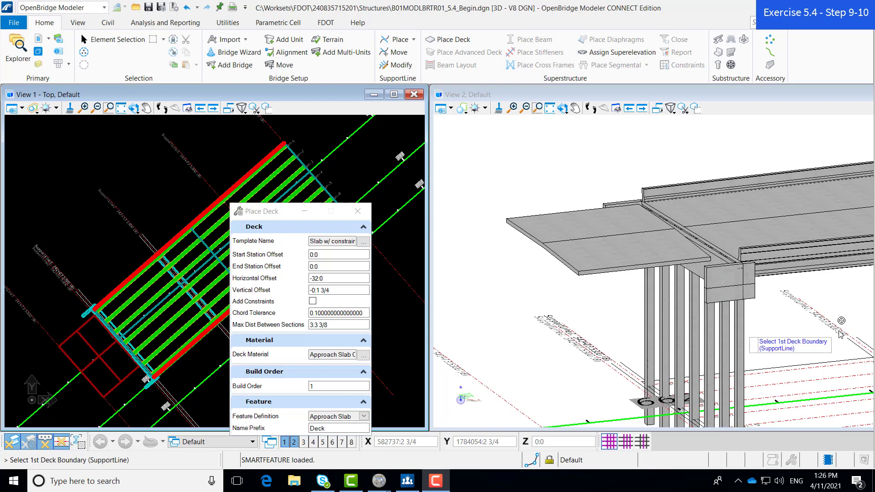
right_click(162, 195)
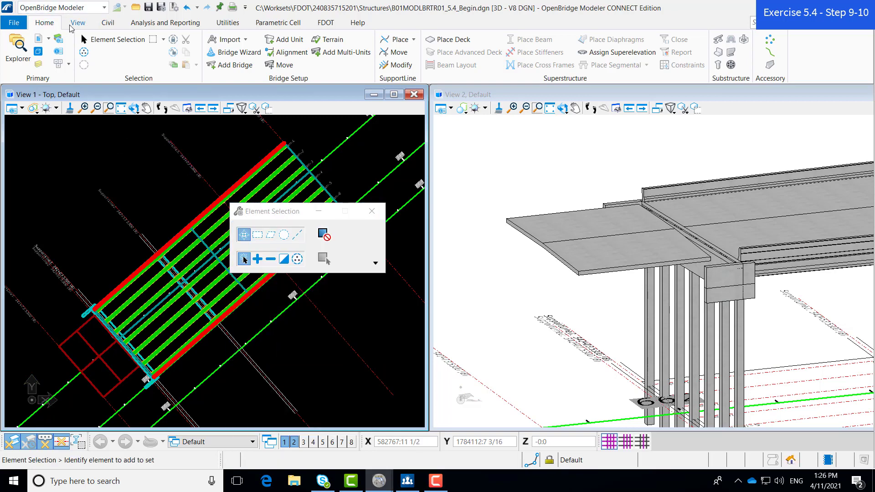
- Turn on the display of the ALGNBR01.dgn SUPERELEVATIONLT reference and close the references list
click(39, 42)
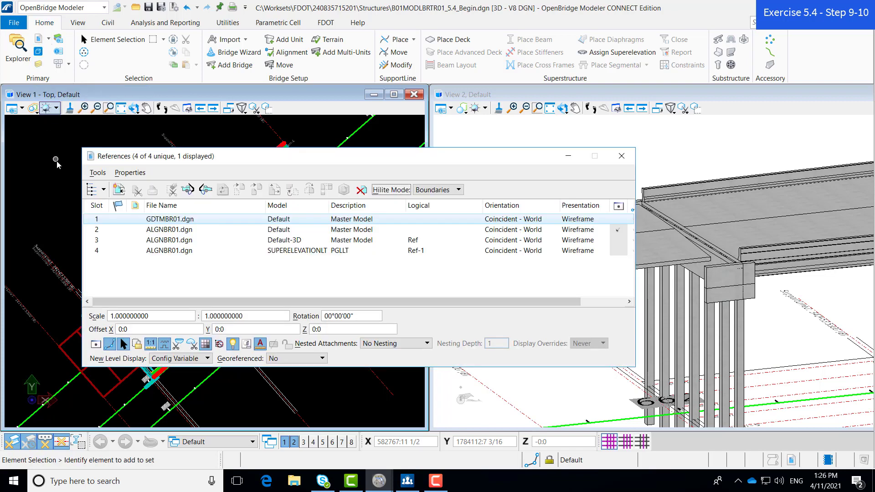
click(295, 253)
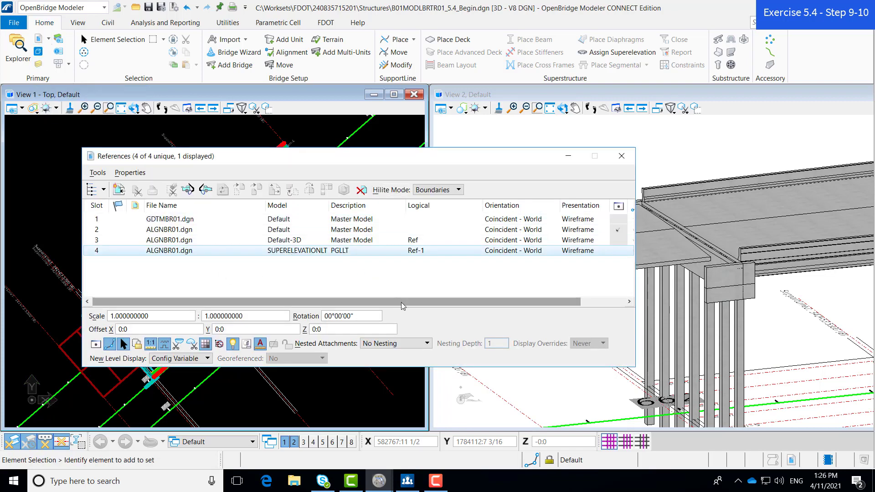
drag(403, 303, 447, 303)
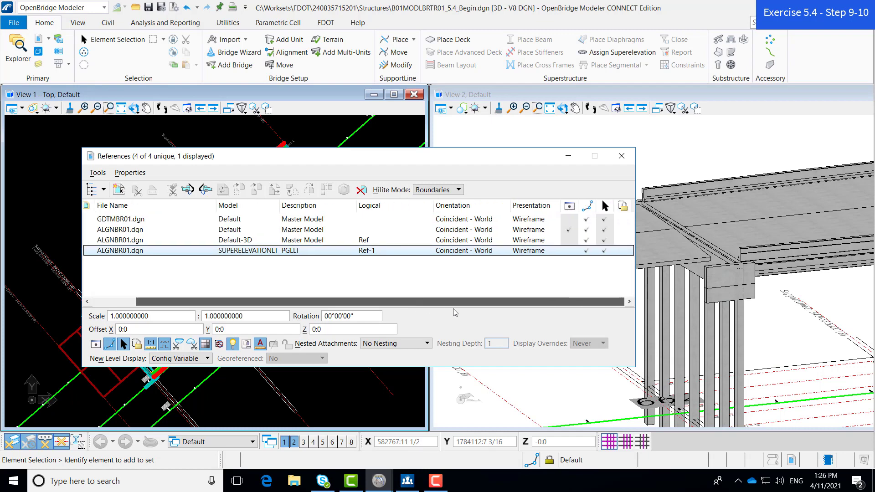
click(568, 251)
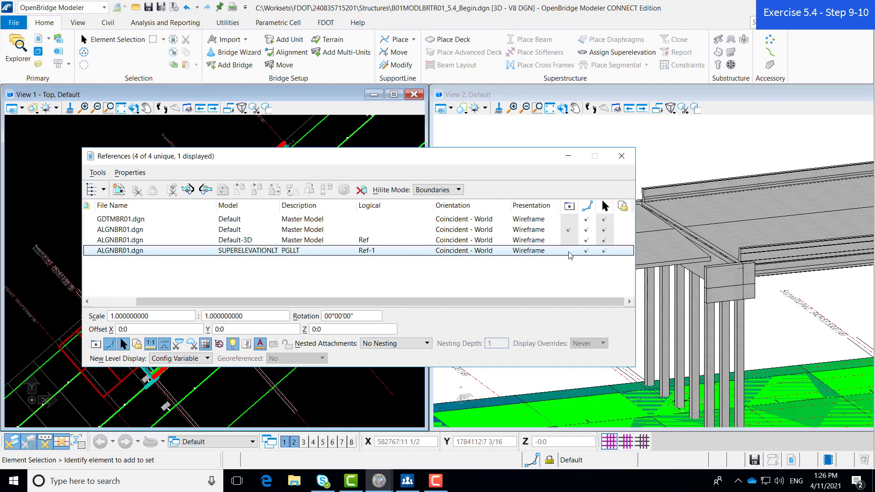
click(621, 156)
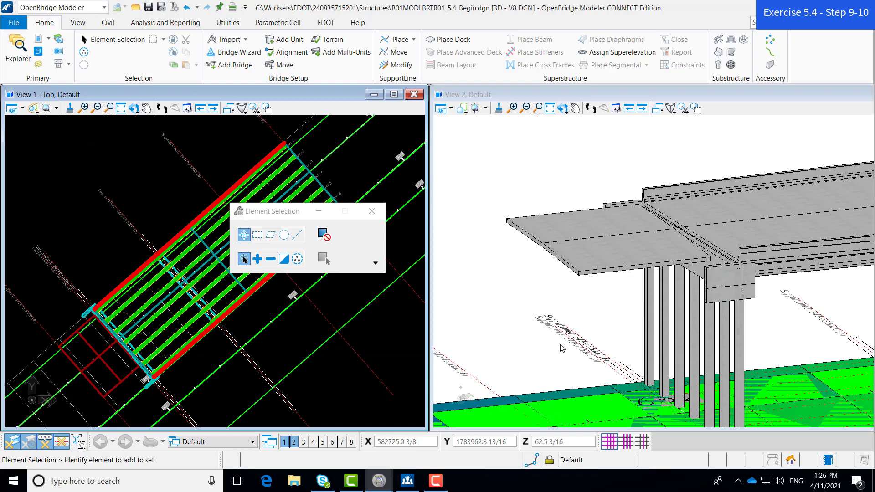
- Start assigning superelevation to the approach slab deck and pick the left superelevation sections from the displayed reference
scroll(561, 234, down, 2)
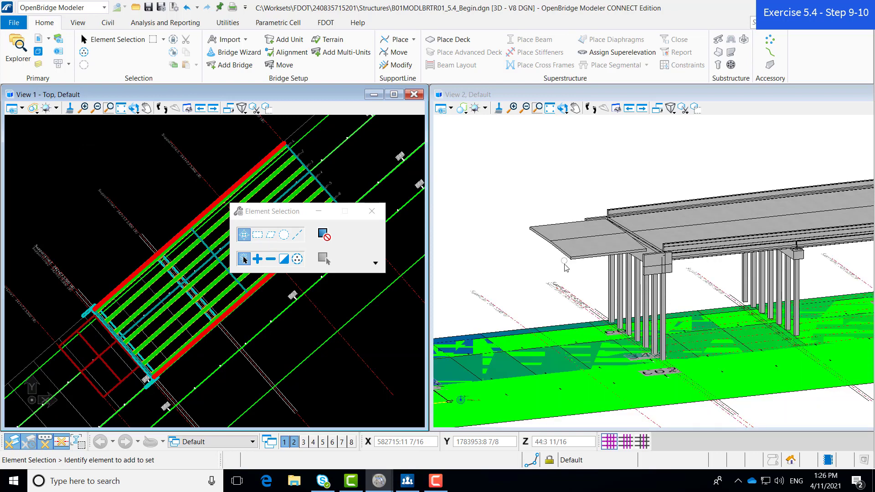
scroll(564, 268, down, 2)
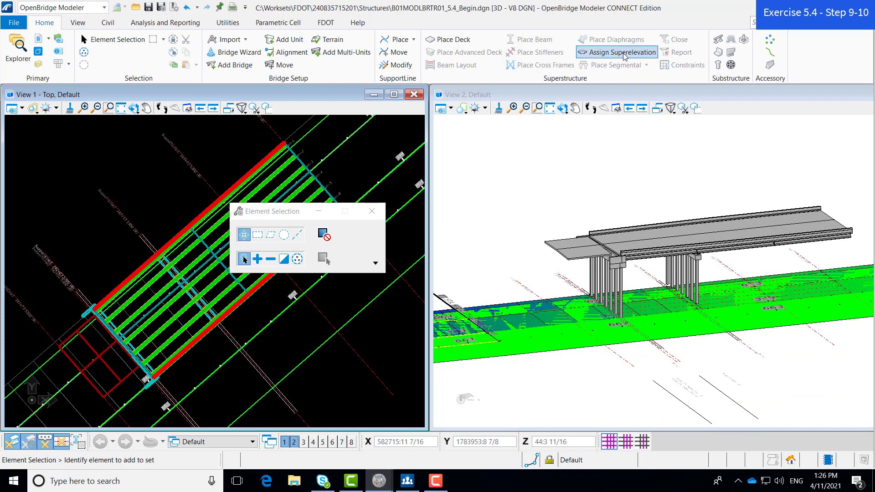
click(620, 53)
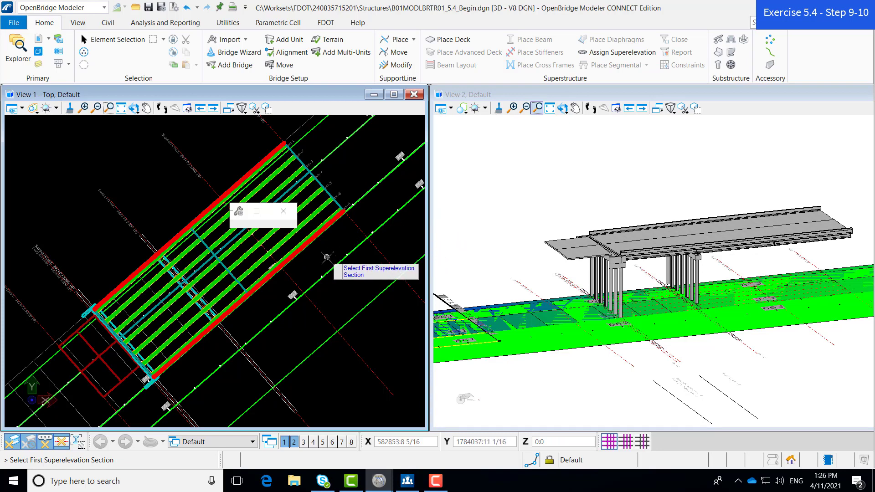
click(565, 338)
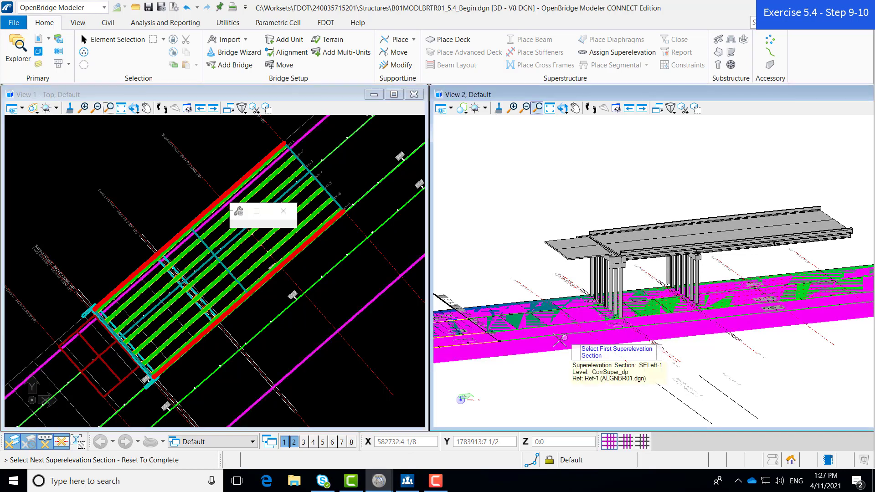
right_click(523, 221)
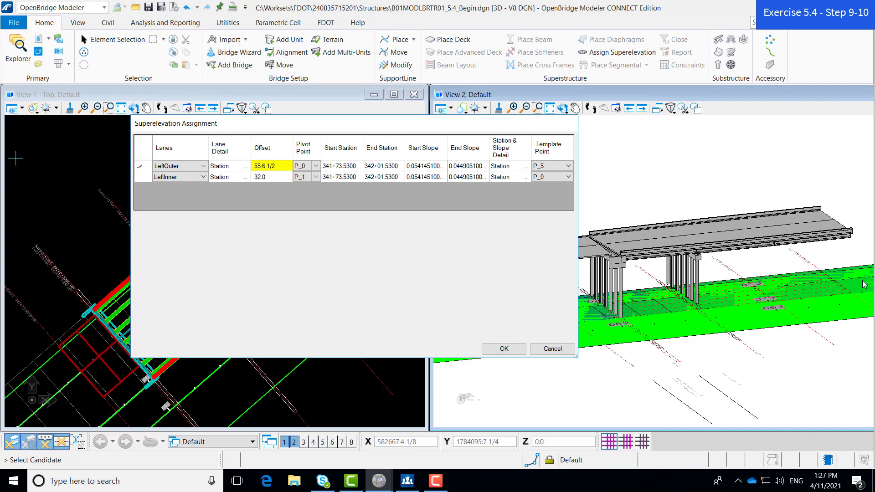
- Set the LeftInner lane's pivot point to P_0 and template point to P_1, and accept the superelevation assignment despite the offset mismatch
click(568, 176)
click(315, 177)
click(568, 176)
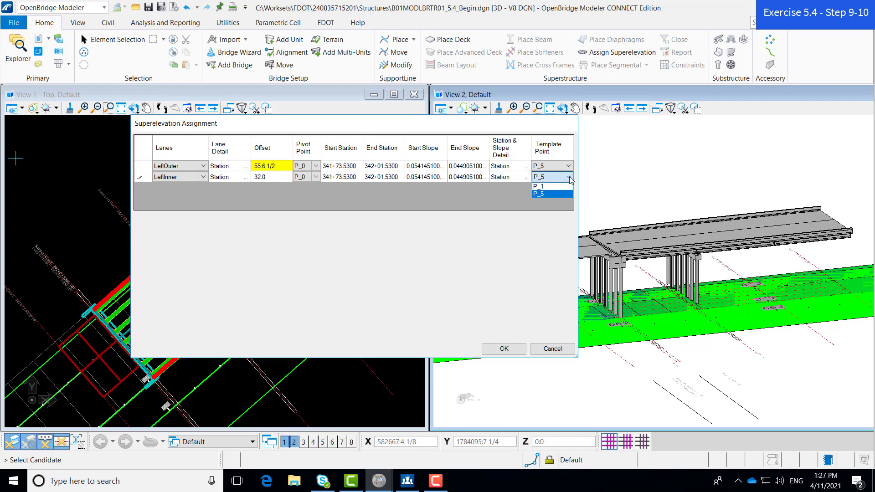
click(567, 186)
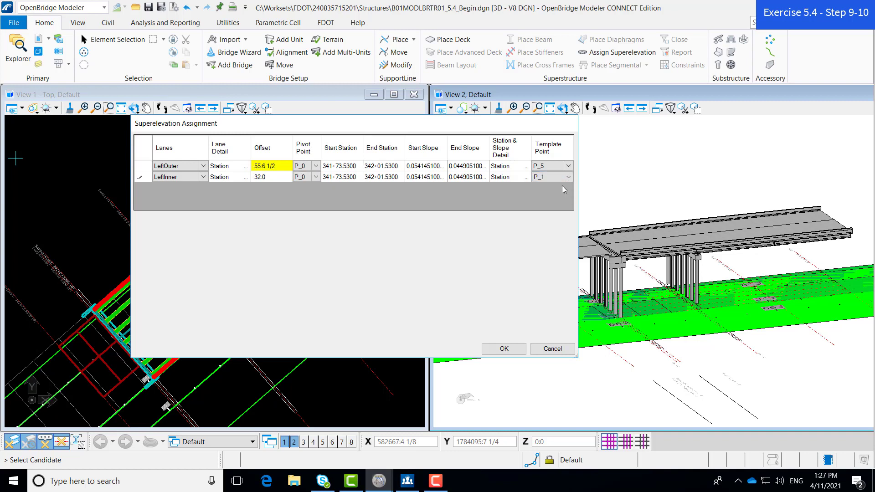
click(496, 353)
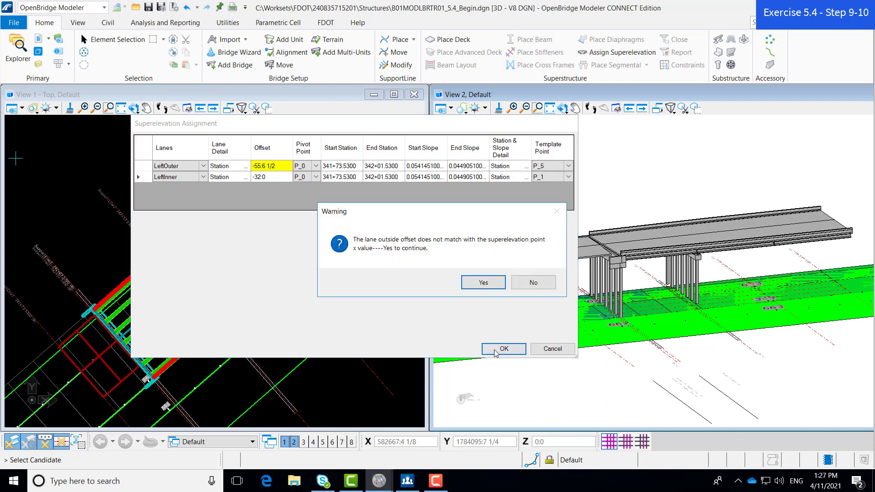
click(476, 283)
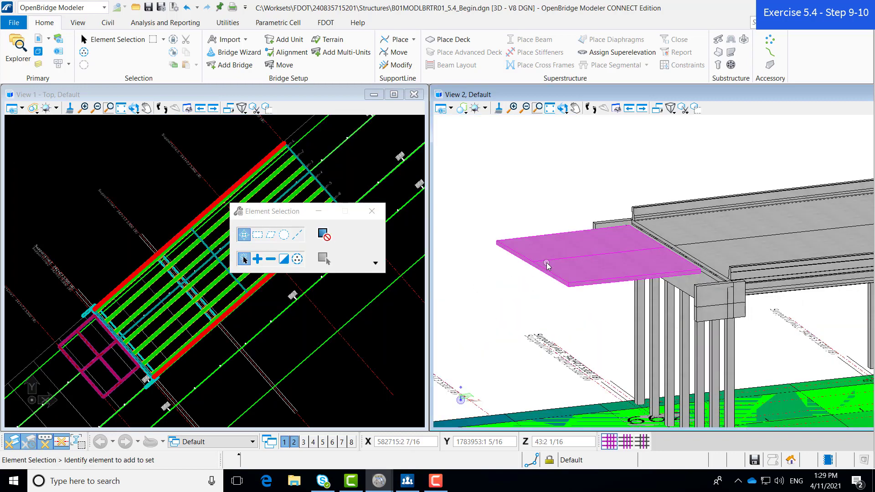
- Open the approach slab deck's template variations, activate the Thickness variable and add a section starting at SupportLine1
click(547, 264)
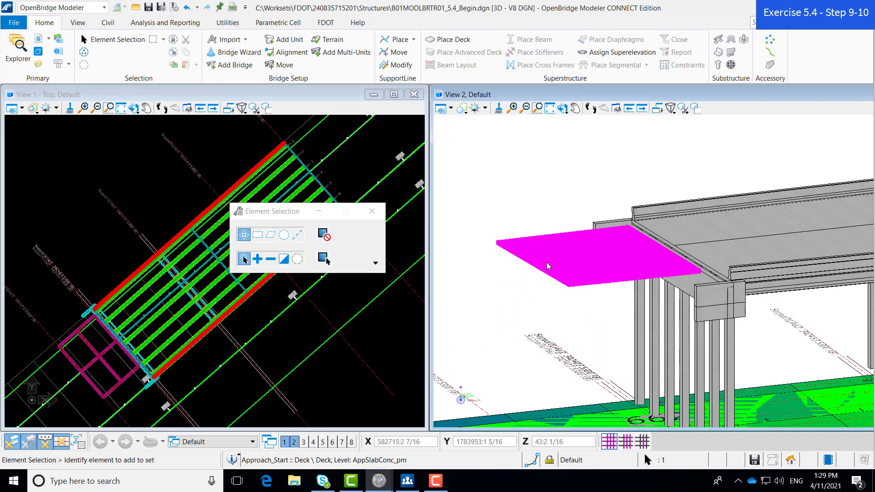
click(501, 265)
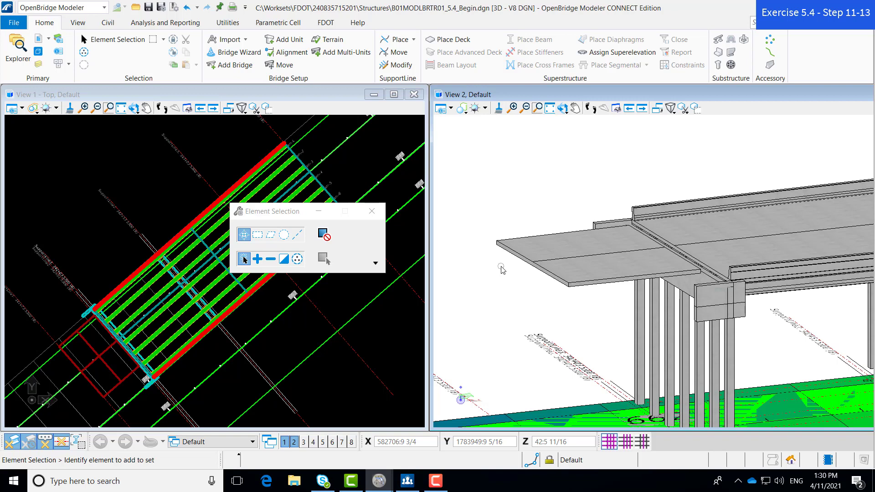
click(558, 256)
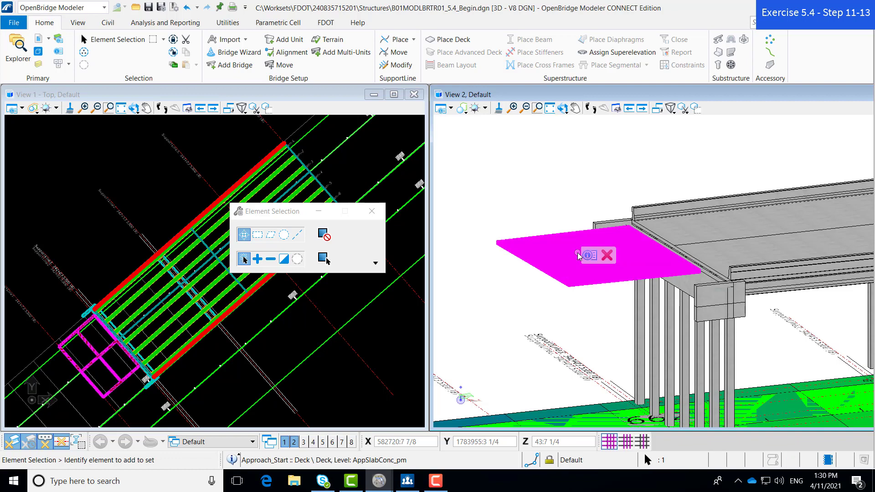
mouse_move(588, 256)
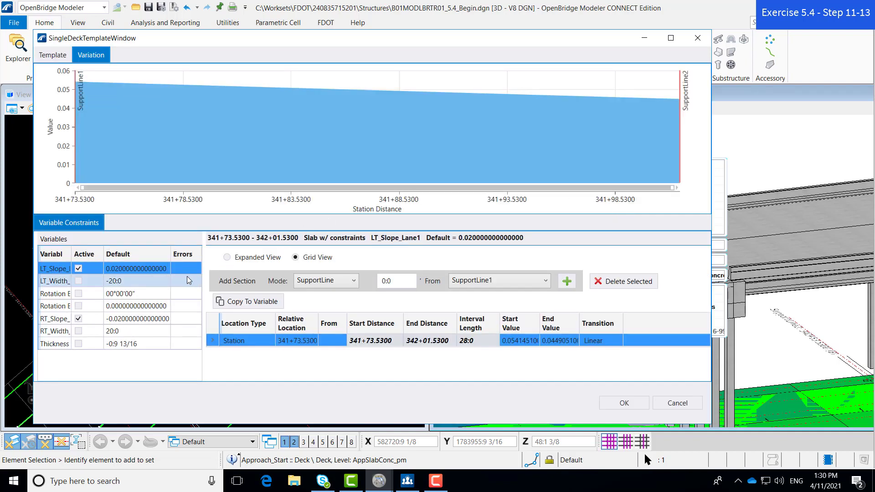
click(59, 348)
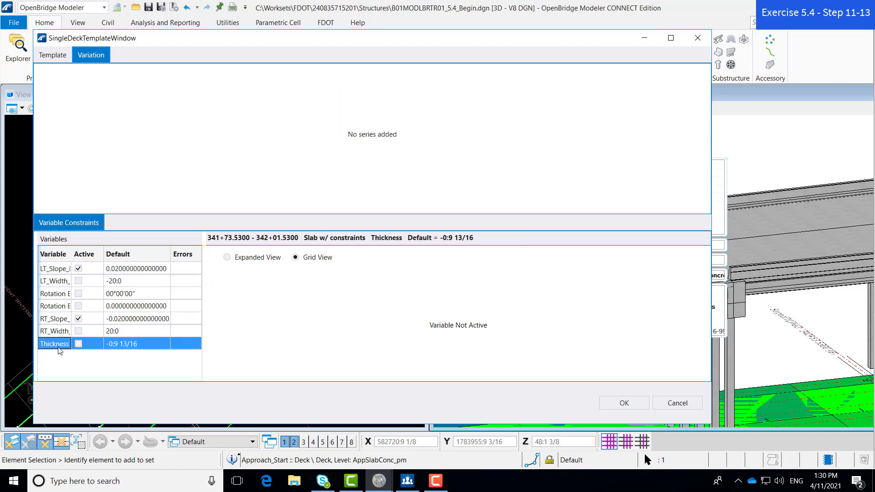
click(79, 344)
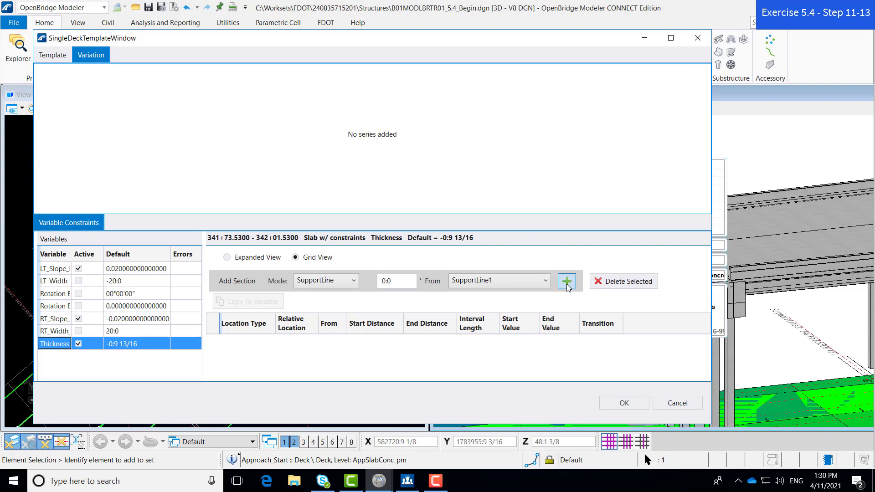
click(567, 281)
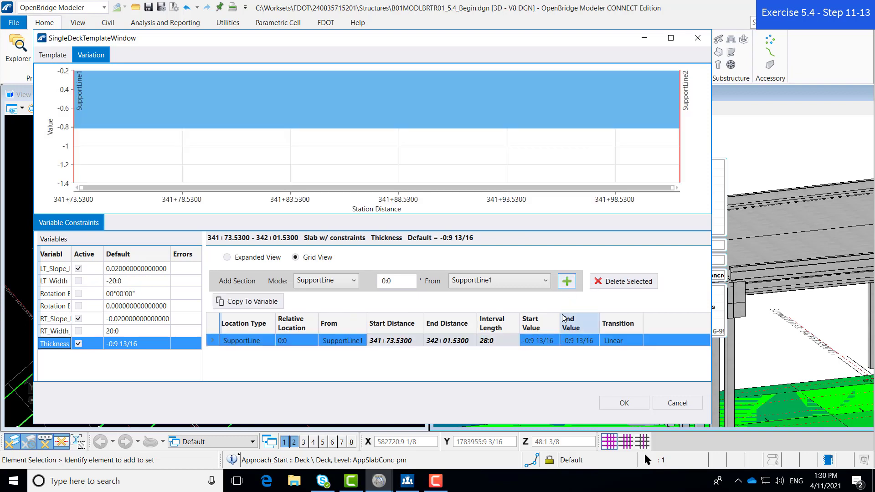
- Set the Thickness section's start and end values to -1:0
click(547, 342)
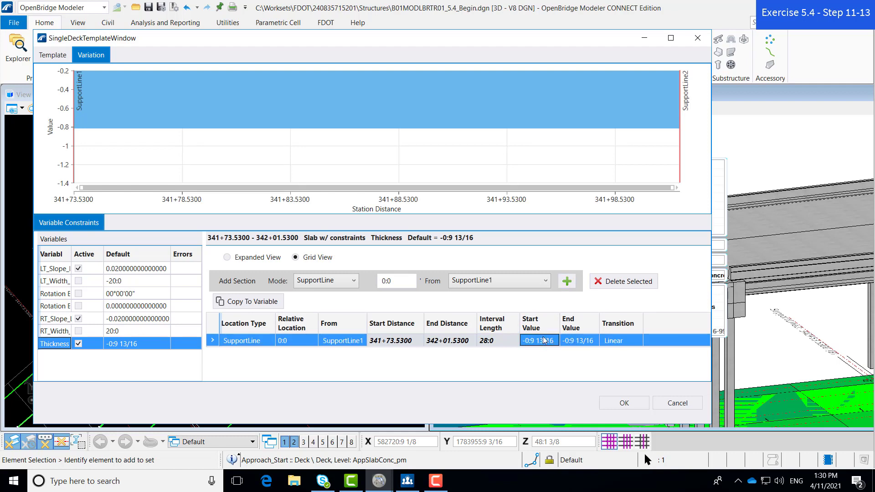
click(549, 340)
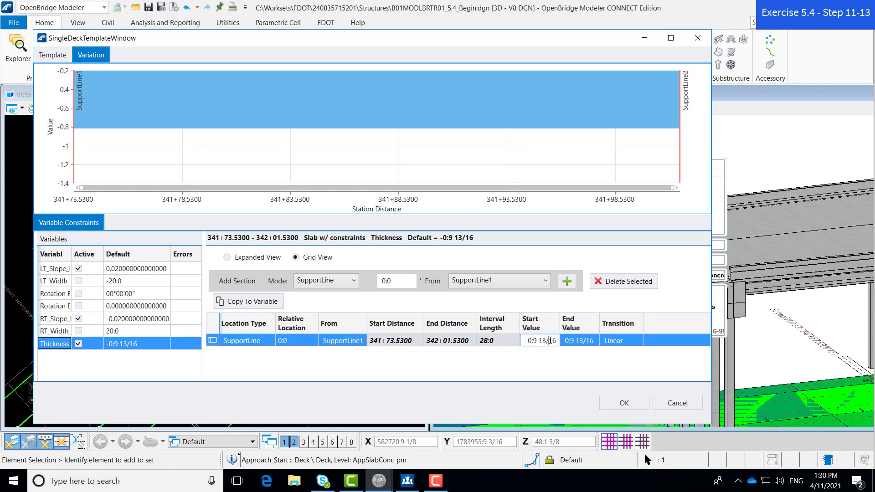
drag(554, 340, 524, 345)
key(BackSpace)
text(-1)
key(Tab)
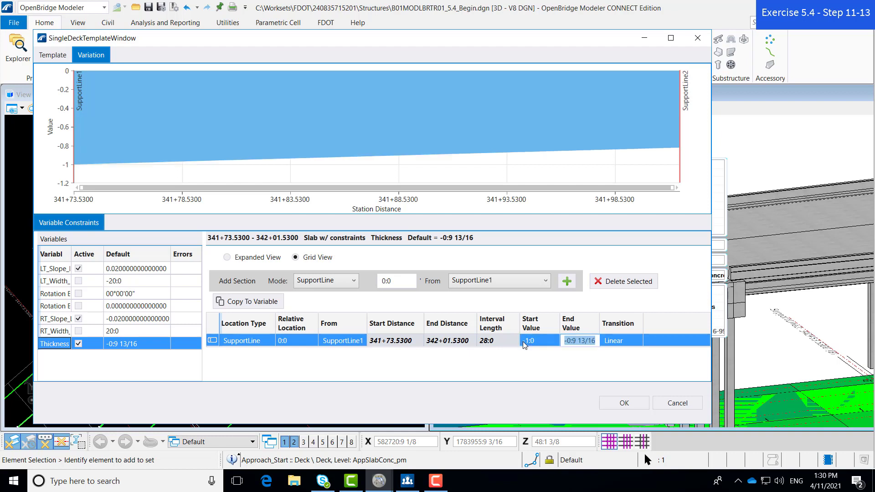
text(-1)
key(Tab)
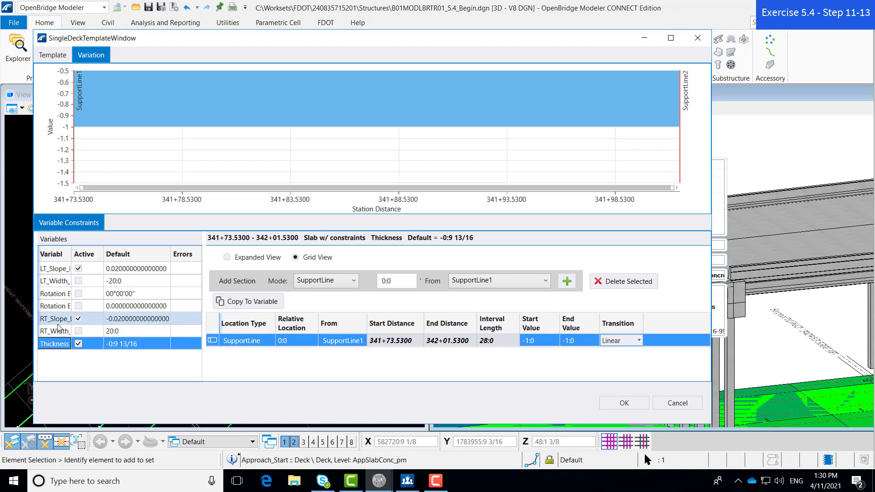
- Activate LT_Width_Lane1, add a section from SupportLine1 and set its start and end values to -23:6 1/2
click(61, 285)
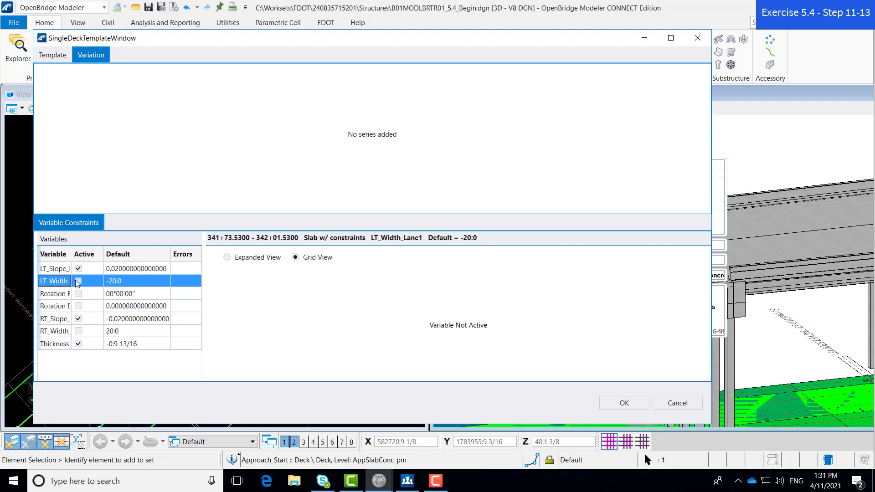
click(78, 281)
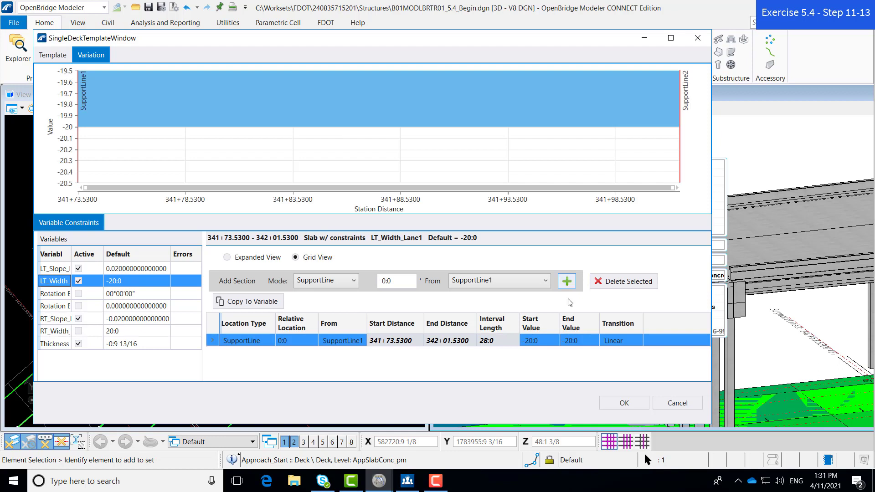
click(544, 341)
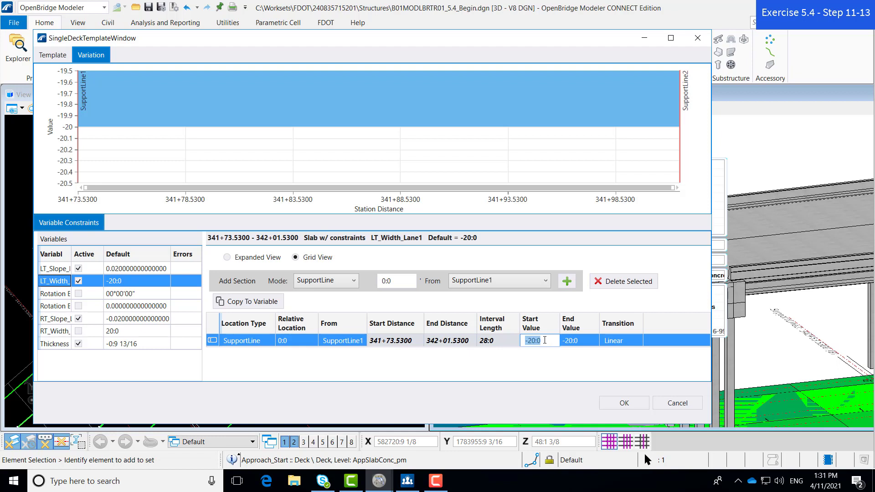
text(23:6 1/2)
key(Tab)
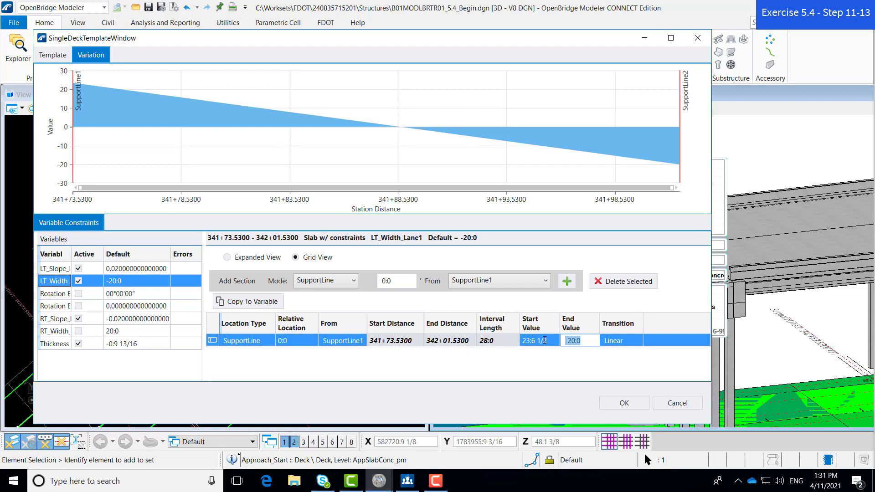
key(BackSpace)
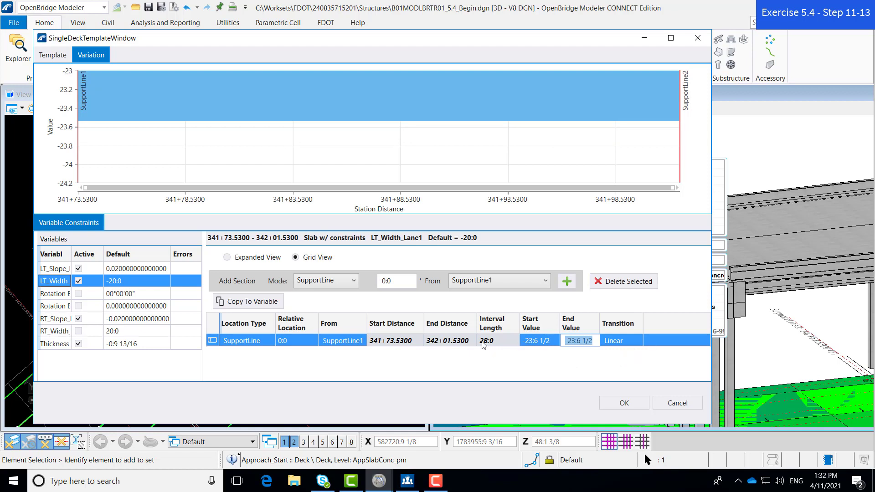
- Activate the RT_Width_Lane1 variable and add a section starting at SupportLine1
click(64, 322)
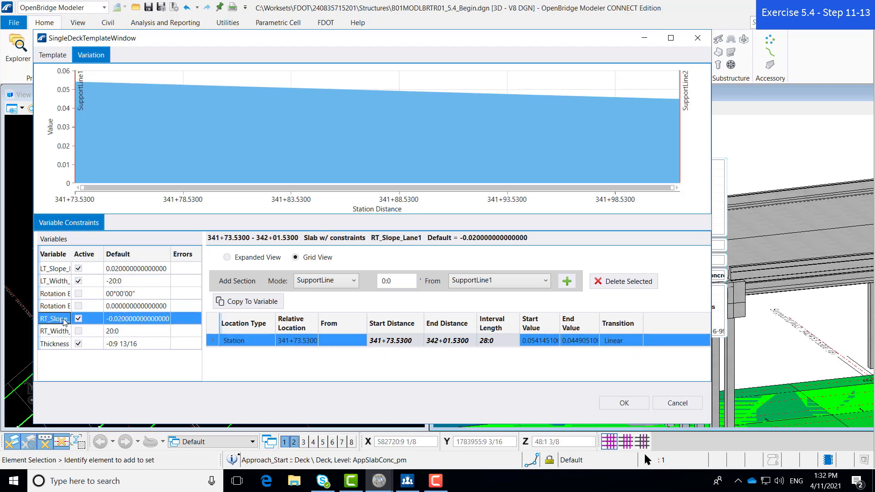
click(63, 331)
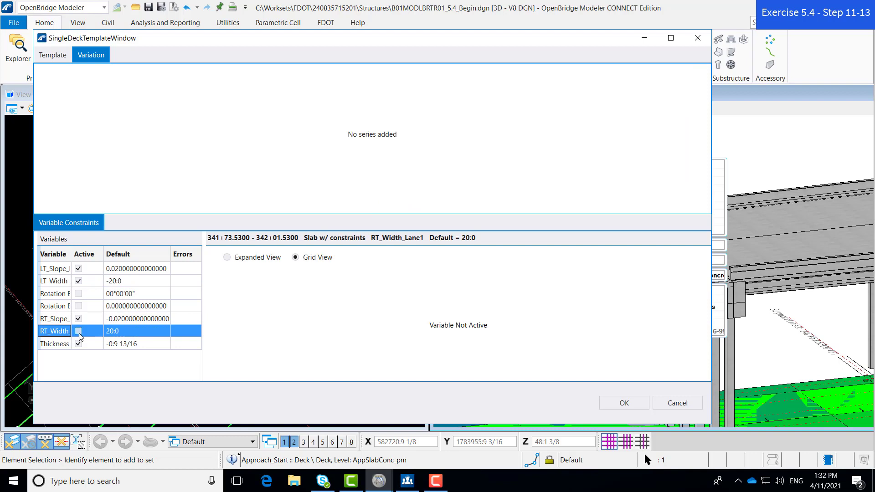
click(79, 332)
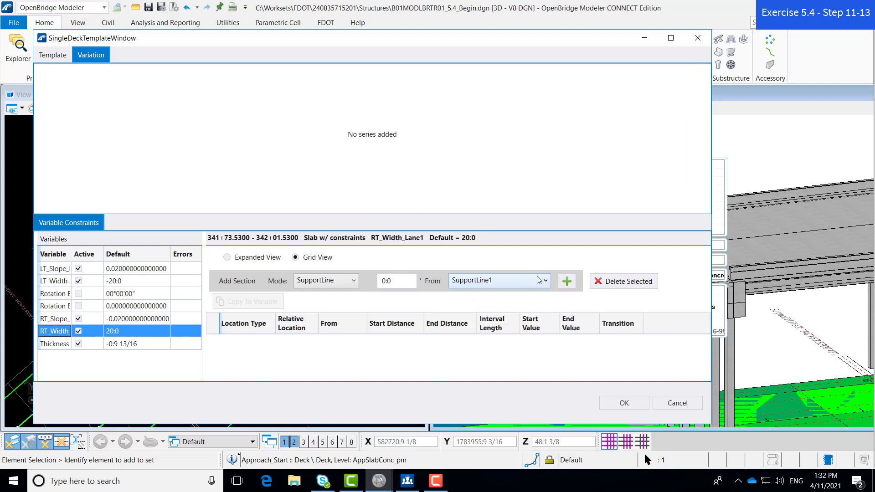
click(567, 281)
- Set the RT_Width_Lane1 section's start and end values to 31.5417 (31:6 1/2)
click(544, 342)
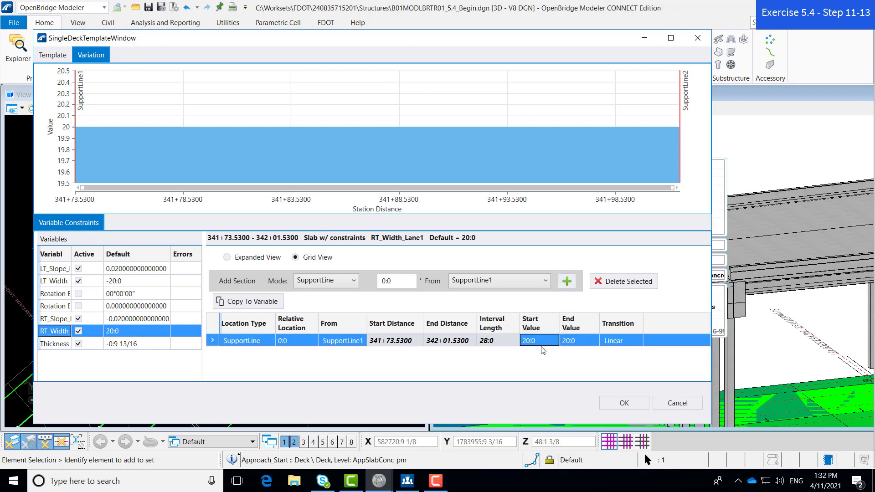
click(544, 343)
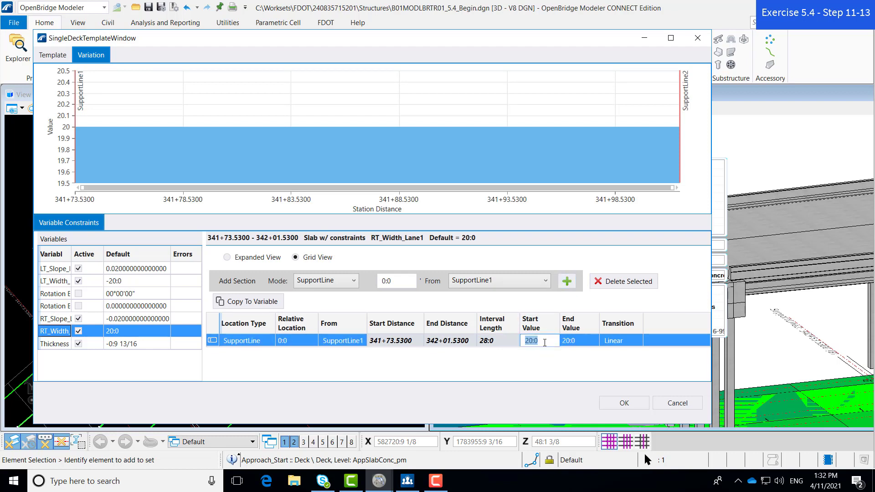
text(31.5417)
key(Tab)
text(31)
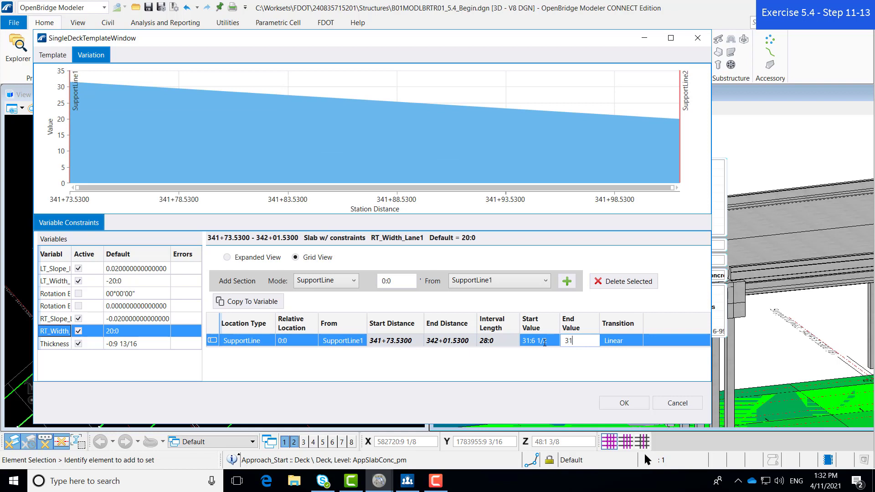
text(.5417)
key(Tab)
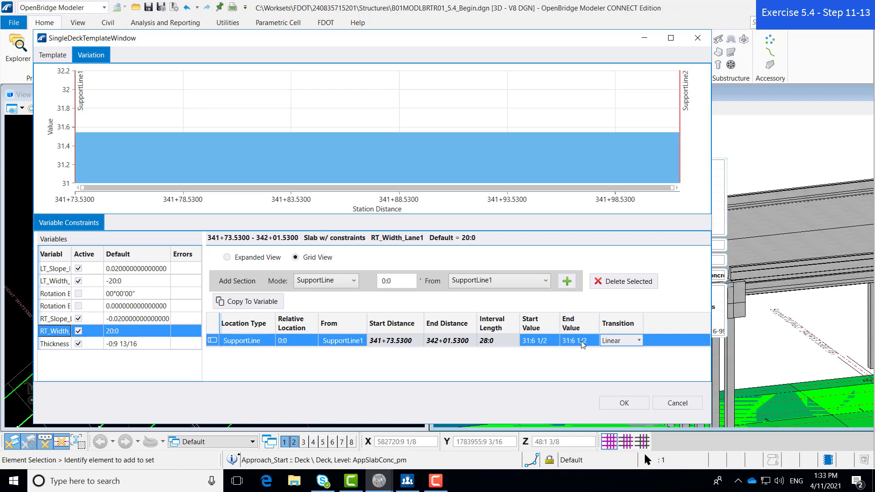
- Review the Thickness, LT_Slope_Lane1 and RT_Slope_Lane1 constraints, accept the template variations and deselect the approach slab deck
click(64, 349)
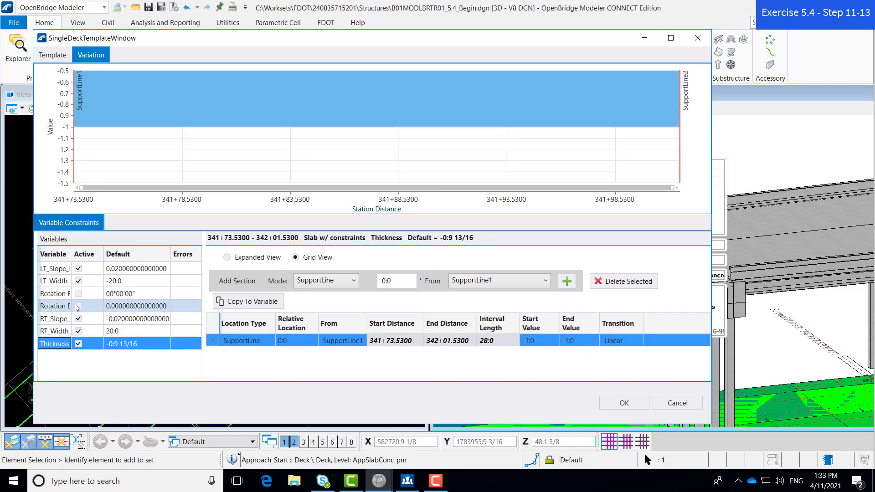
click(58, 273)
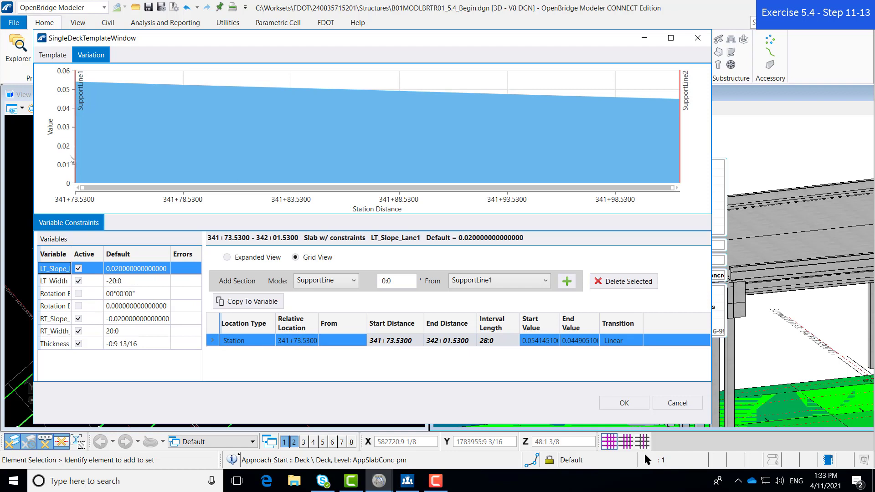
mouse_move(98, 124)
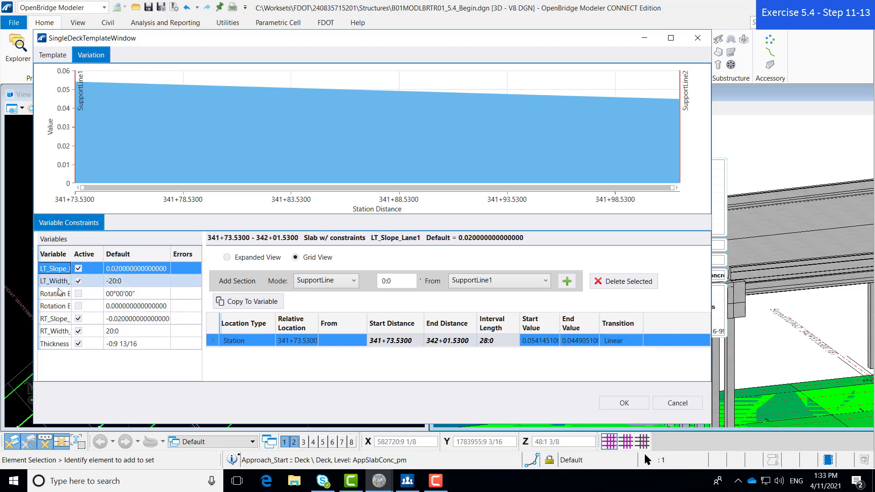
click(58, 319)
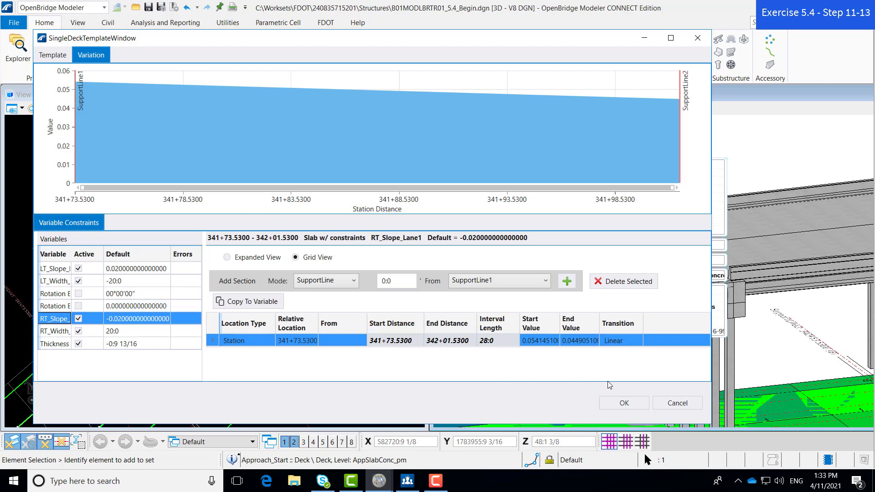
click(625, 403)
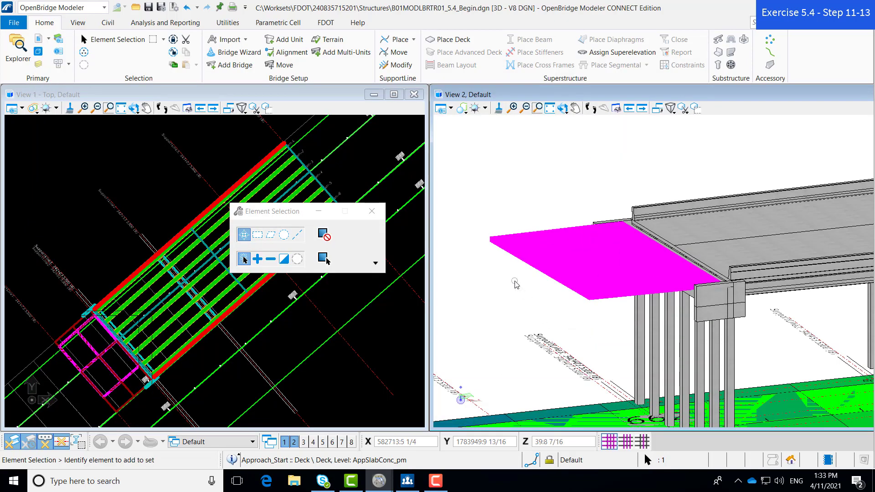
click(512, 318)
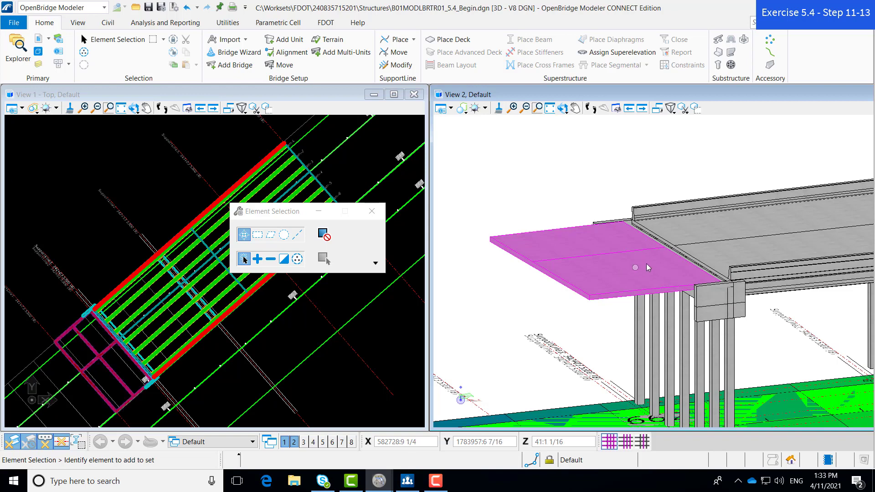
- Start placing another deck with the Slab w/ constraints template and set its vertical offset to 0:0
scroll(683, 262, up, 2)
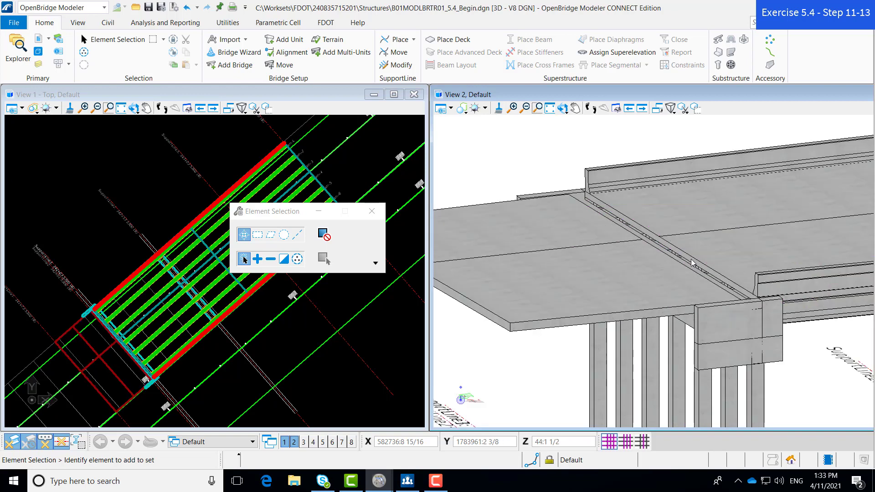
scroll(679, 264, up, 1)
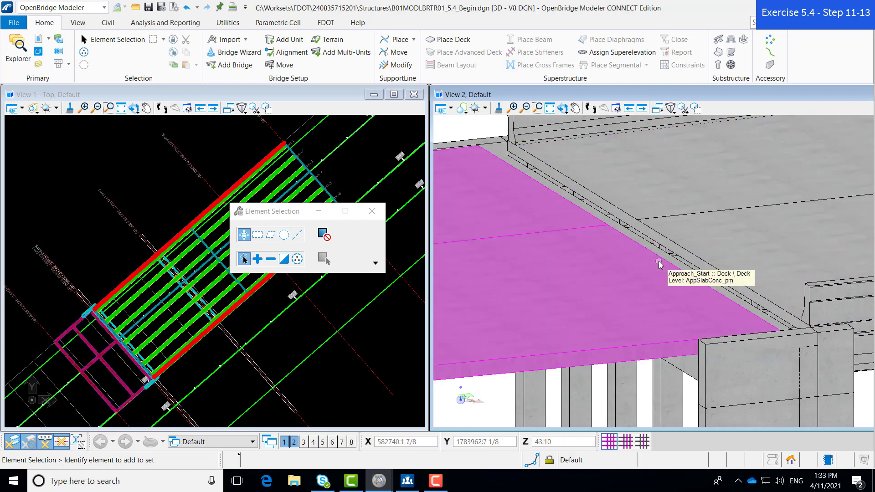
click(460, 39)
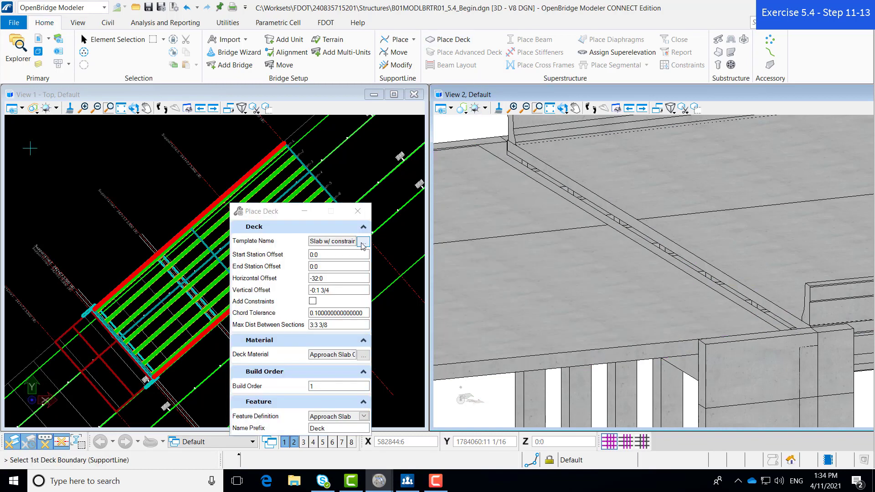
scroll(672, 238, down, 2)
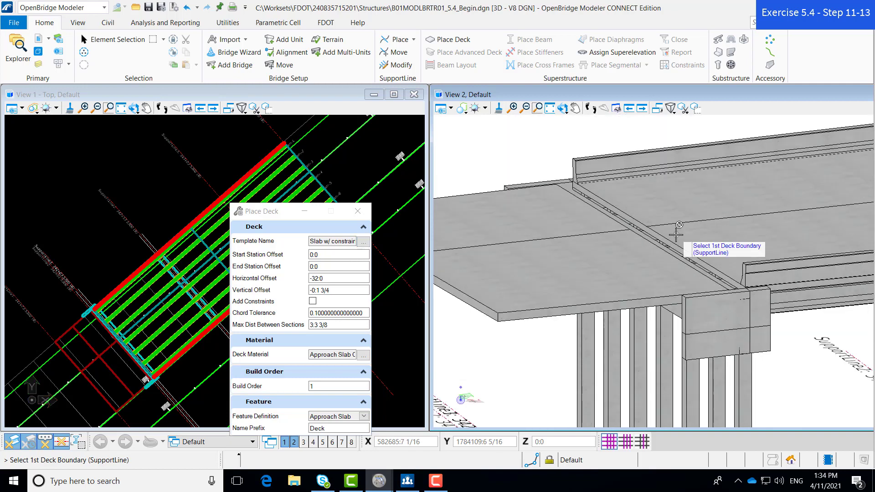
scroll(665, 235, down, 2)
drag(331, 290, 302, 288)
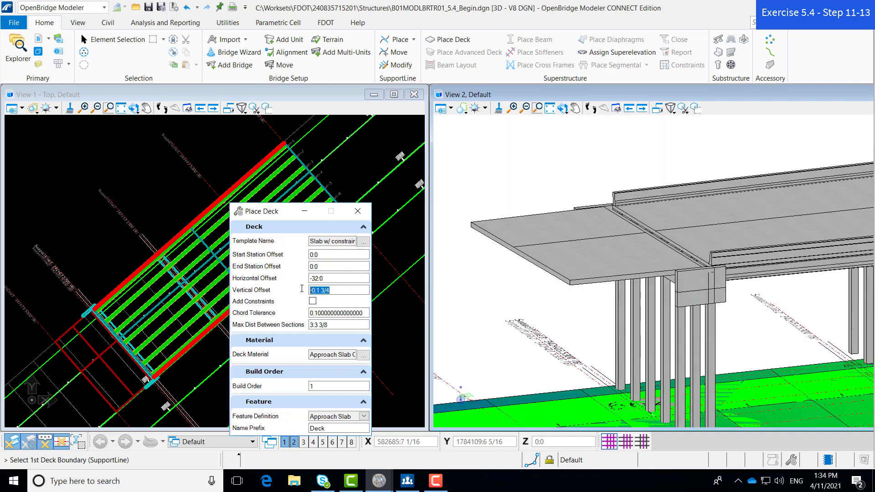
text(0)
key(Tab)
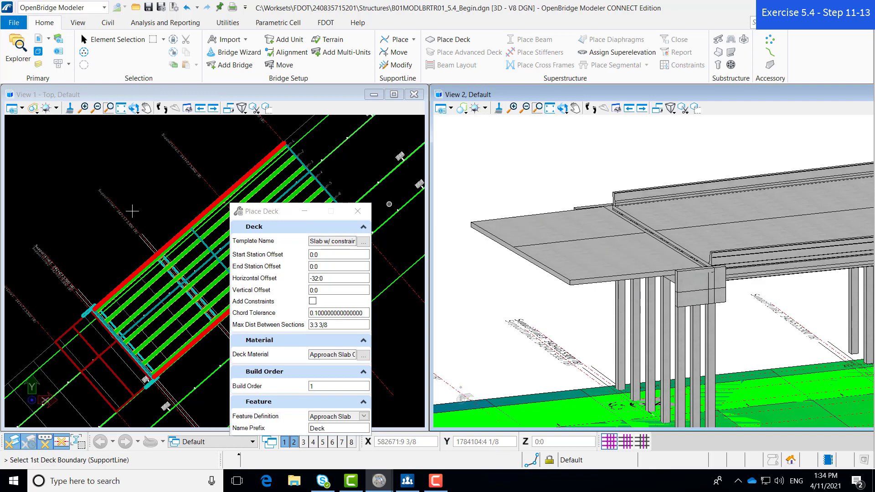
- Place the deck between the support lines at stations 342+01.5300 and 342+03.5300, and end the Place Deck command
scroll(58, 290, up, 5)
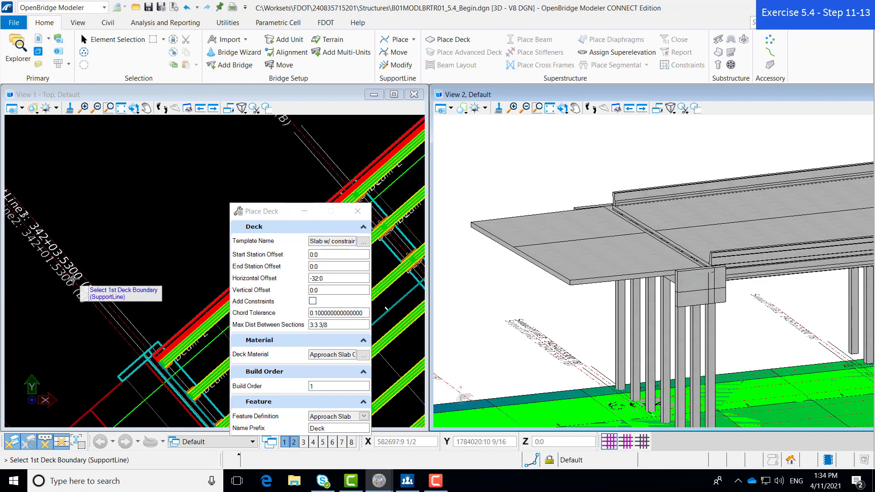
click(115, 326)
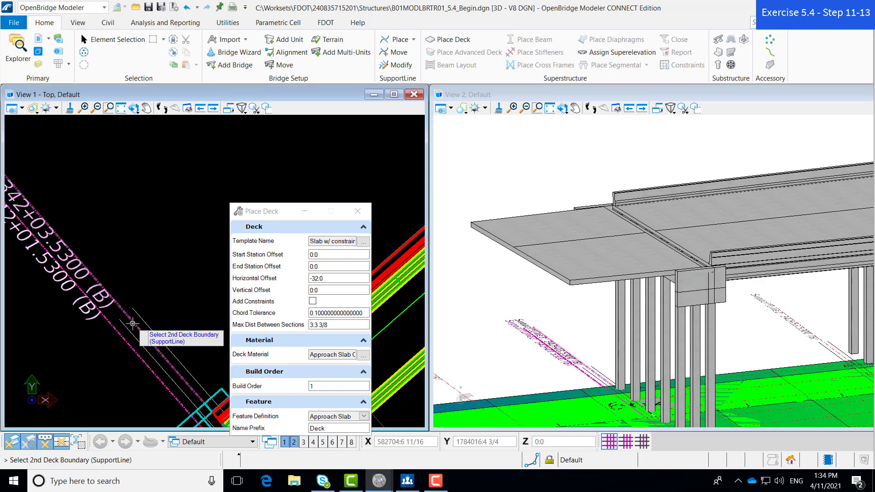
click(133, 323)
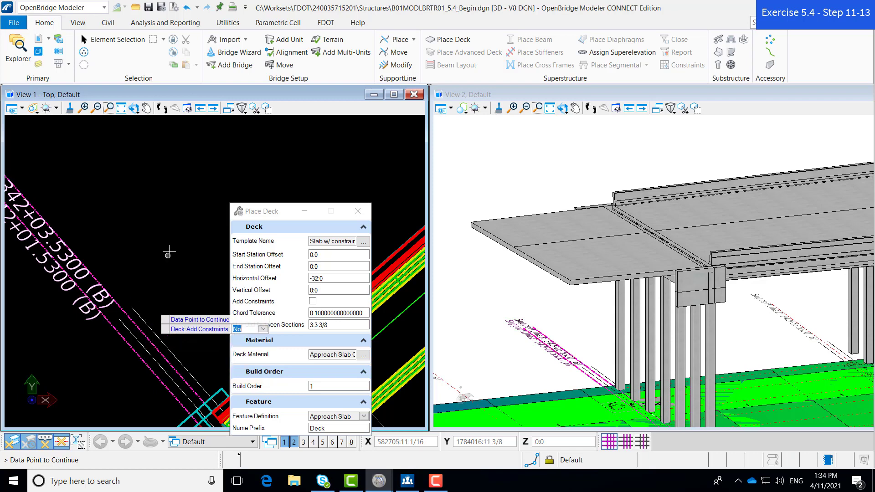
click(171, 226)
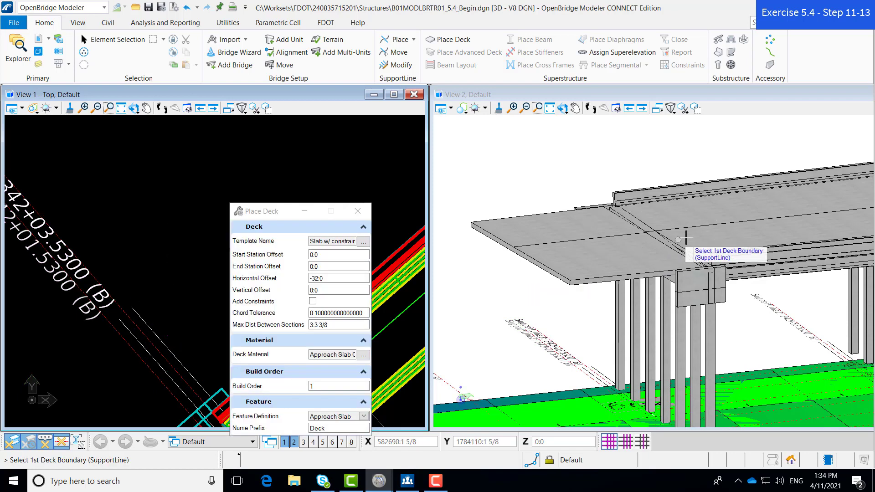
click(358, 211)
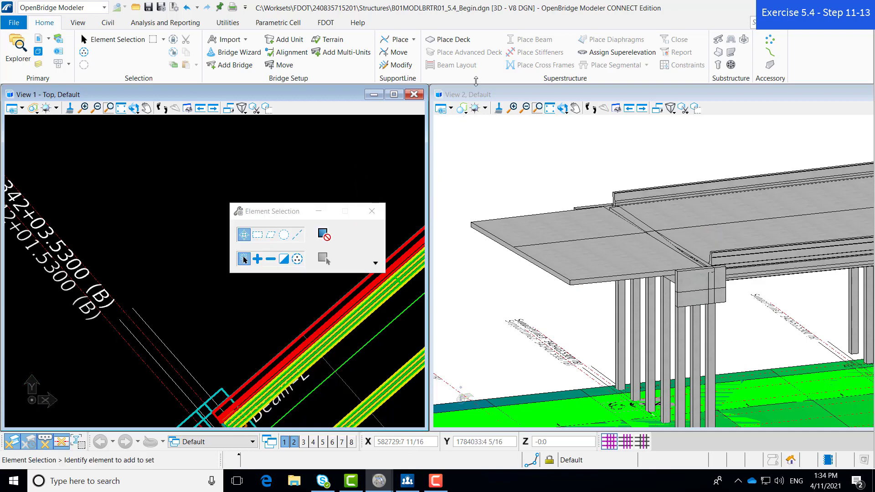
- Start a superelevation assignment, picking the superelevation section below the bridge and the new narrow deck as the candidate
click(587, 55)
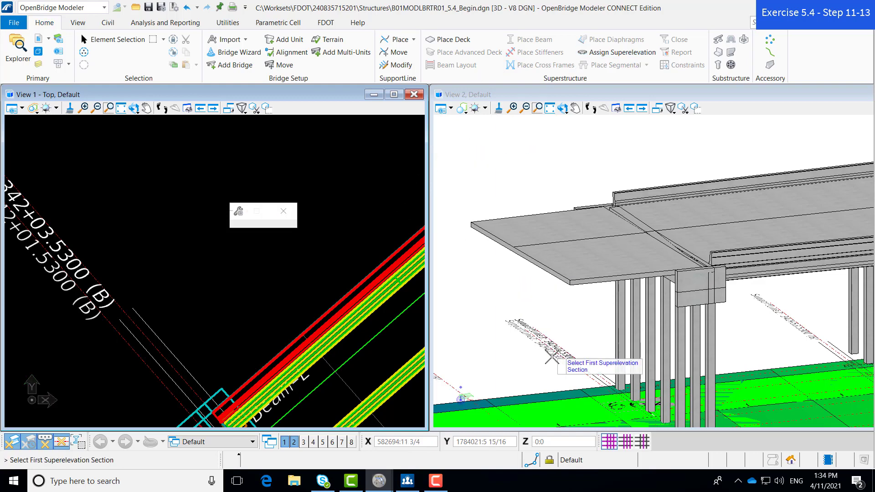
click(554, 405)
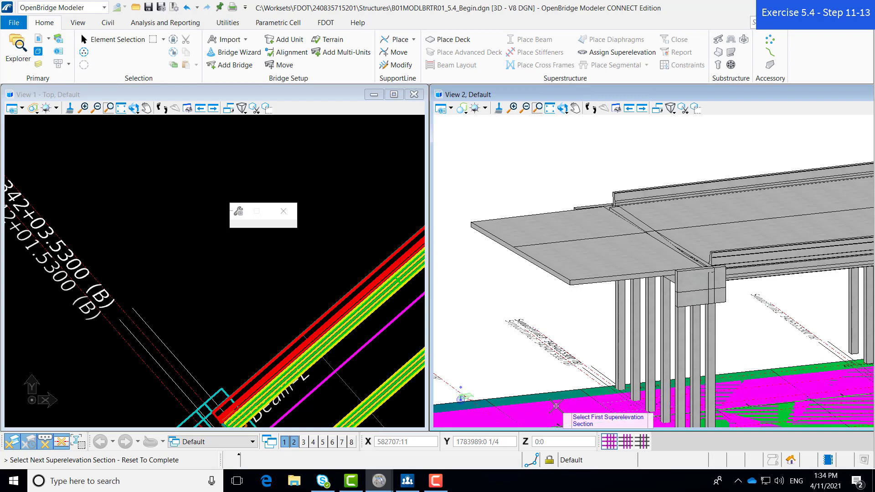
right_click(562, 299)
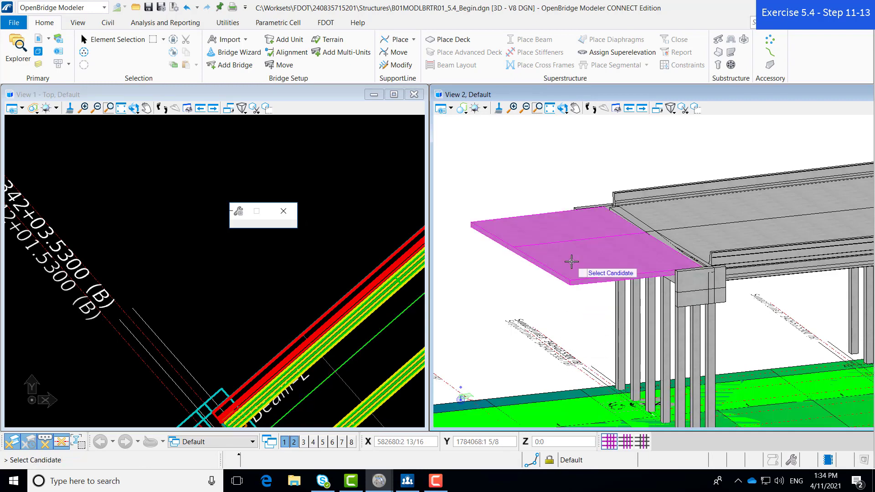
click(649, 228)
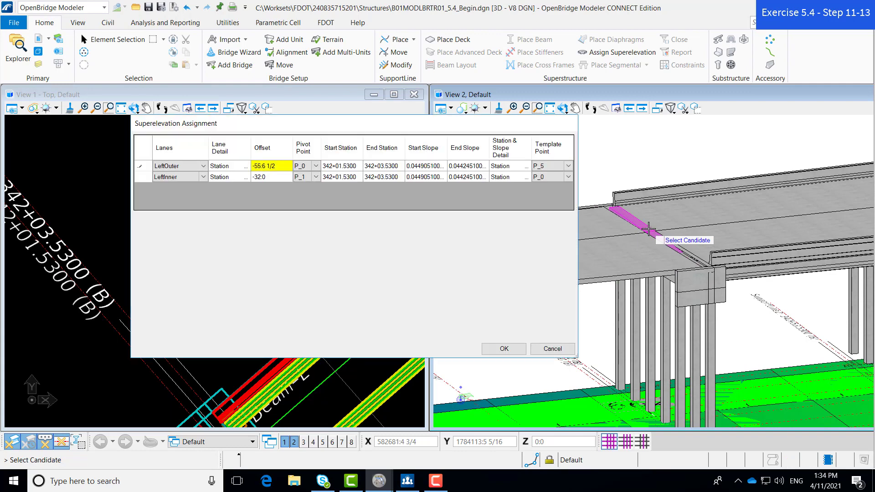
- Set the LeftInner lane's pivot point to P_0 and template point to P_1 for the narrow deck, and accept the superelevation assignment
click(567, 177)
click(542, 194)
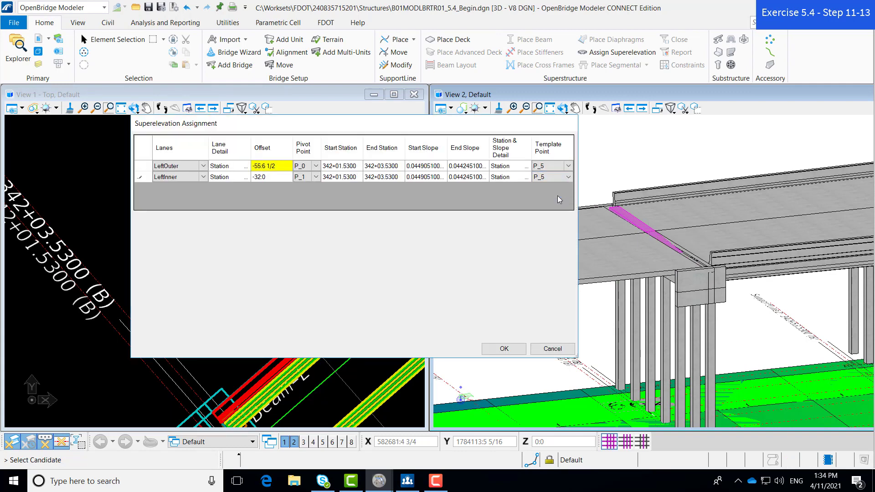
click(316, 178)
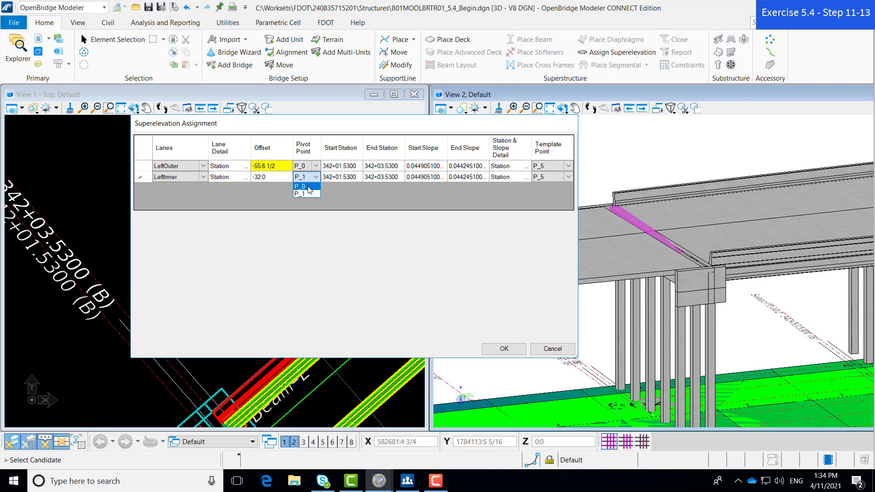
click(300, 186)
click(568, 177)
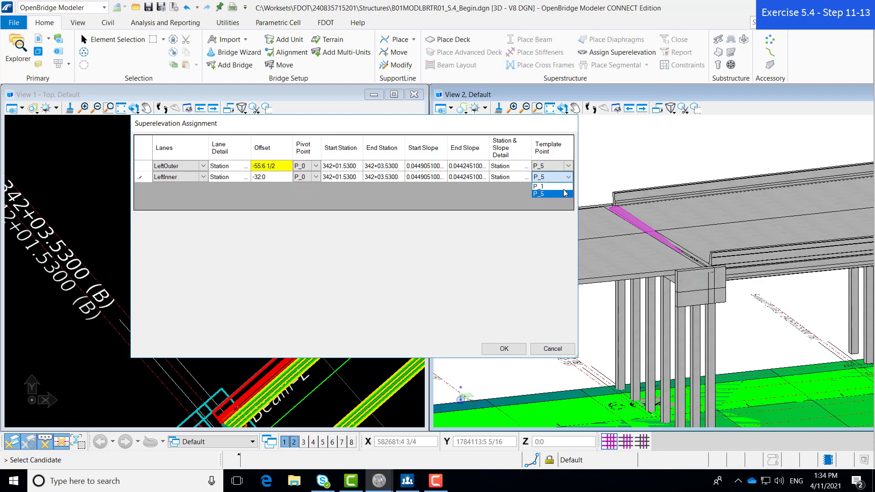
click(549, 189)
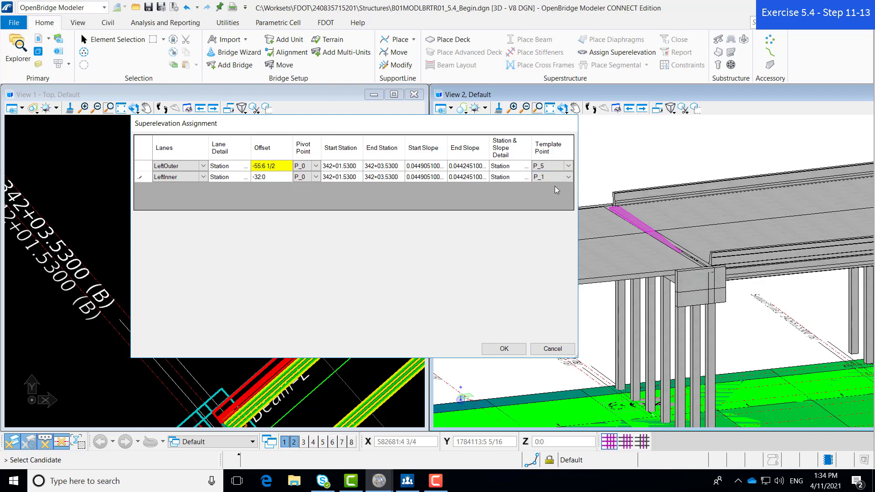
click(504, 352)
click(485, 283)
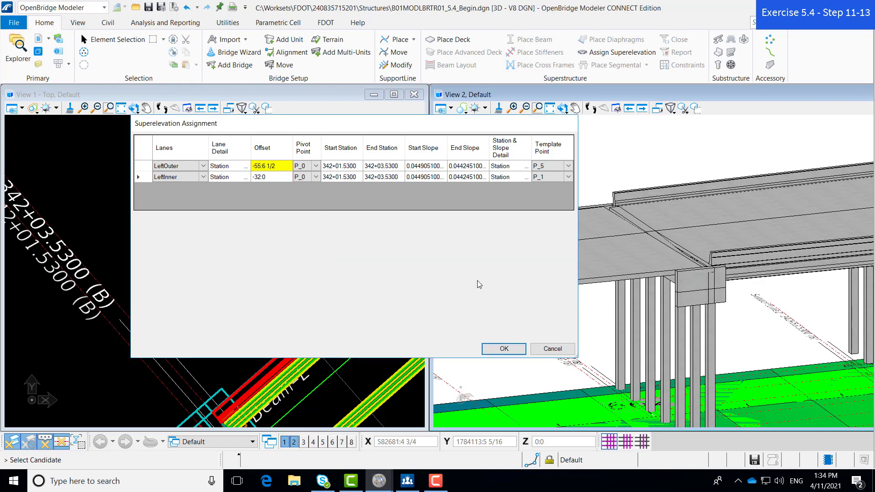
- Open the narrow deck's variable constraints, activate the Thickness variable and add a section to it at offset 0:0 from SupportLine2
click(652, 235)
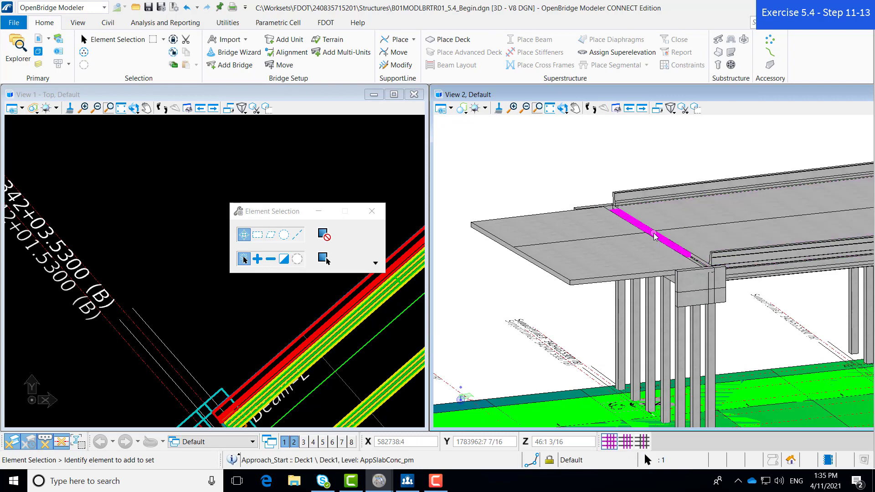
mouse_move(667, 235)
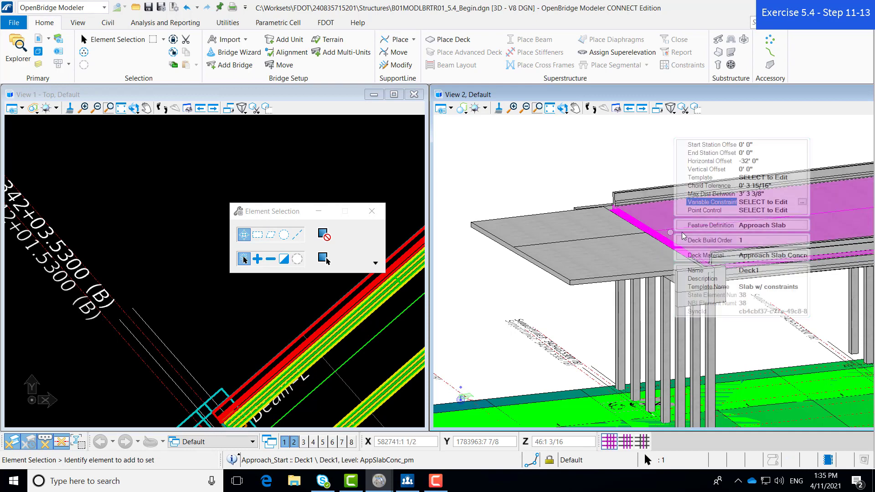
click(801, 202)
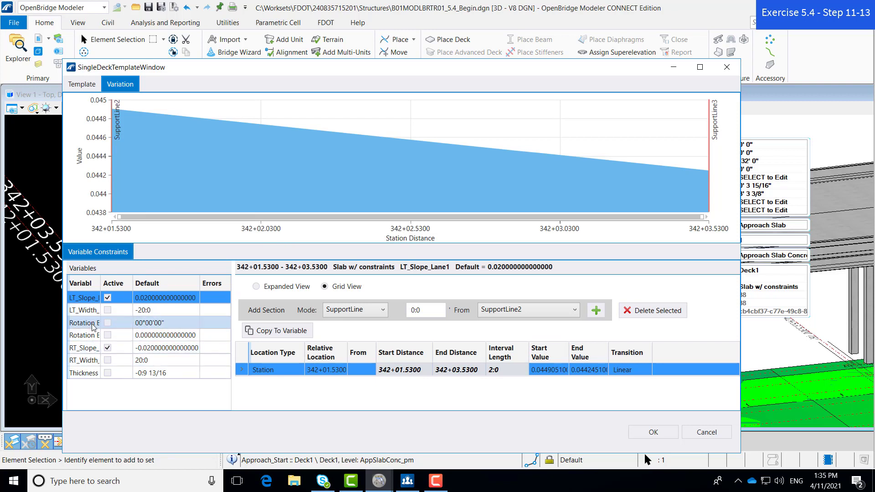
click(91, 373)
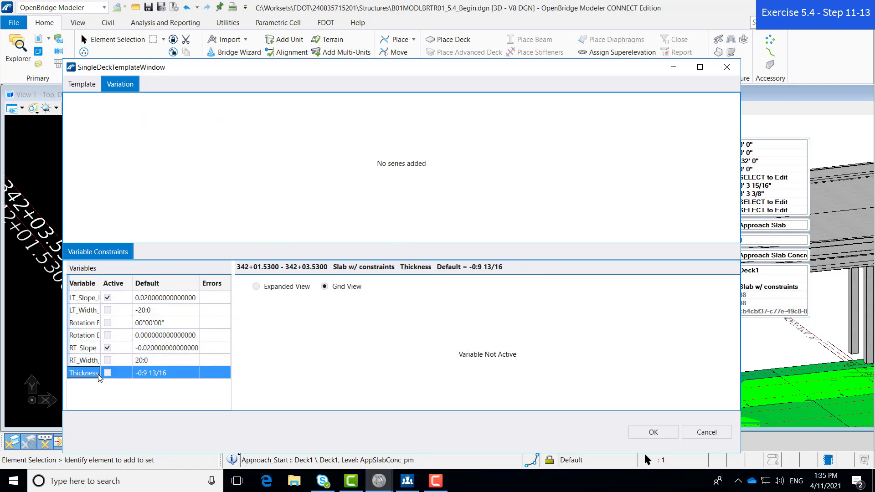
click(108, 373)
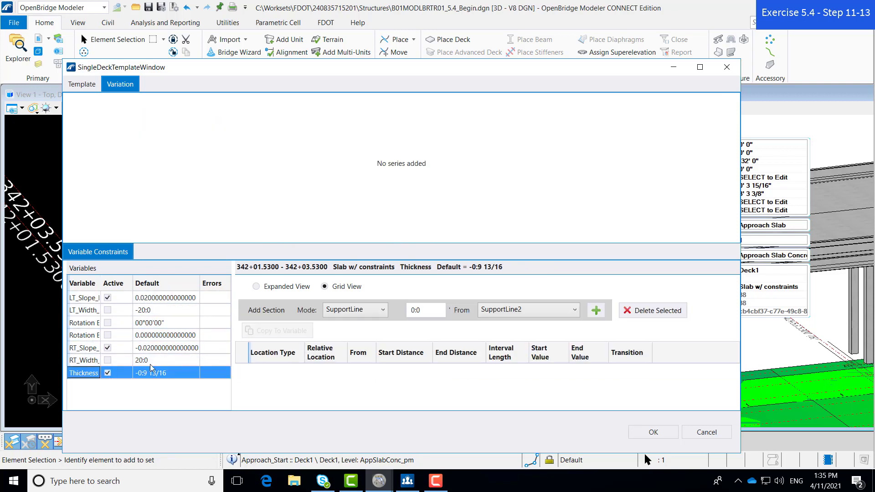
click(596, 310)
- Set both the start value and the end value of the narrow deck's Thickness section to -1.1458
click(576, 369)
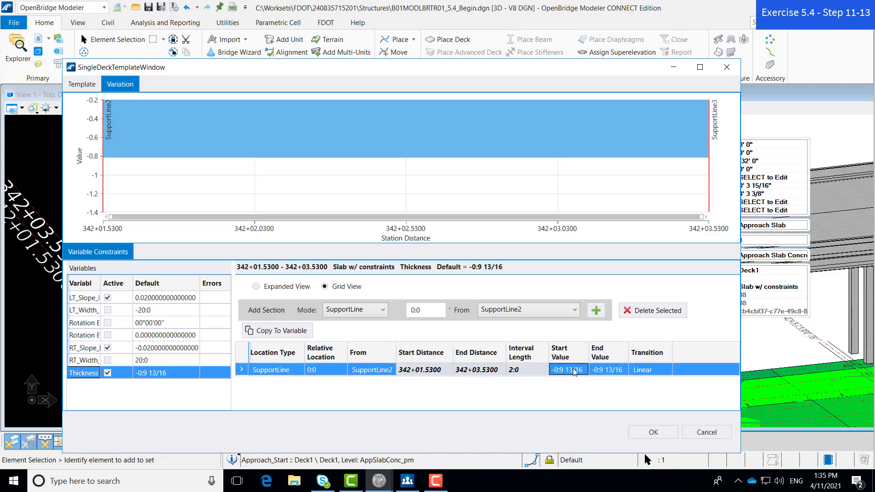
click(583, 369)
drag(584, 370, 547, 372)
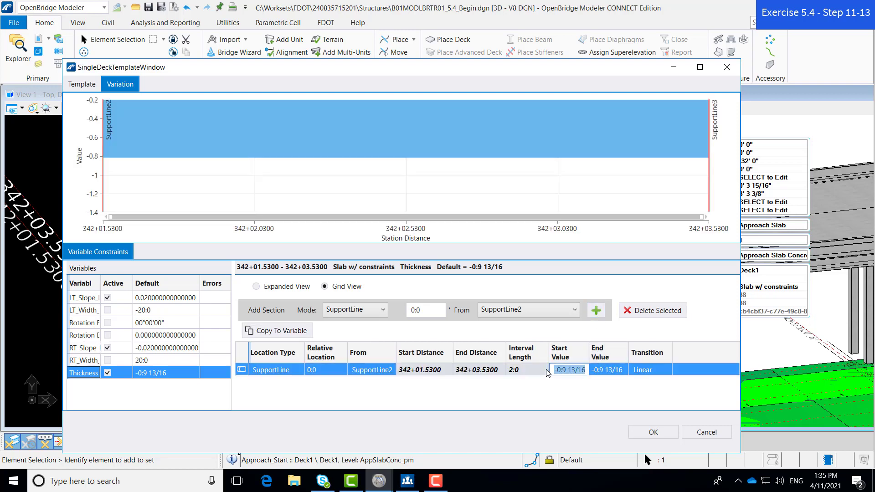
text(-)
text(1.1458)
key(Tab)
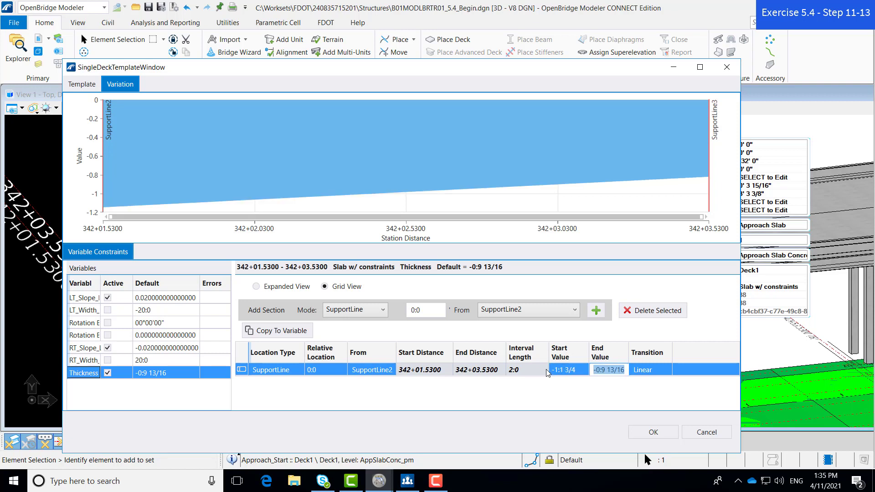
text(-1.1458)
key(Tab)
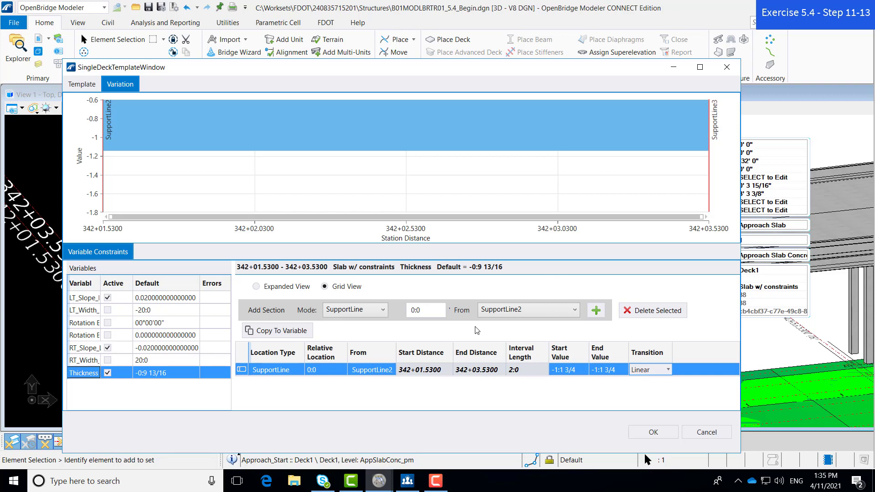
- Activate LT_Width_Lane1 and add a section from SupportLine2 with start and end values of -23.5417
click(87, 313)
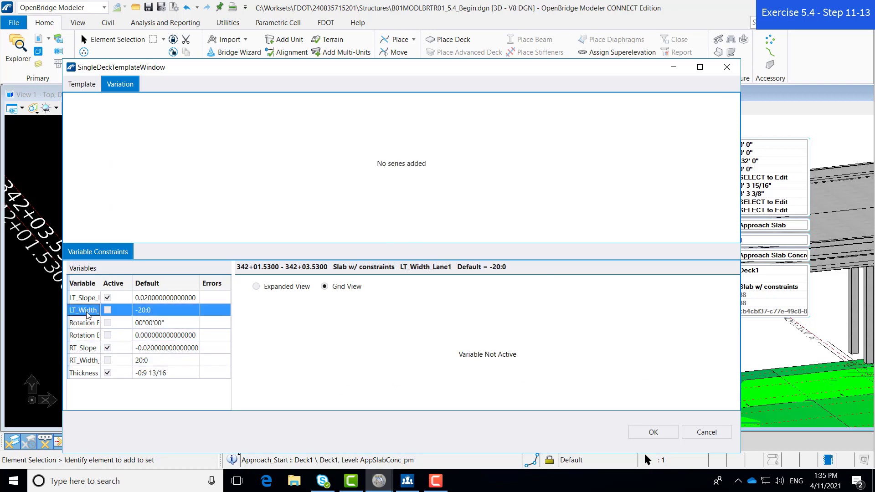
click(107, 311)
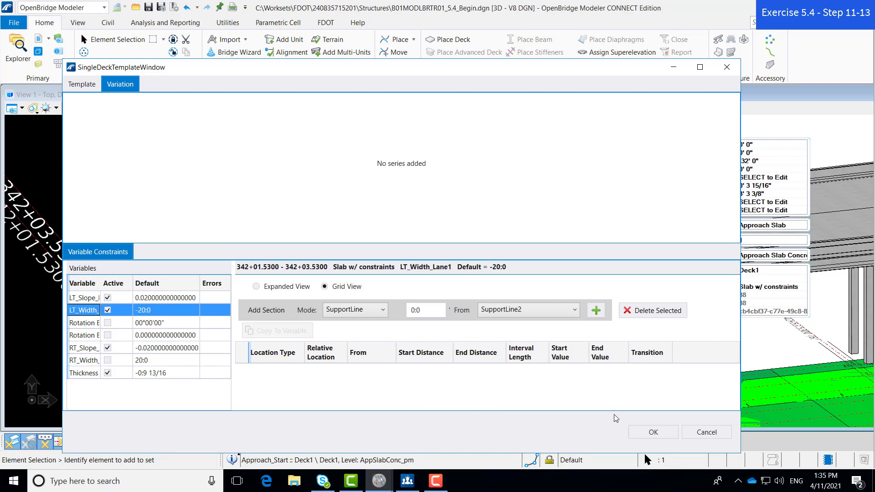
click(597, 310)
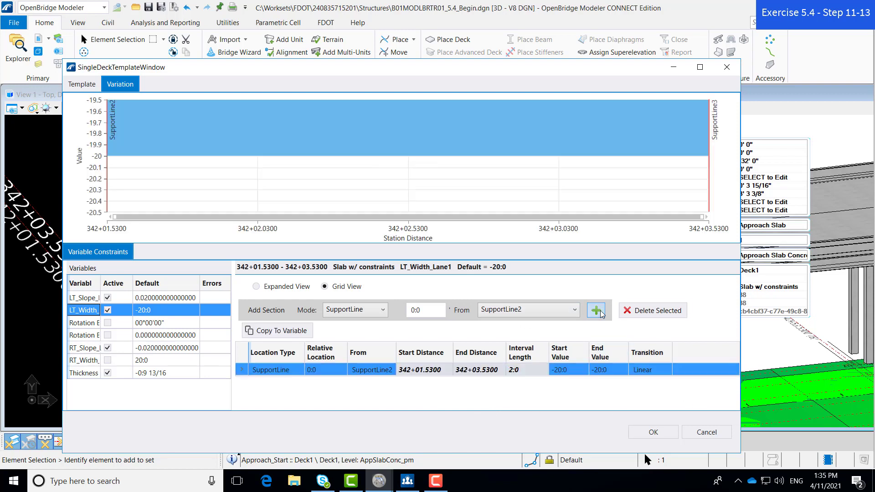
click(565, 370)
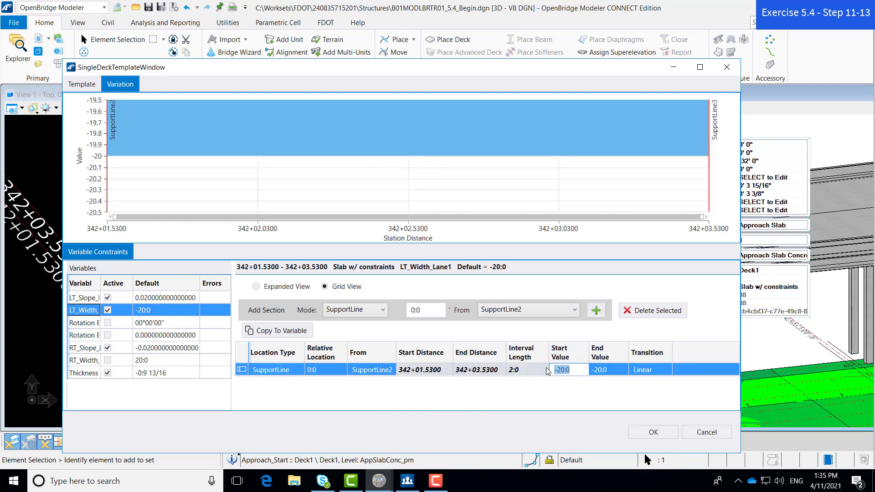
text(-23.5417)
key(Tab)
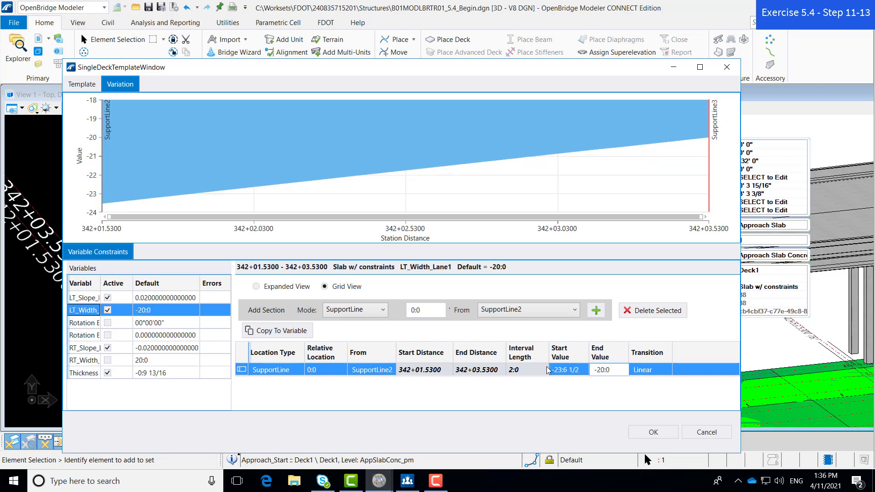
text(-23.5417)
key(Tab)
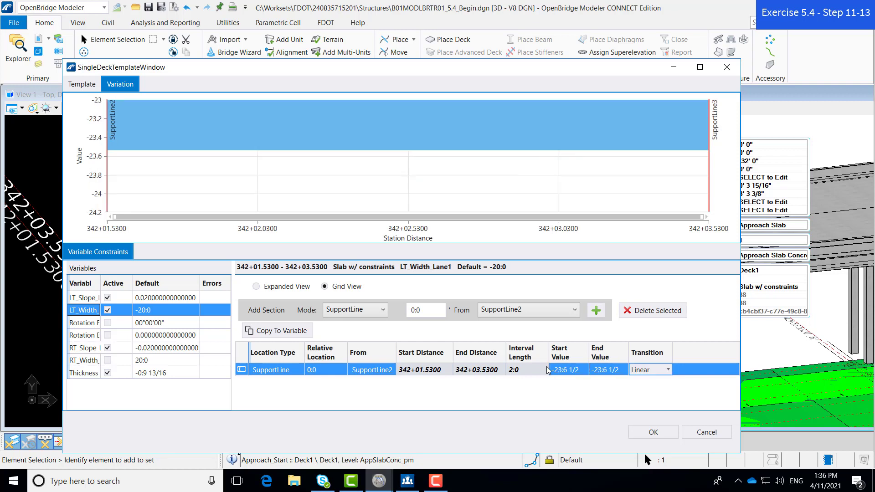
- Activate RT_Width_Lane1, add a section from SupportLine2 with start and end values of 31.5417, and accept the narrow deck's constraints
click(83, 362)
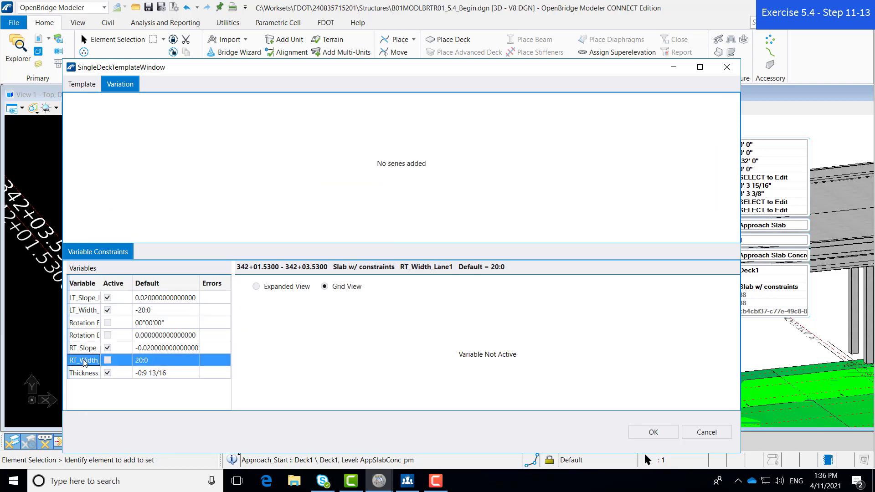
click(108, 361)
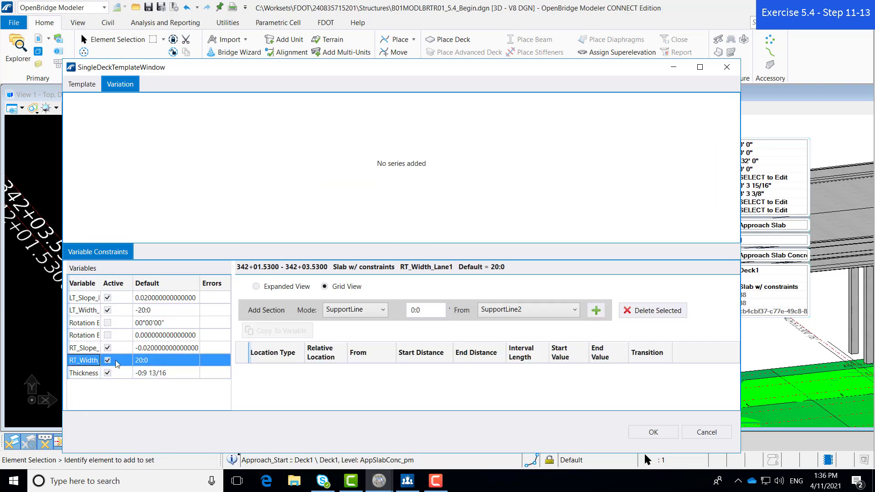
click(596, 311)
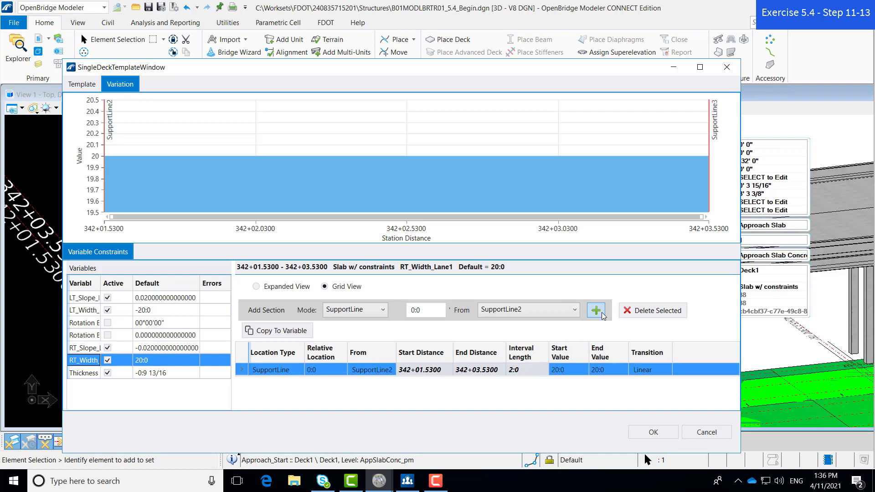
click(570, 370)
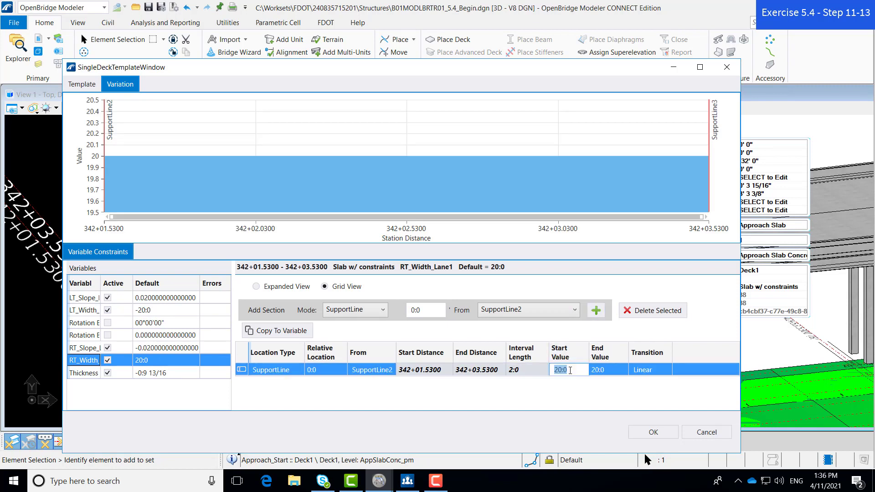
text(31.5417)
key(Tab)
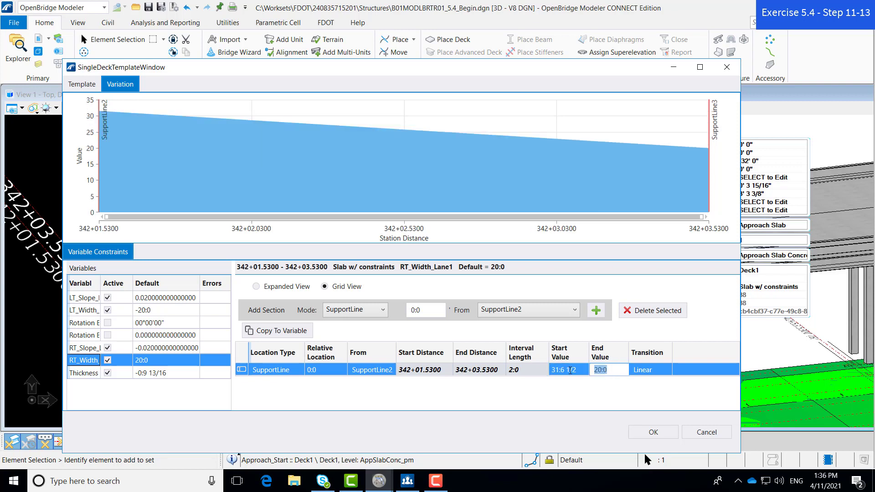
text(31.5417)
key(Tab)
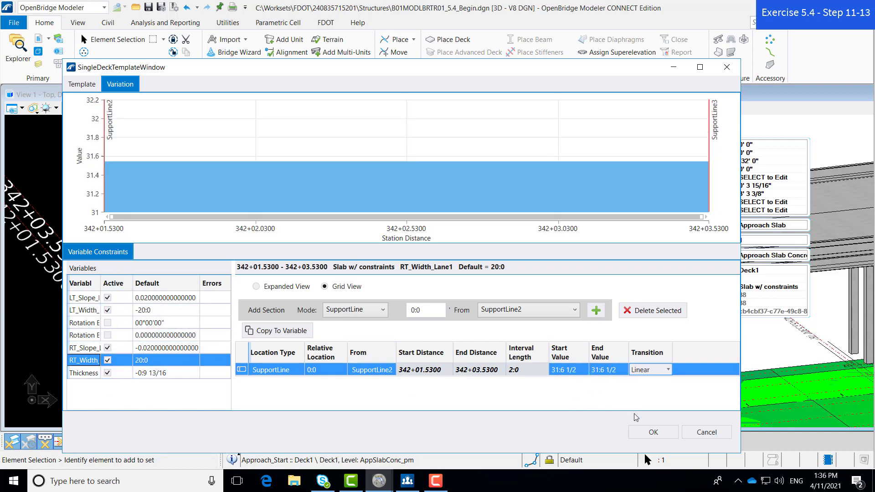
click(673, 431)
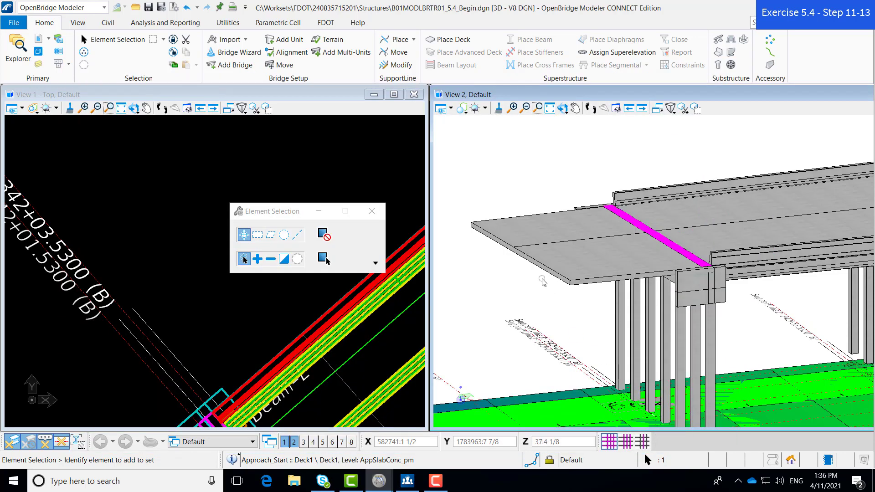
click(576, 153)
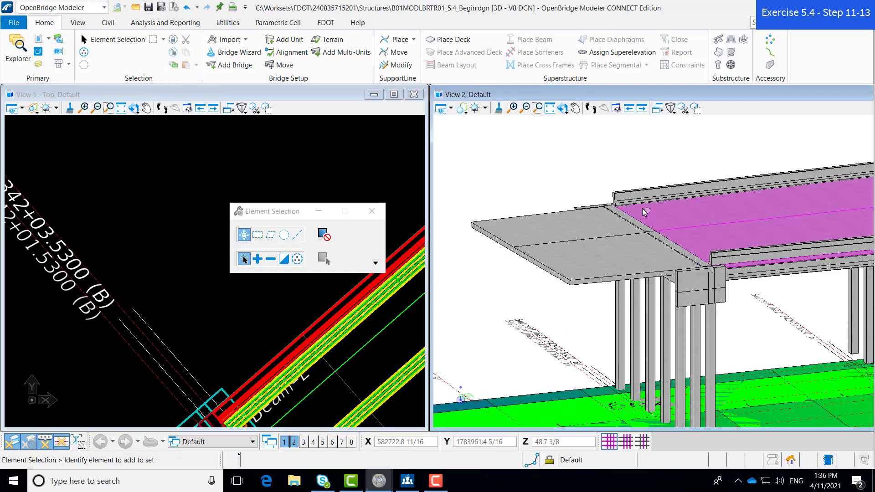
- Check the barrier templates and placement points in the Approach Barriers.PNG image in Photos, and return to the bridge model
scroll(642, 213, up, 1)
scroll(642, 214, up, 1)
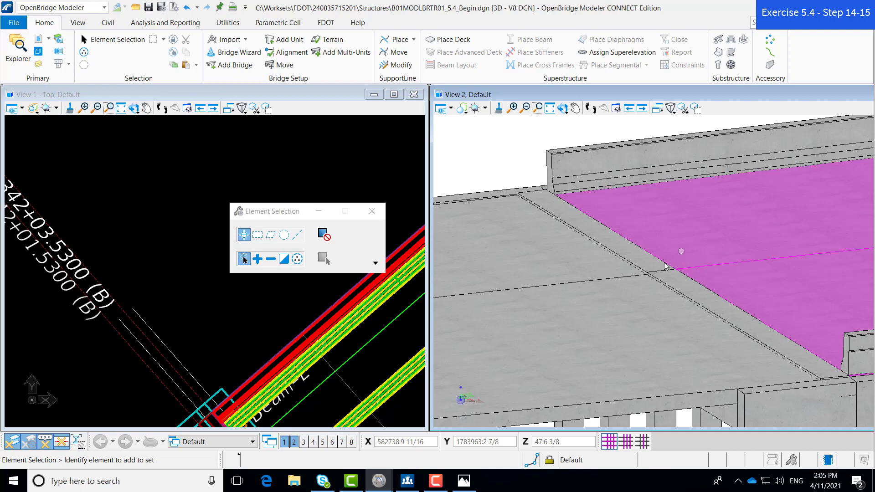
click(464, 481)
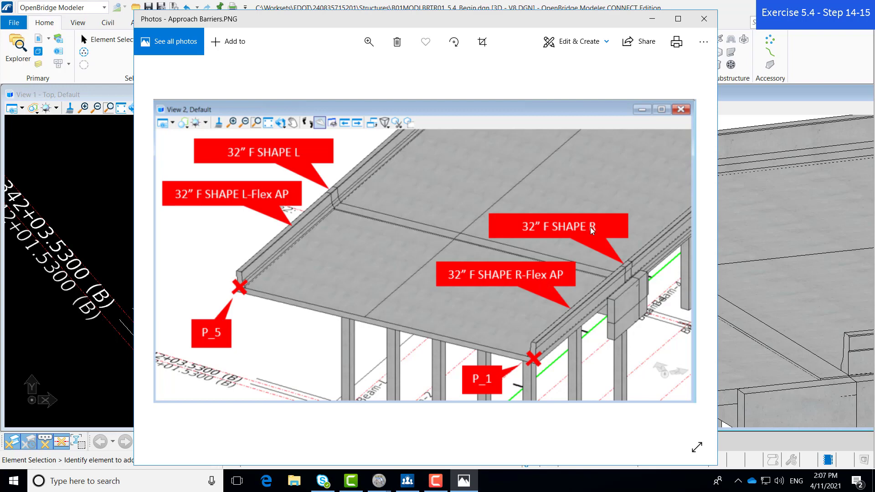
click(656, 19)
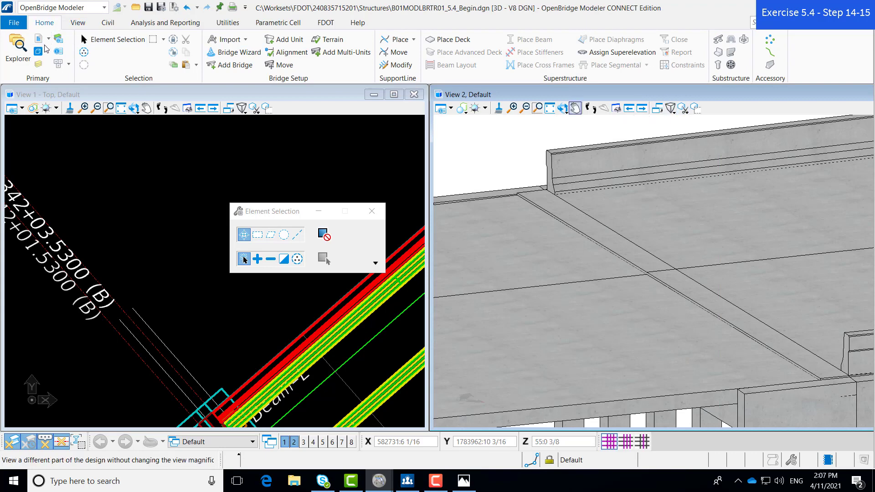
- Start placing a barrier with the FDOT Legacy template 32" F SHAPE L-Flex AP, comparing its profile with 32" F SHAPE L before choosing it
click(769, 66)
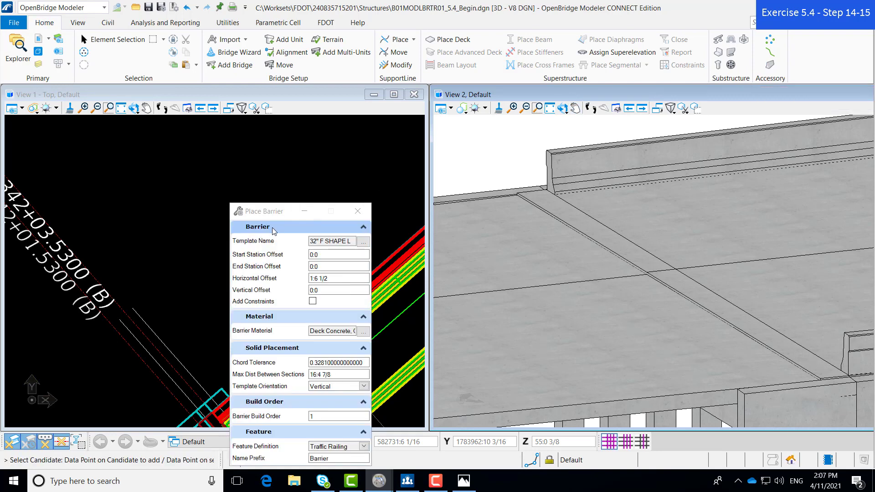
drag(279, 214, 220, 177)
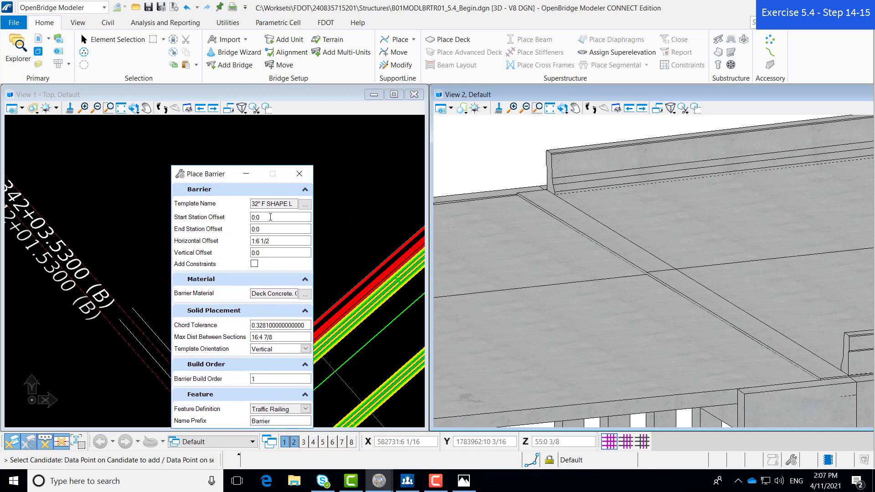
click(304, 204)
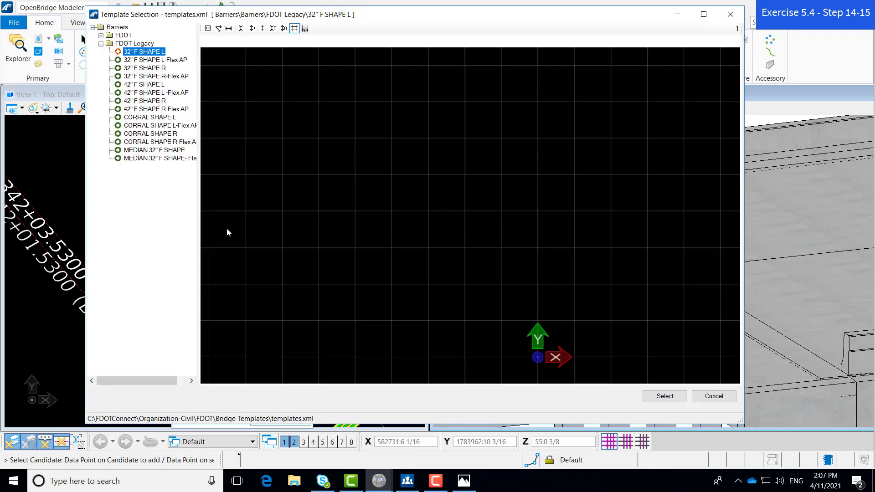
click(156, 62)
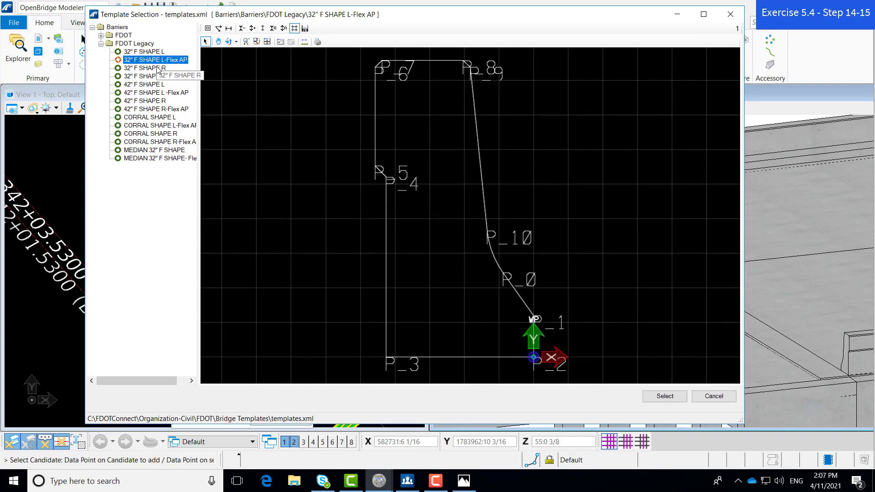
click(143, 52)
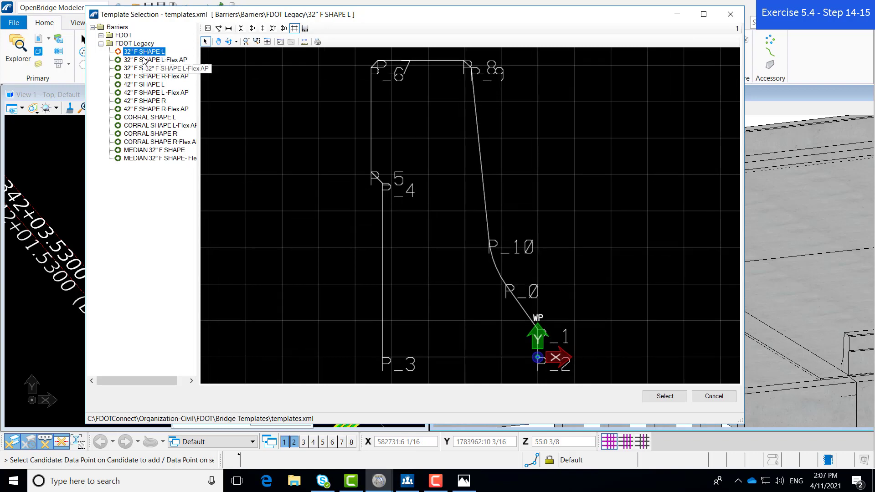
click(144, 61)
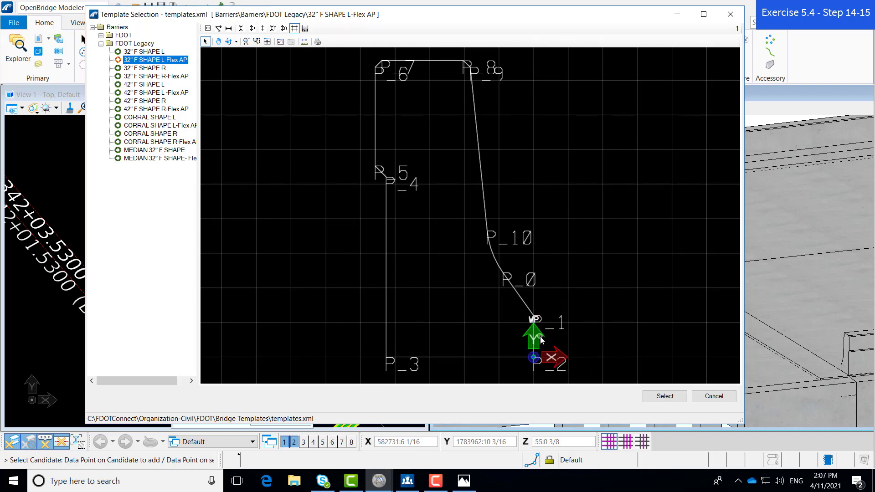
click(158, 52)
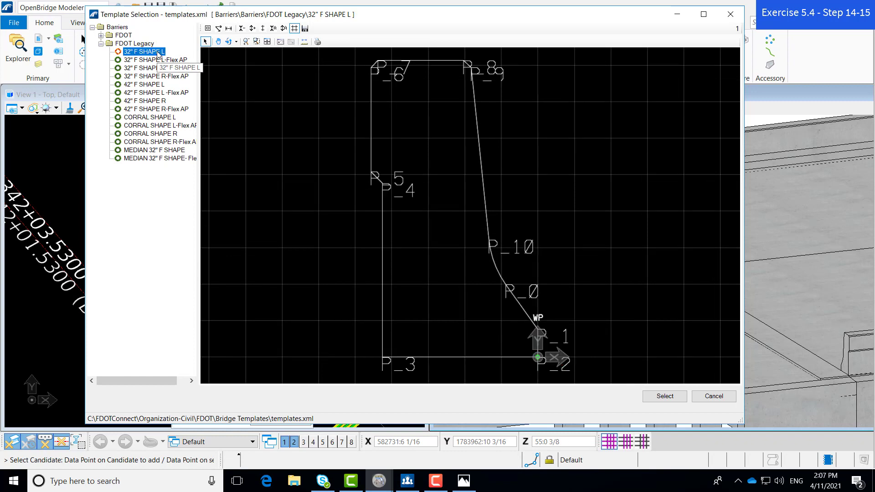
click(160, 60)
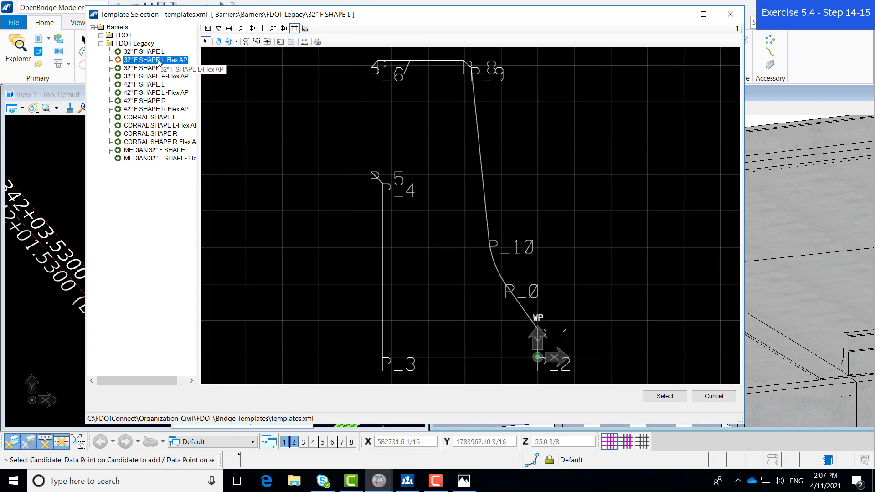
click(673, 399)
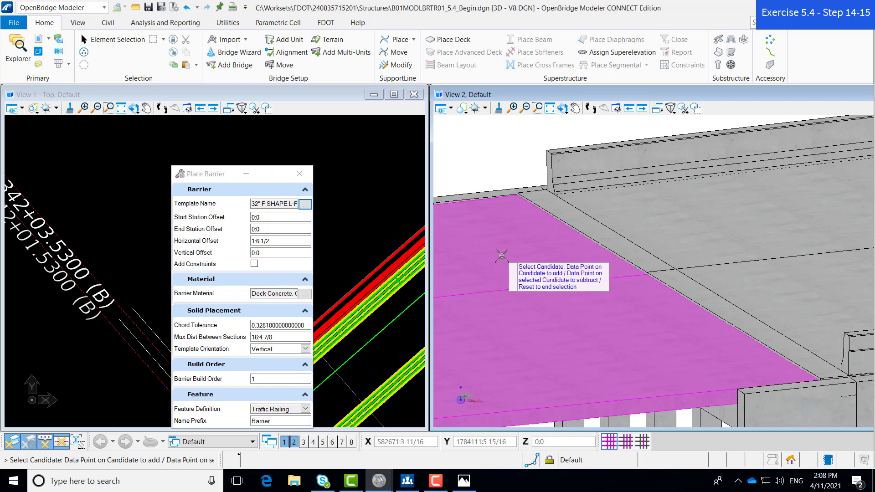
- Select the large approach slab as the deck for the 32" F SHAPE L-Flex AP barrier and accept the selection
scroll(501, 256, down, 5)
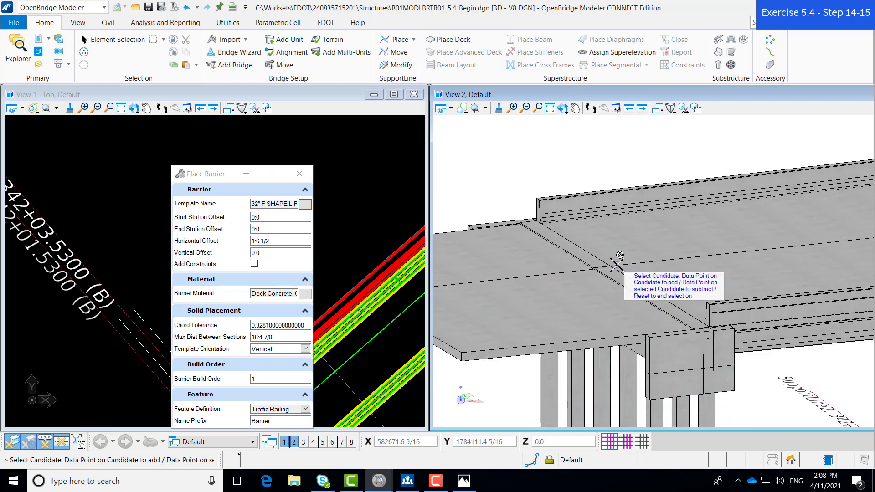
click(560, 274)
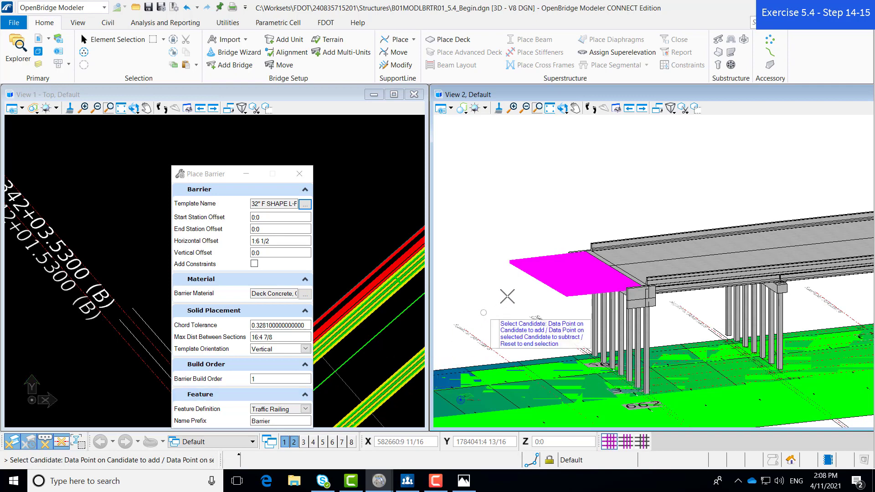
click(547, 236)
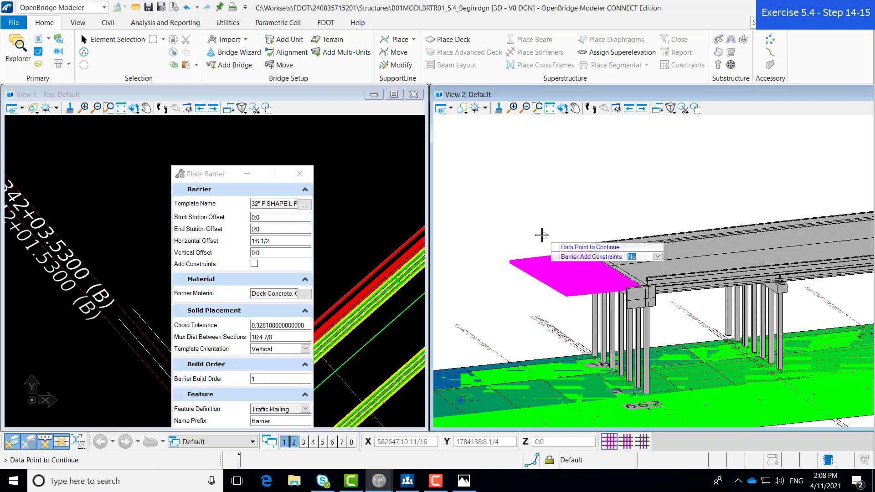
click(542, 235)
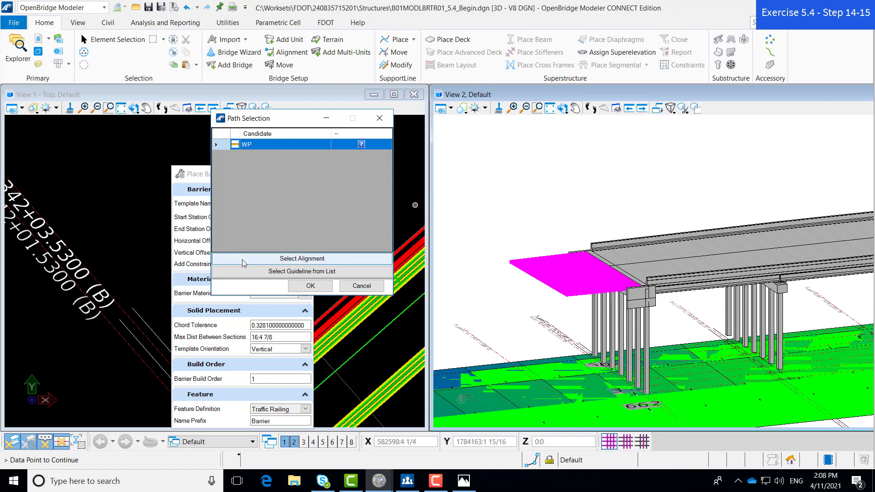
- Place the barrier on the approach slab along the path of guideline point P_5
click(269, 272)
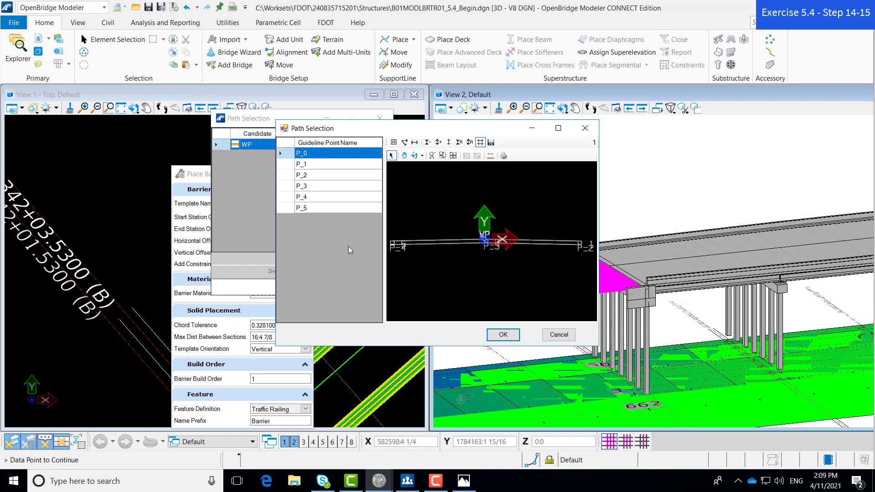
click(308, 209)
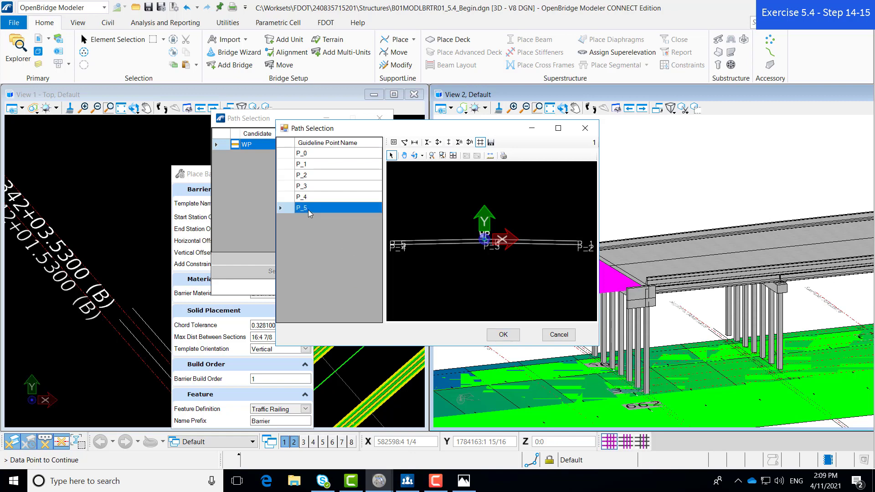
click(501, 335)
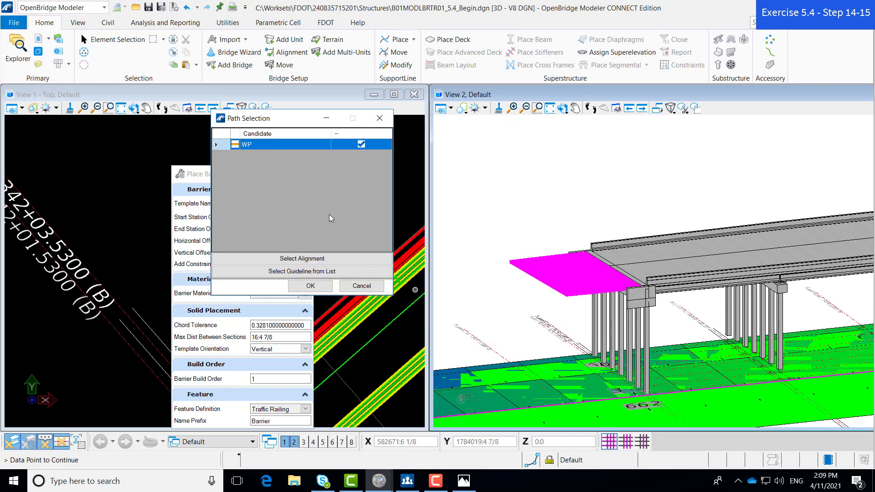
click(317, 287)
click(316, 288)
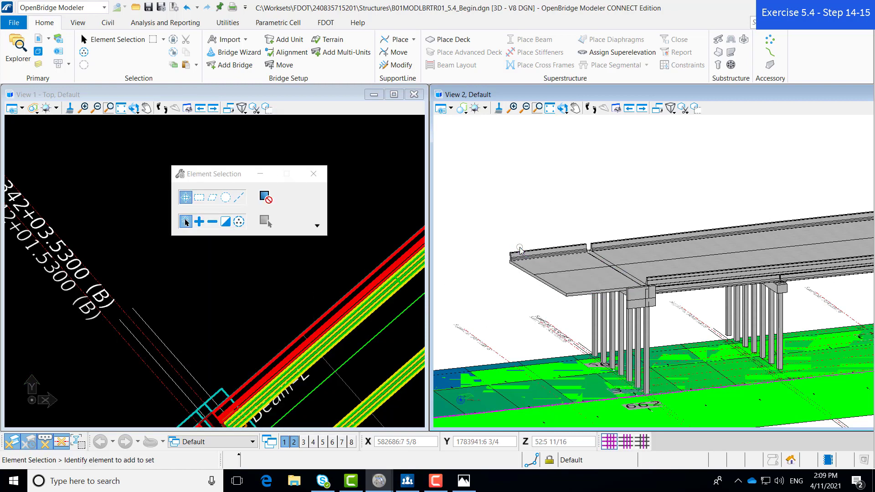
- Start placing another barrier with the FDOT Legacy template 32" F SHAPE L
scroll(519, 248, up, 3)
click(527, 263)
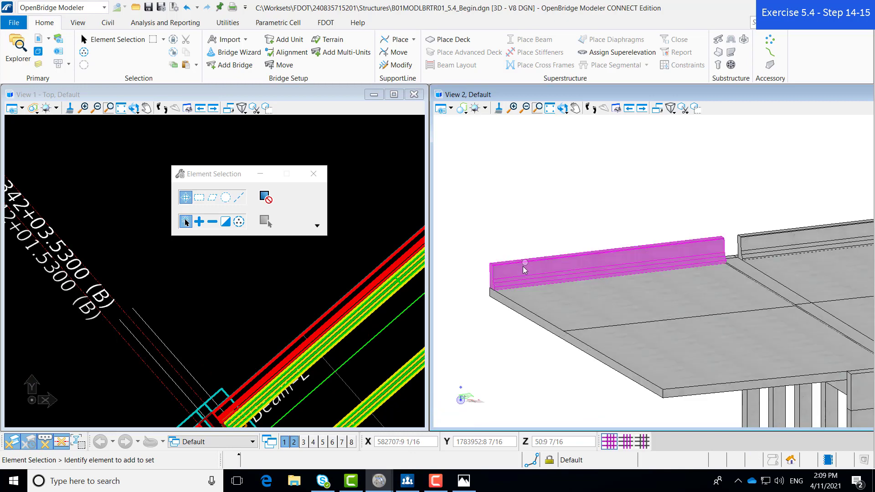
click(621, 292)
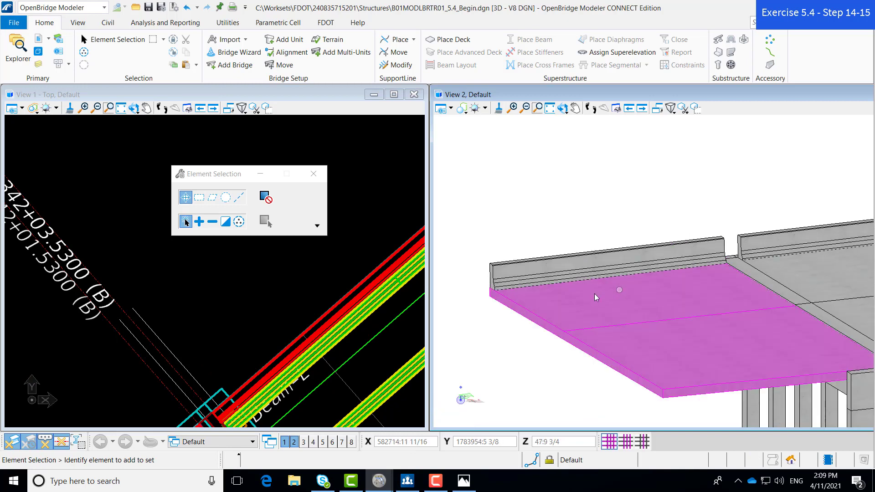
click(773, 66)
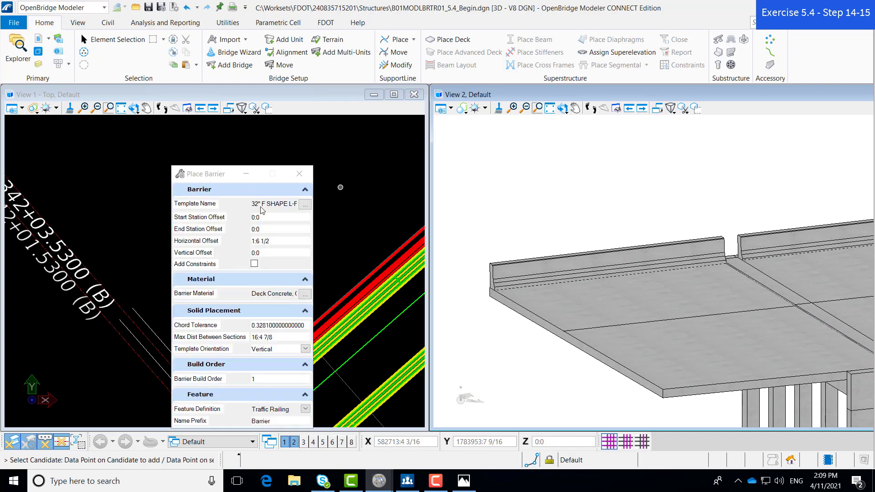
click(304, 205)
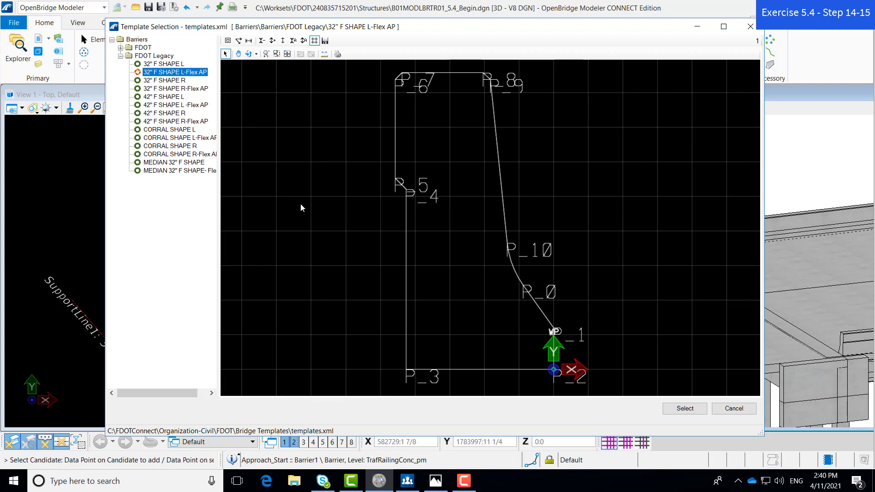
click(169, 66)
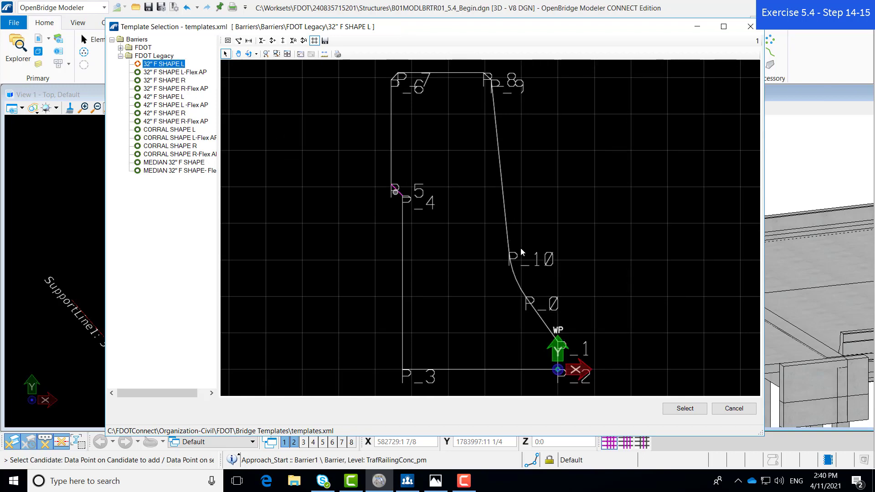
click(677, 413)
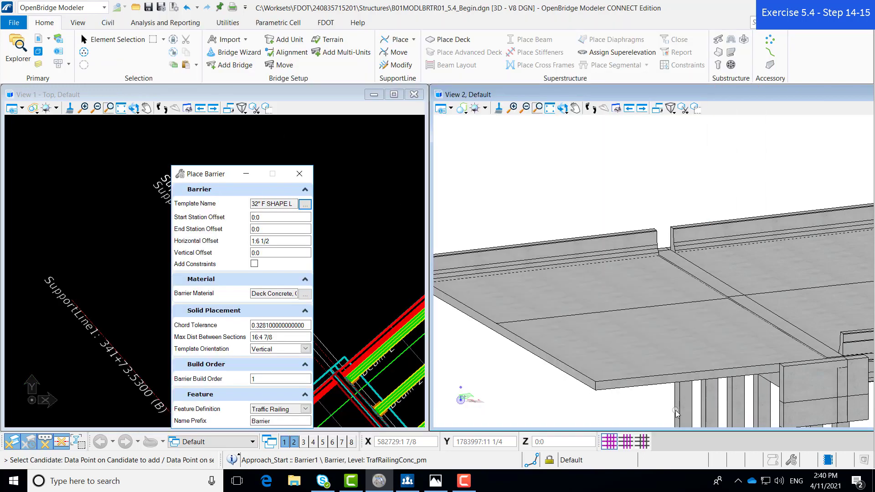
- Place the 32" F SHAPE L barrier on the narrow deck at the bridge end, with guideline point P_5 as its path
click(682, 262)
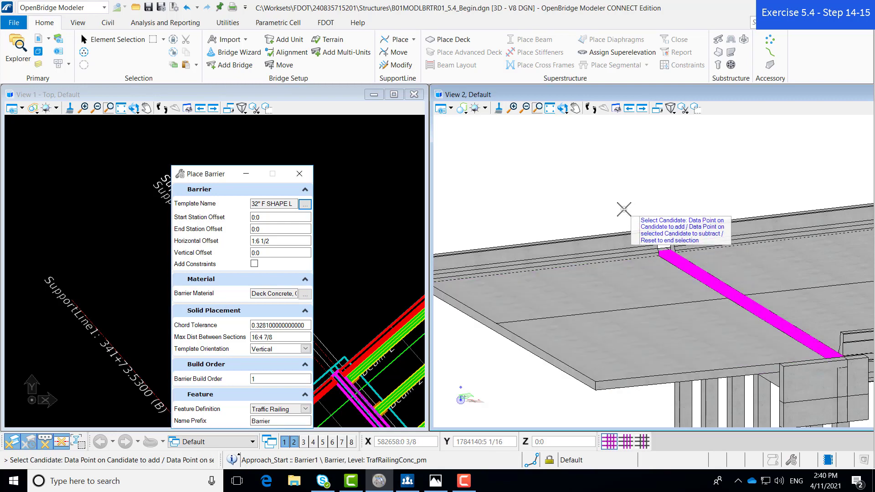
right_click(624, 209)
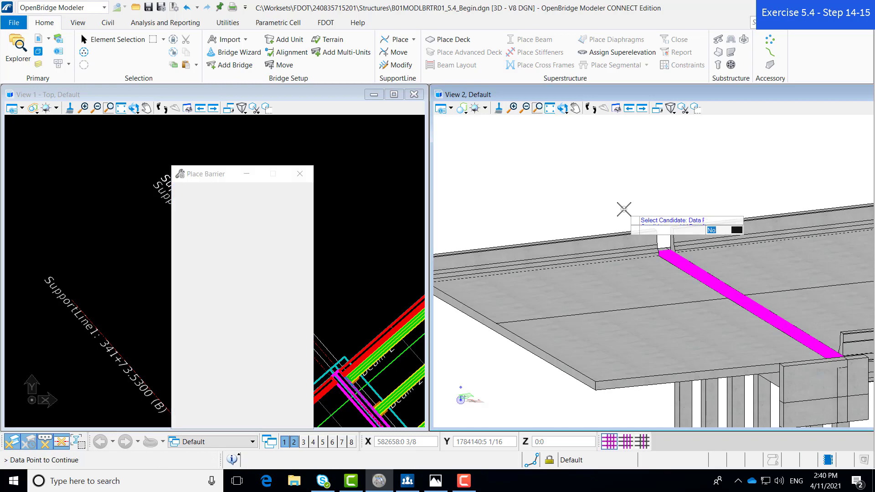
click(612, 208)
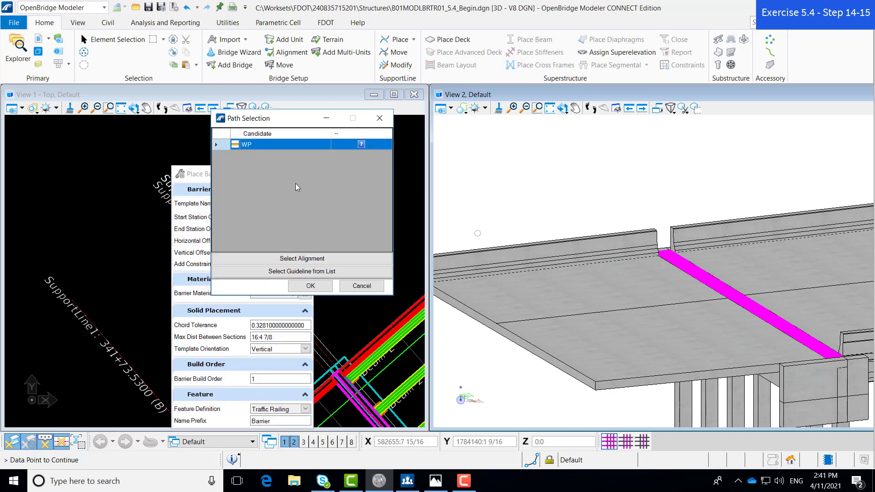
click(302, 272)
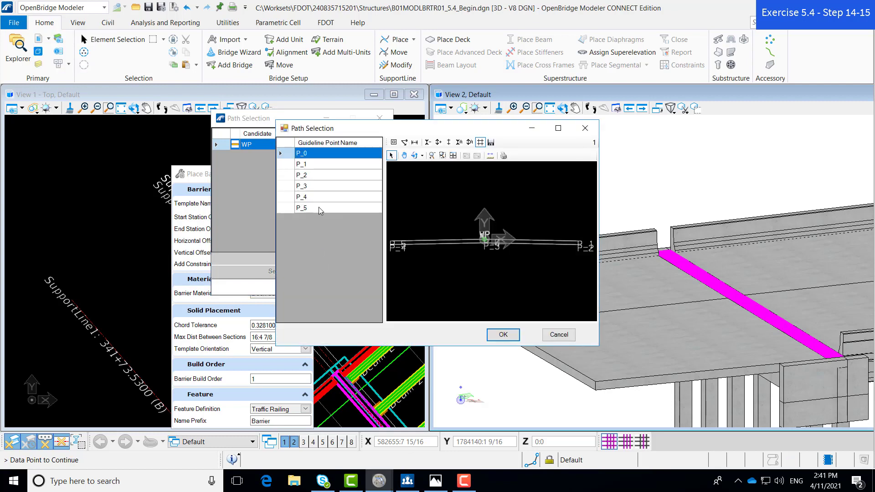
click(319, 207)
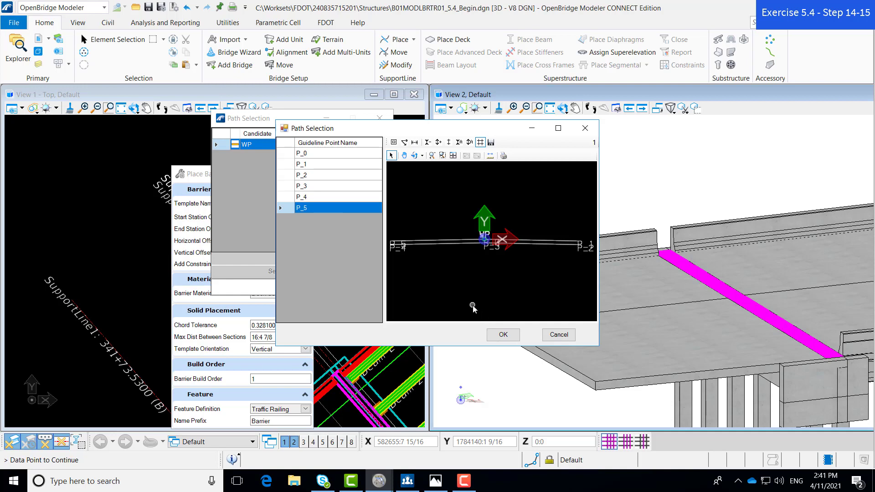
click(501, 334)
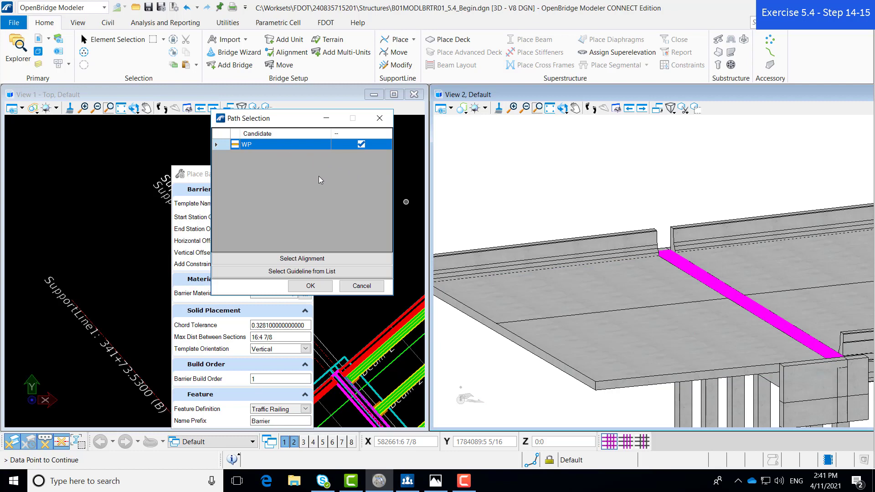
click(305, 285)
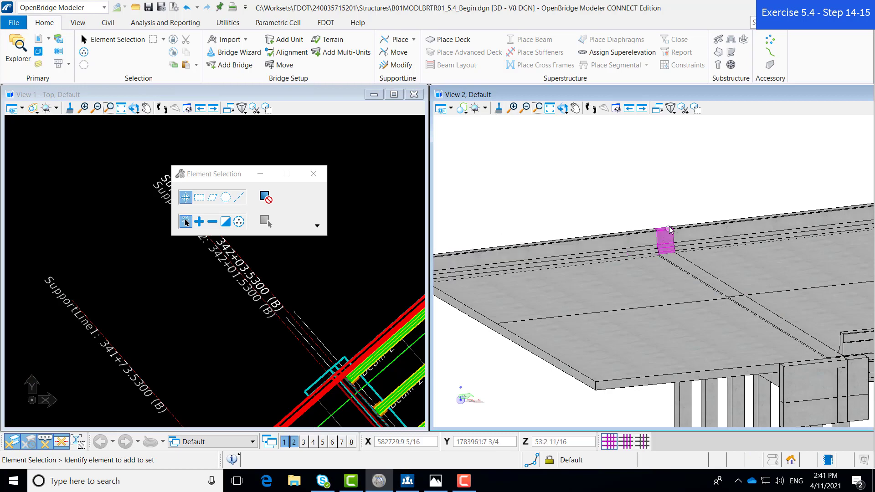
- Start placing a barrier for the slab's opposite edge with the FDOT Legacy template 32" F SHAPE R-Flex AP
scroll(668, 232, up, 4)
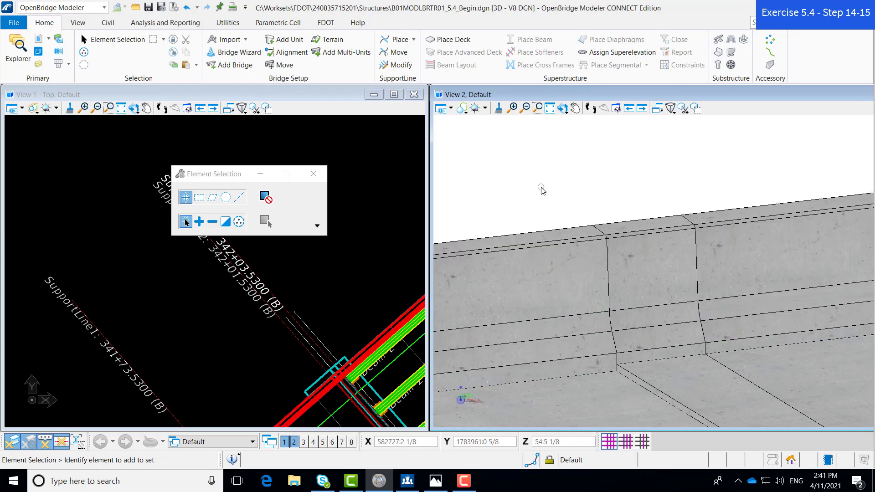
scroll(541, 191, down, 2)
scroll(541, 191, down, 4)
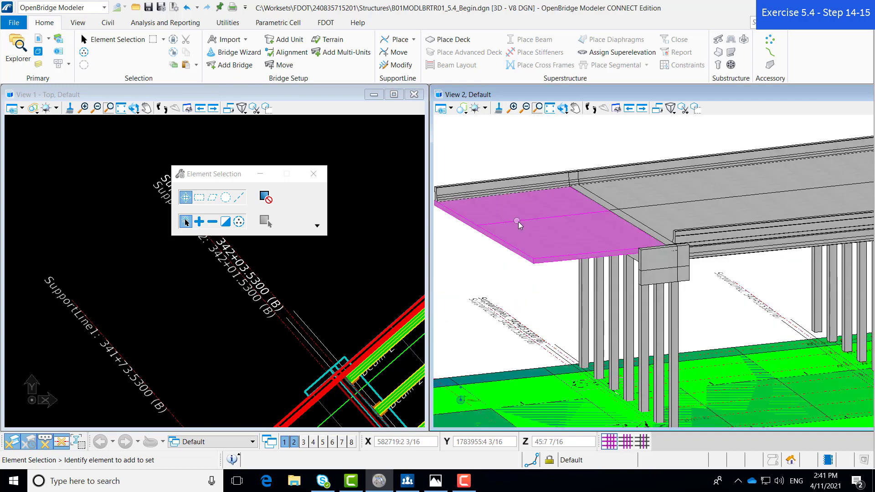
scroll(518, 220, up, 1)
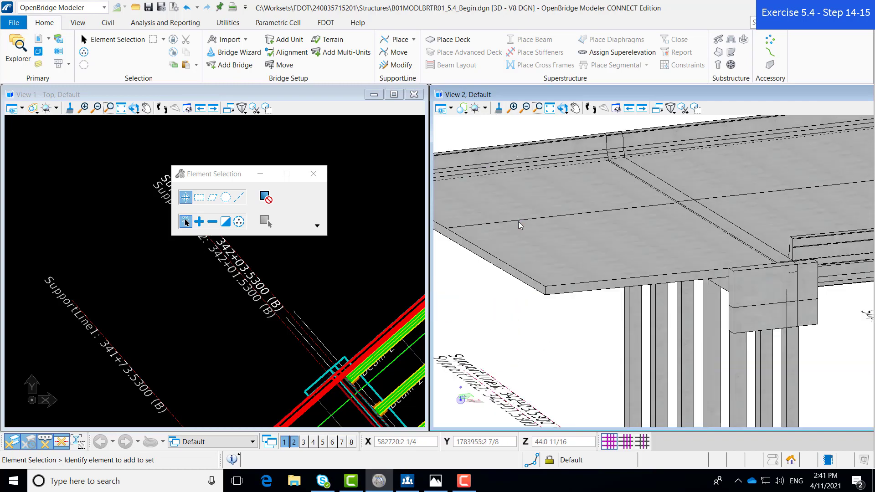
click(770, 64)
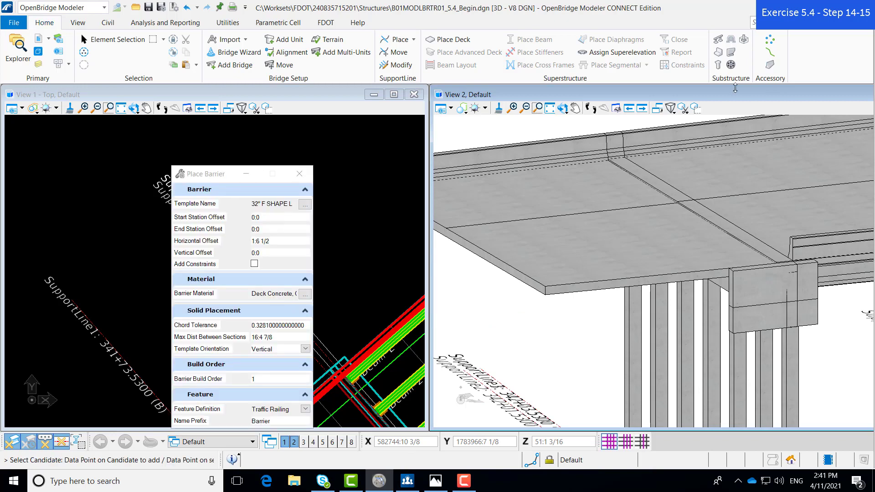
click(305, 205)
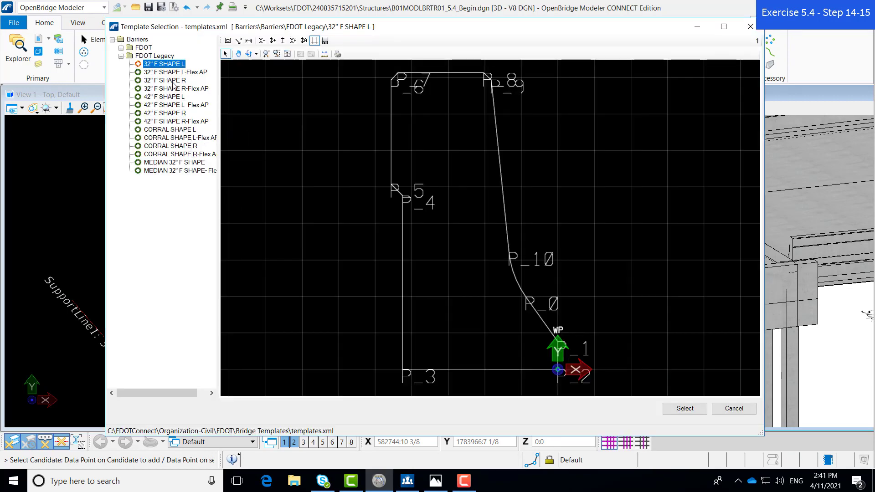
click(167, 89)
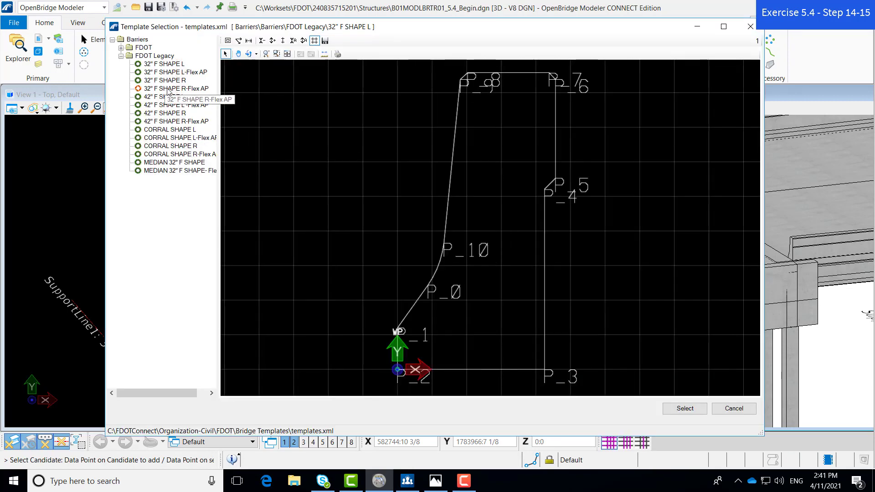
click(167, 89)
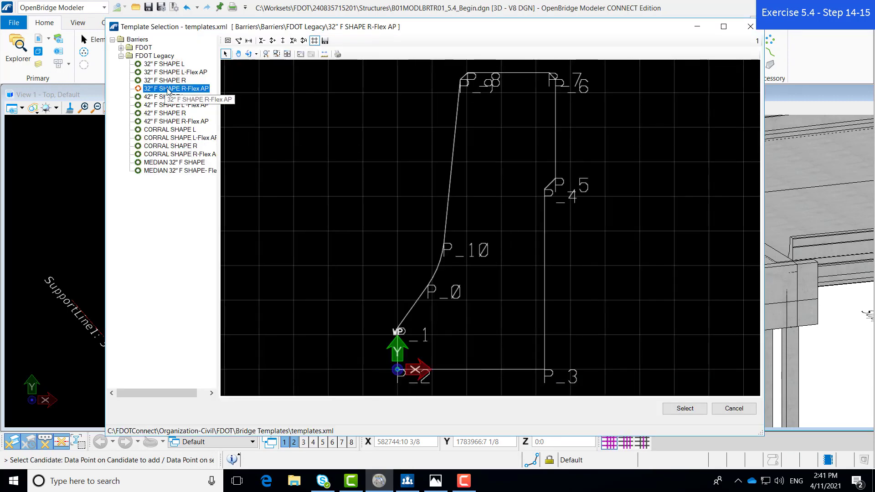
click(696, 410)
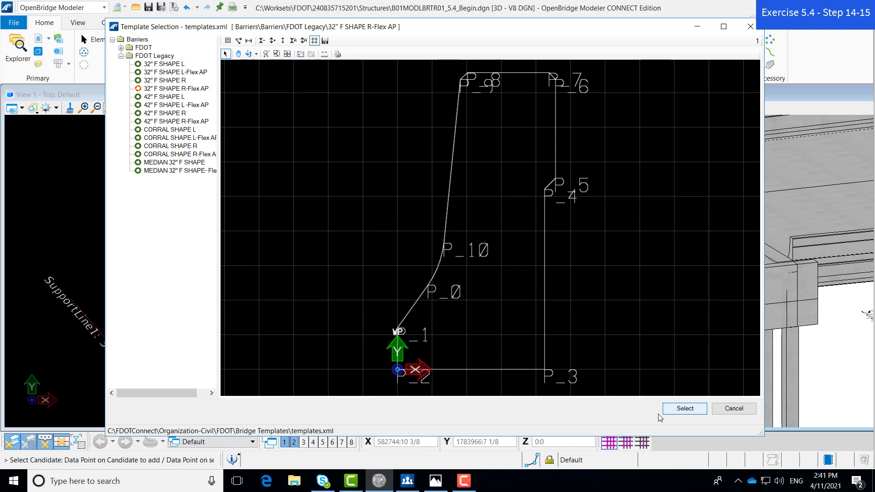
click(672, 409)
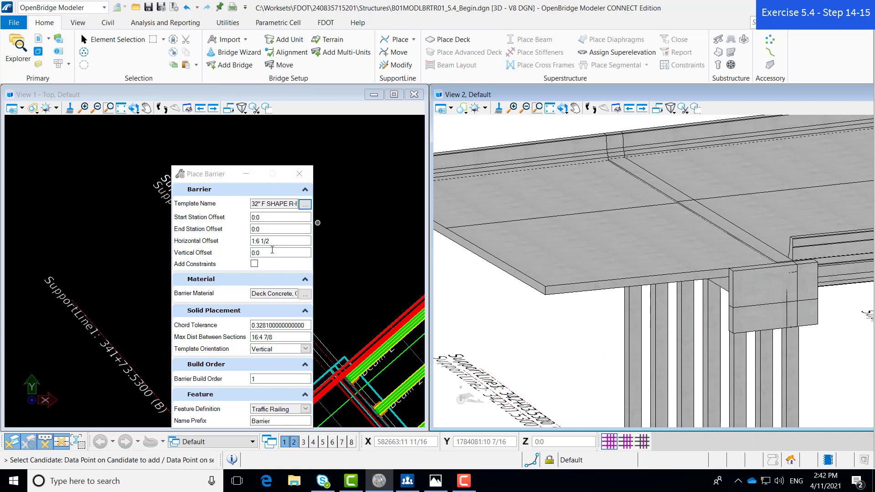
- Set the barrier's horizontal offset to -1:6 1/2
click(252, 242)
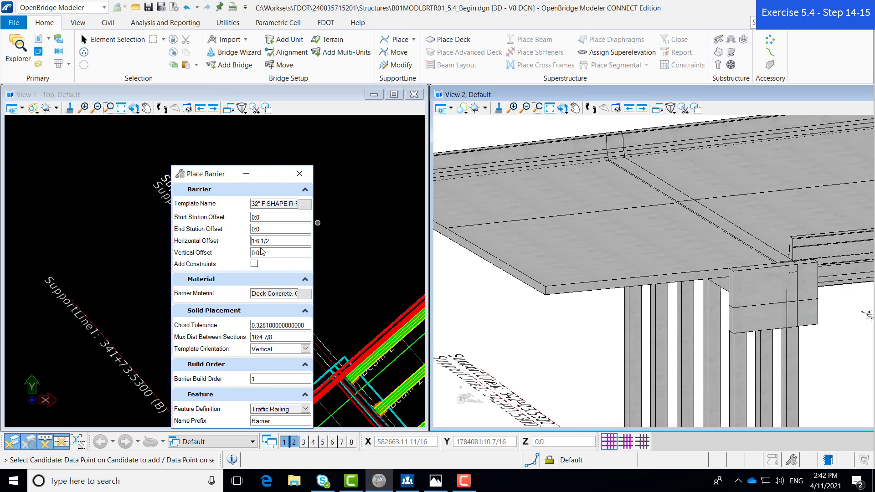
text(-)
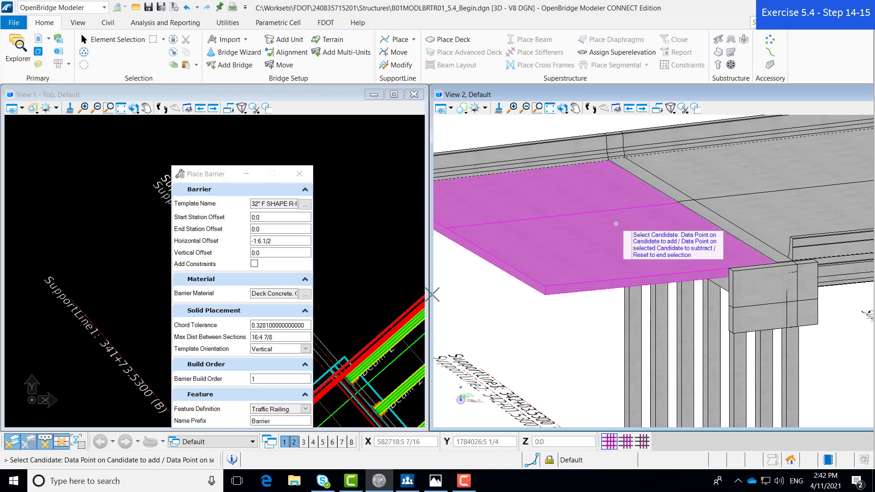
click(281, 243)
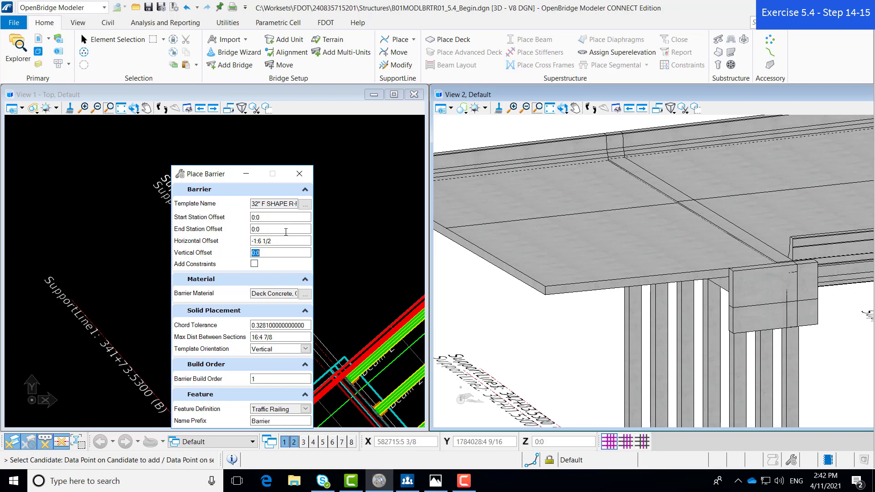
click(251, 242)
click(299, 255)
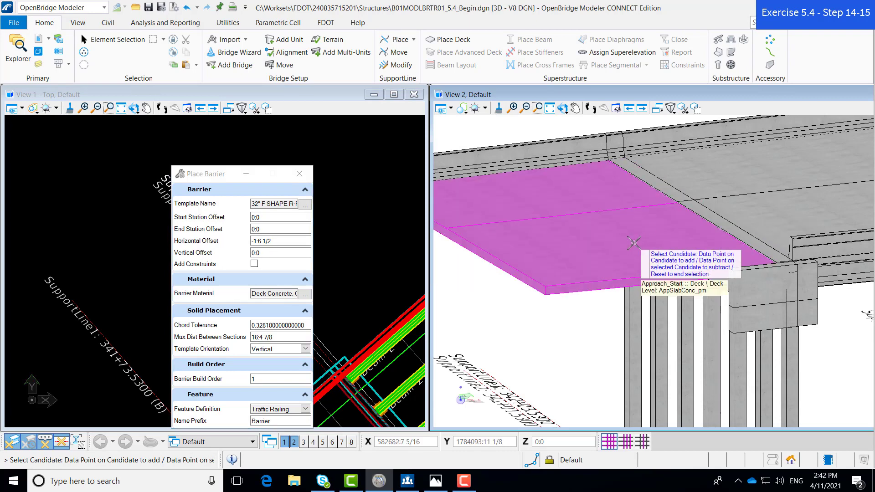
- Place the 32" F SHAPE R-Flex AP barrier on the approach slab, with guideline point P_1 as its path
click(633, 243)
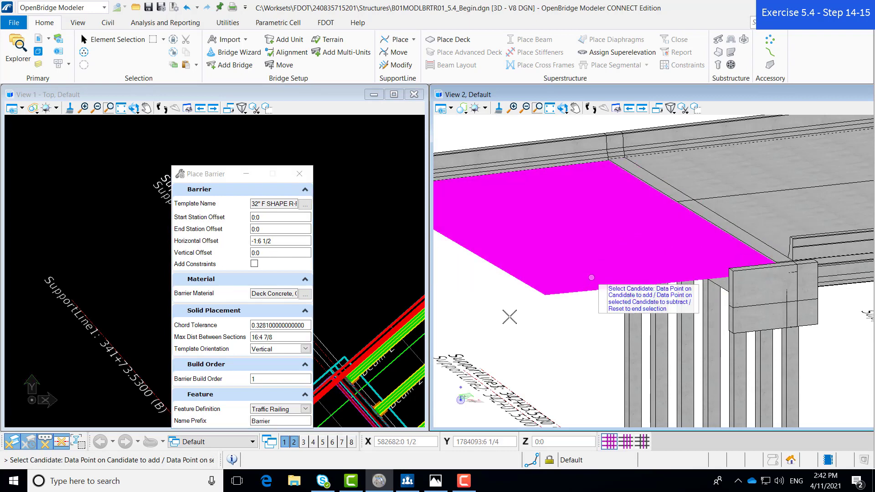
right_click(516, 291)
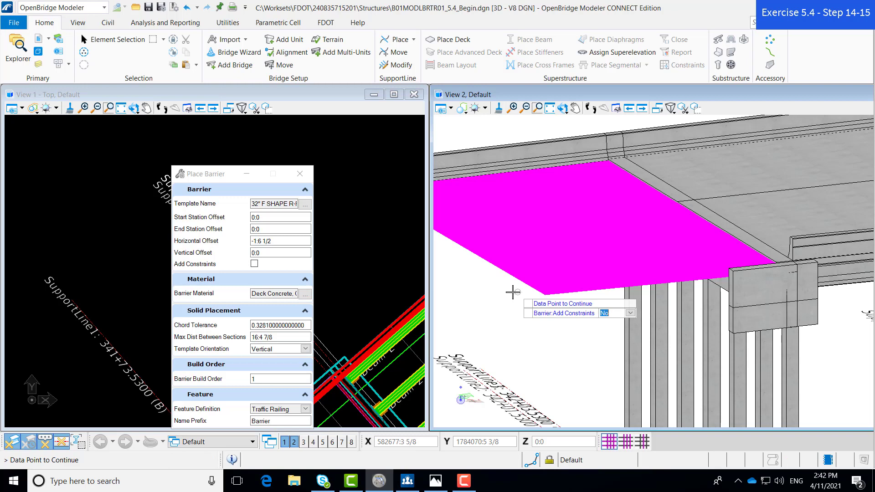
click(516, 292)
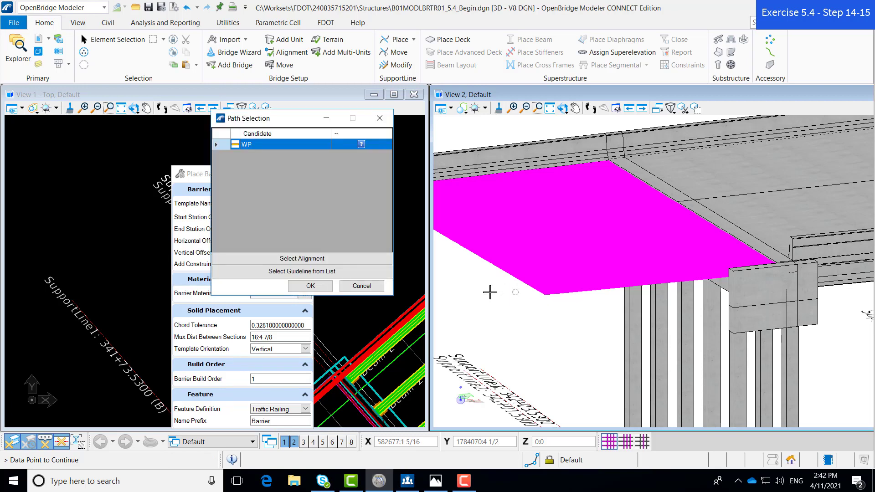
click(342, 275)
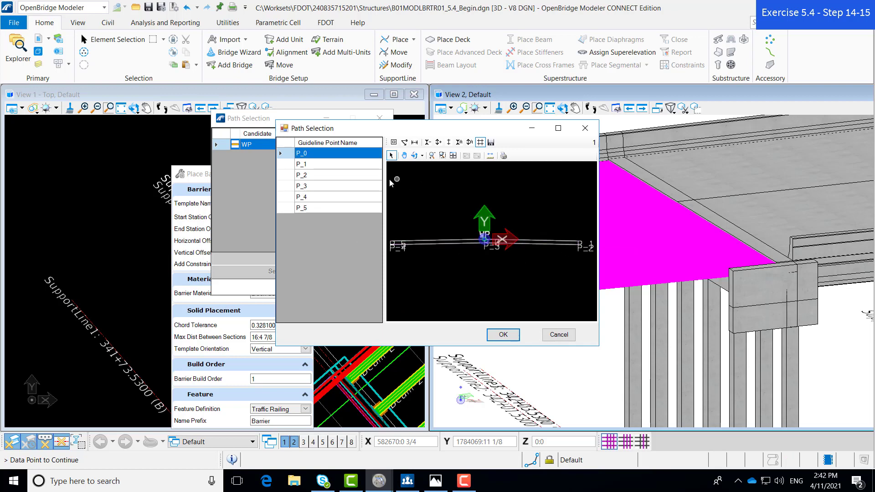
click(346, 165)
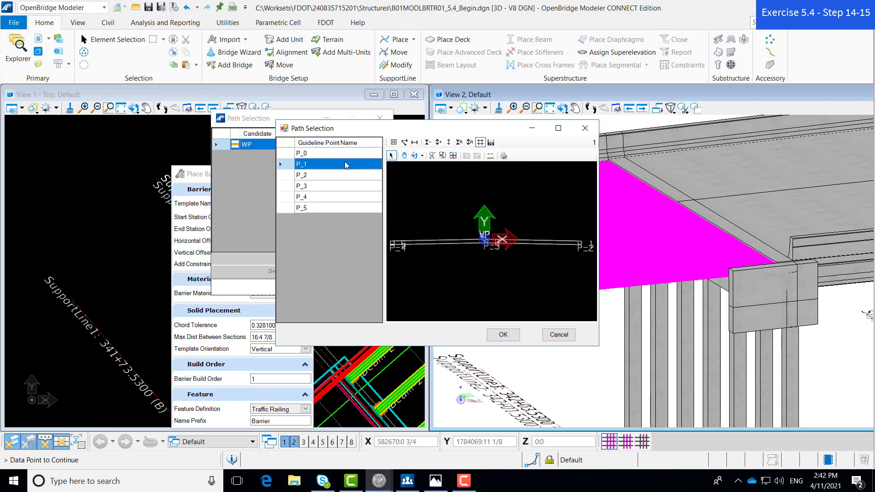
click(503, 335)
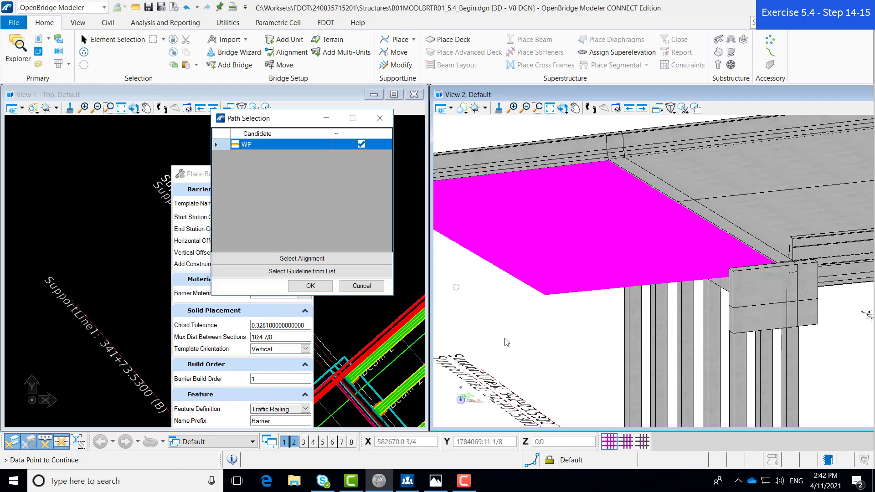
click(318, 288)
click(461, 297)
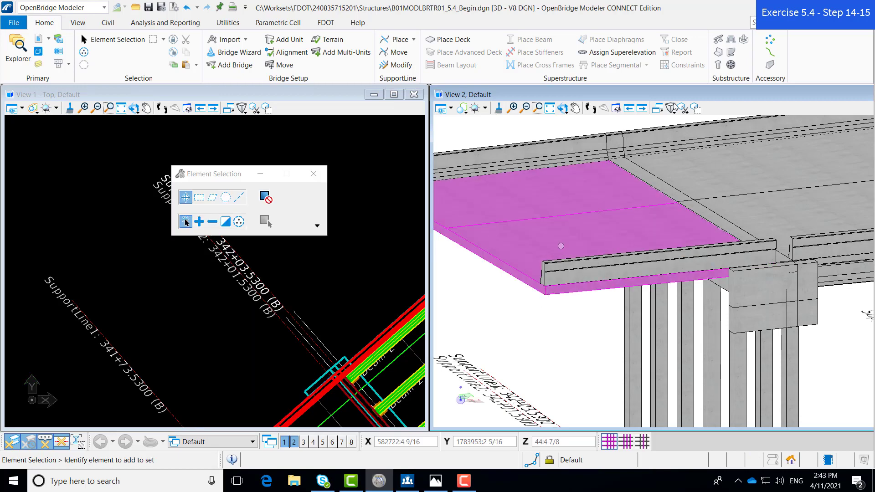
- Start placing another barrier with the FDOT Legacy template 32" F SHAPE R
click(772, 66)
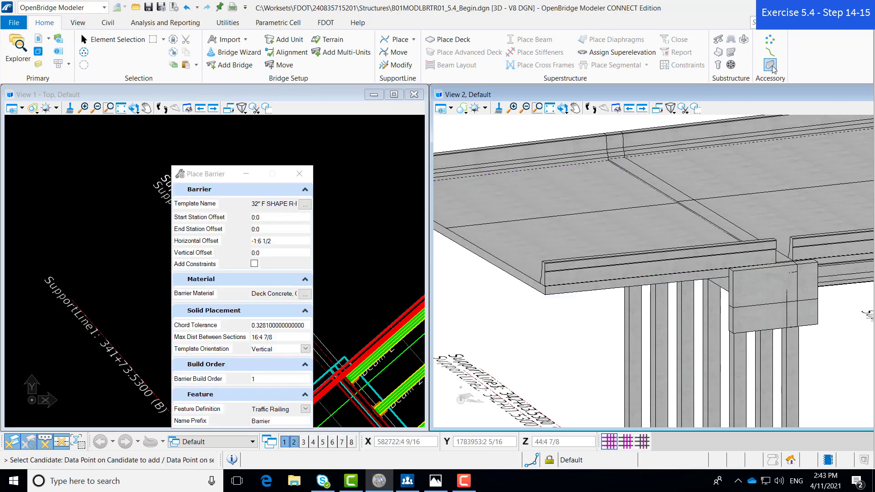
click(304, 207)
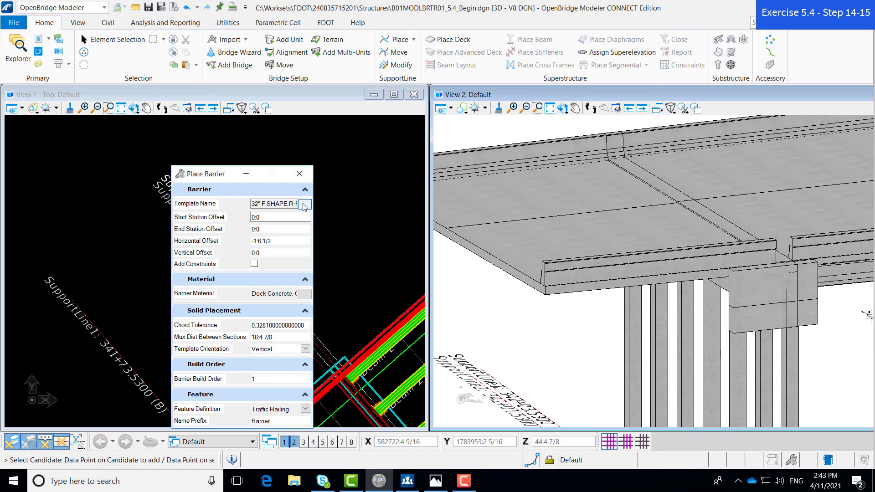
click(305, 205)
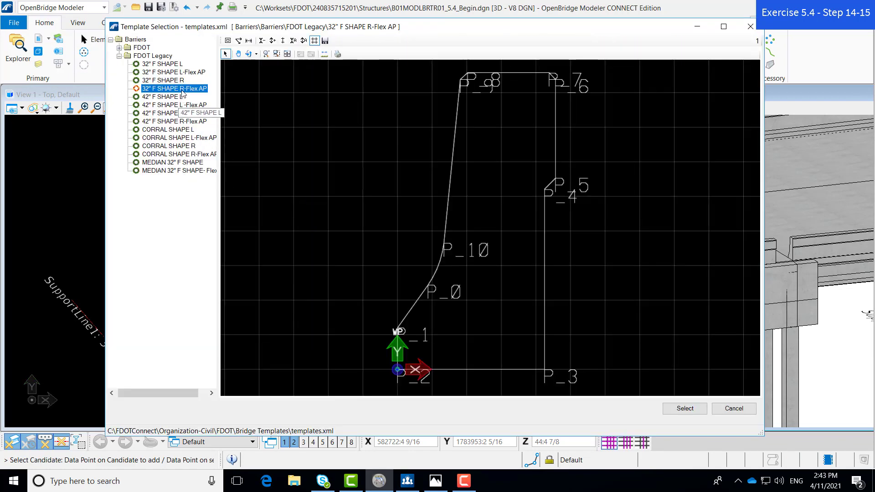
click(162, 80)
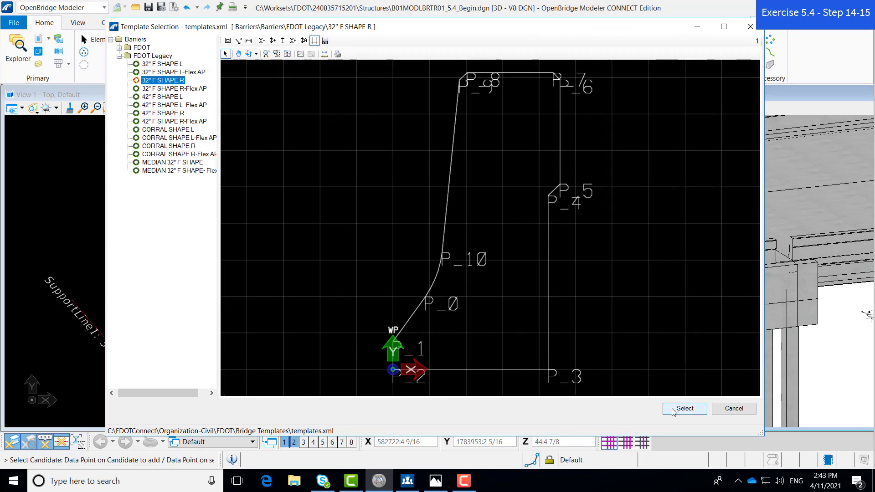
click(683, 409)
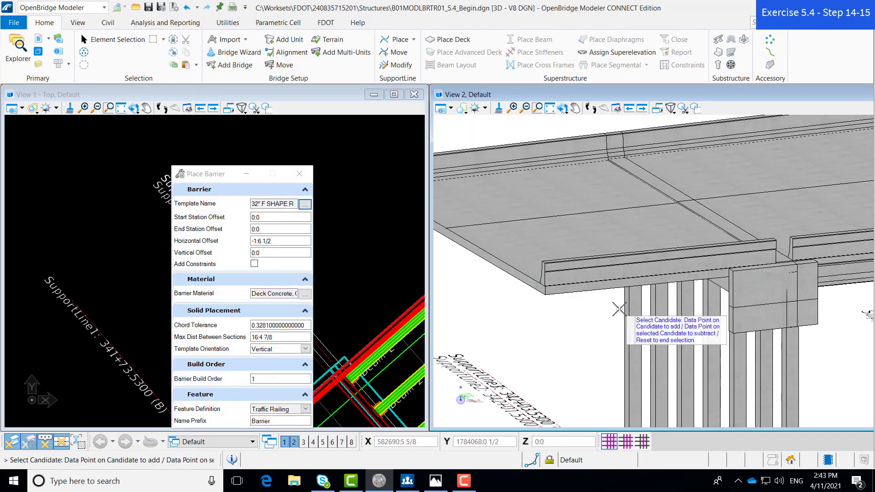
- Place the 32" F SHAPE R barrier on the narrow deck at the bridge end, using guideline point P_1 as its path
click(720, 223)
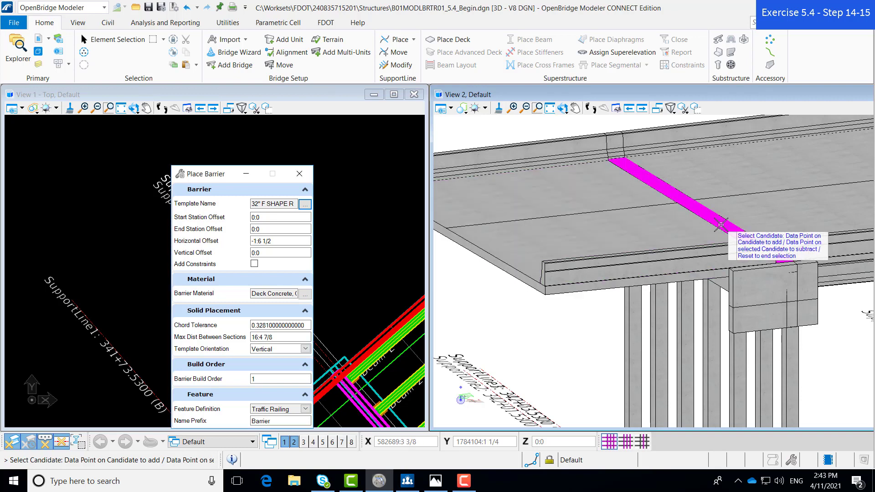
right_click(581, 316)
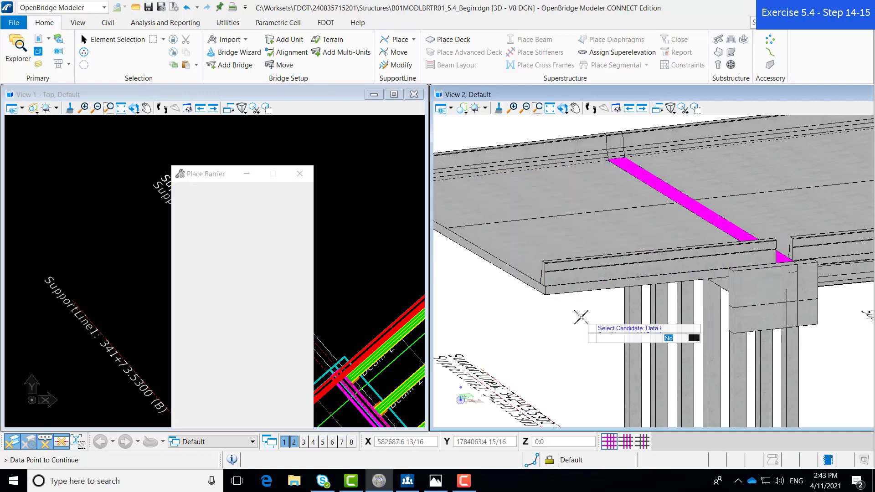
click(581, 317)
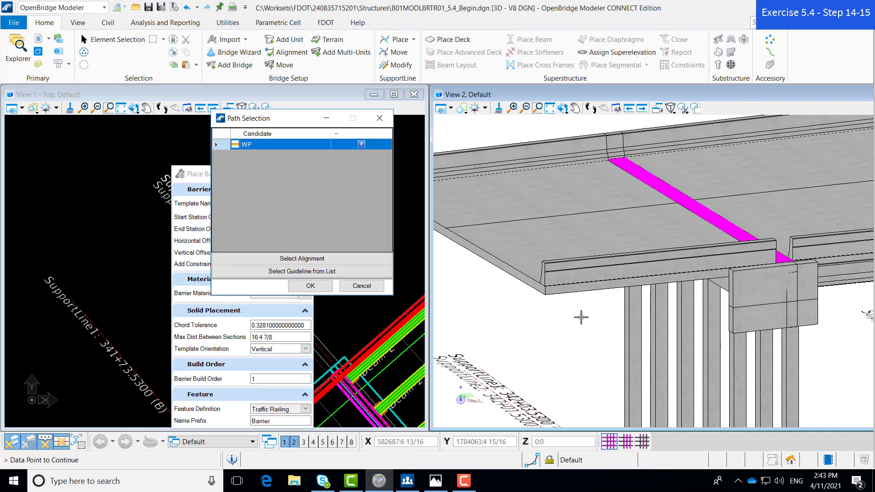
click(328, 271)
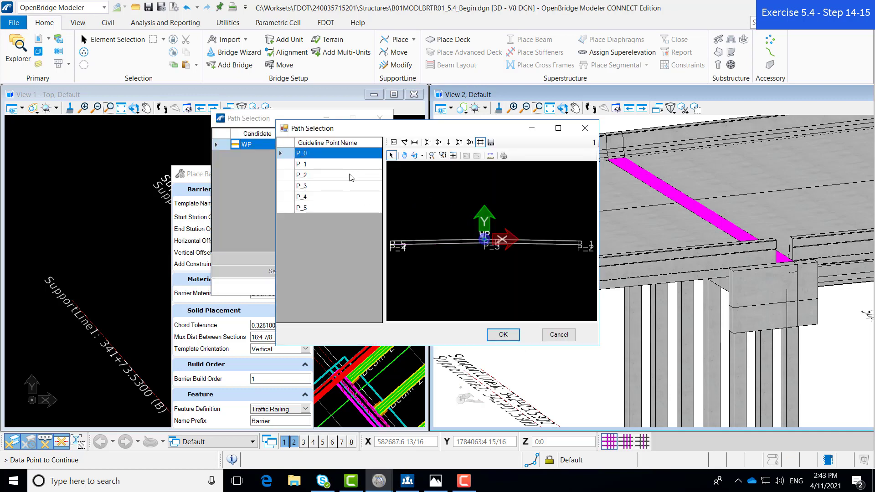
click(350, 165)
click(503, 335)
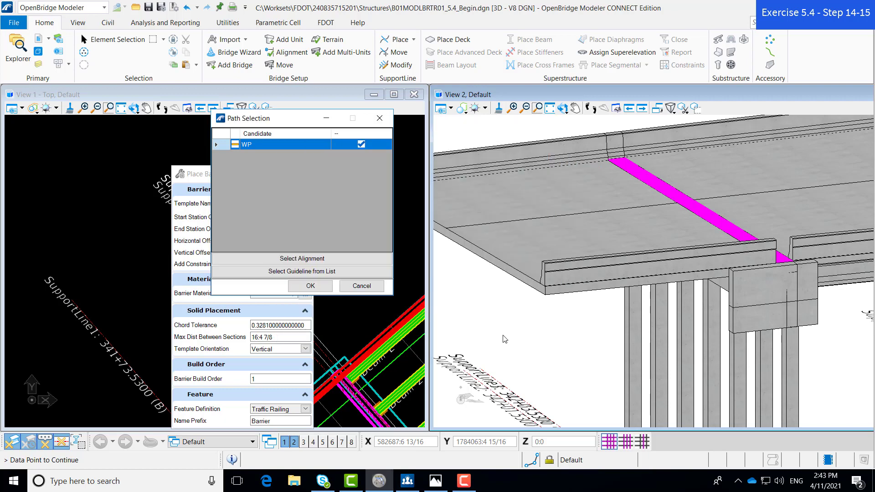
click(319, 285)
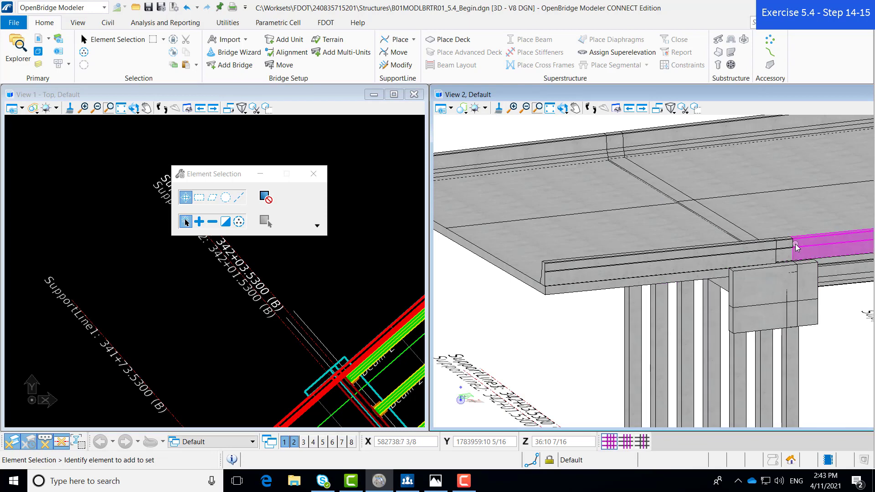
scroll(796, 247, up, 3)
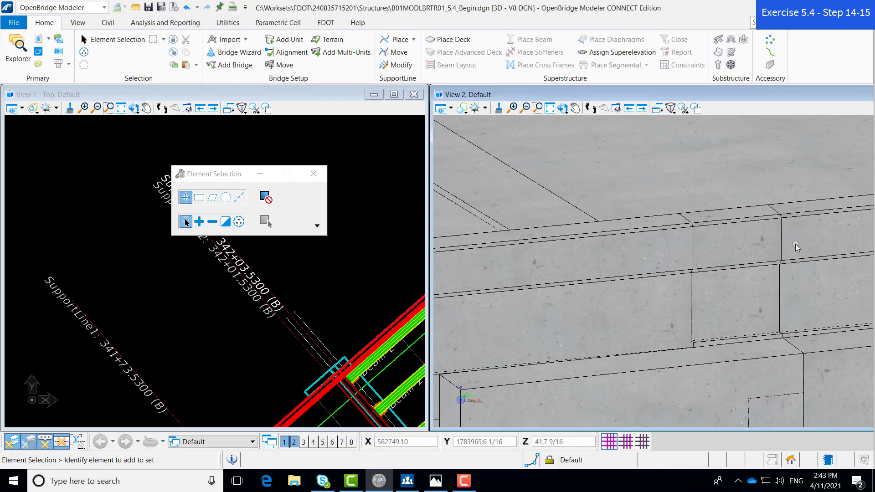